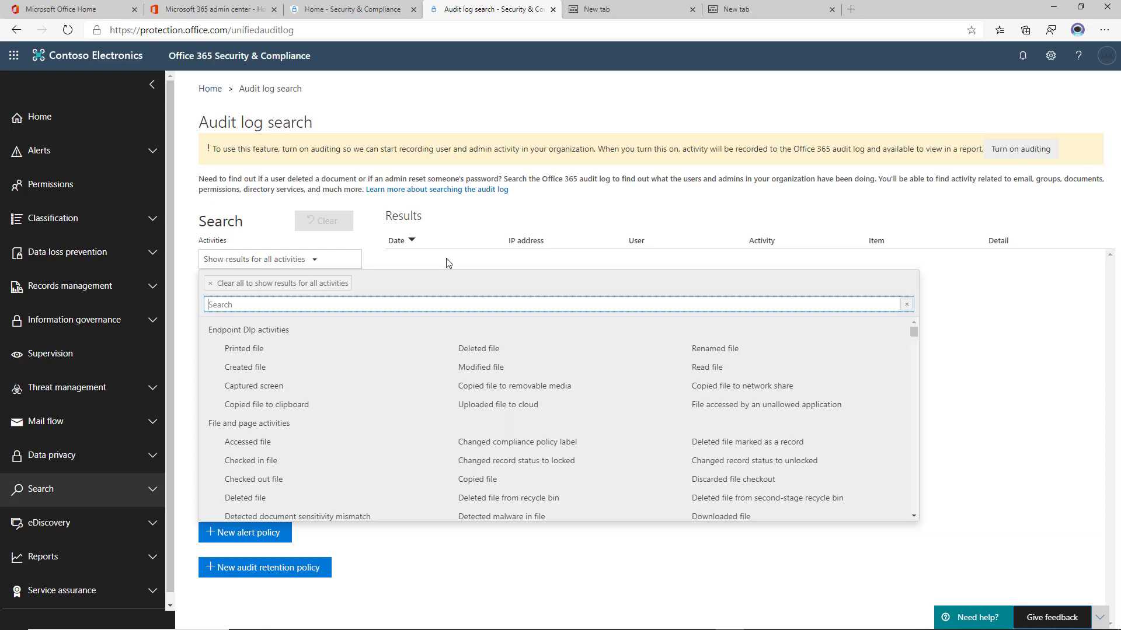
# Highlight the notice asking to turn on auditing at the top of the Audit log search page.
pyautogui.click(123, 496)
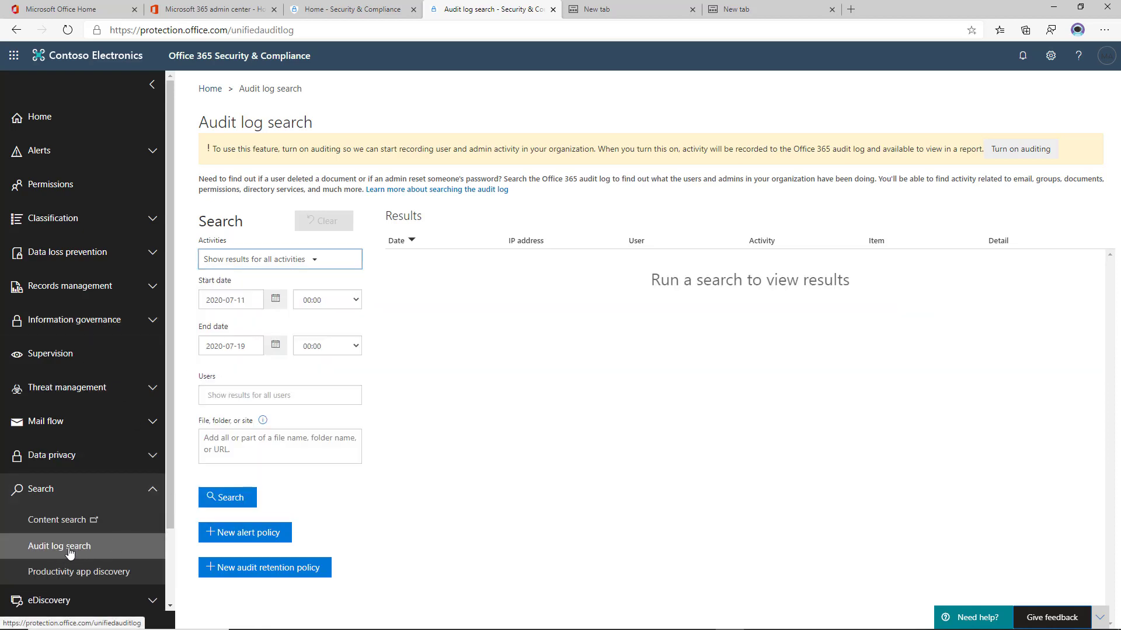
pyautogui.moveTo(260, 150); pyautogui.dragTo(299, 150)
pyautogui.click(286, 150)
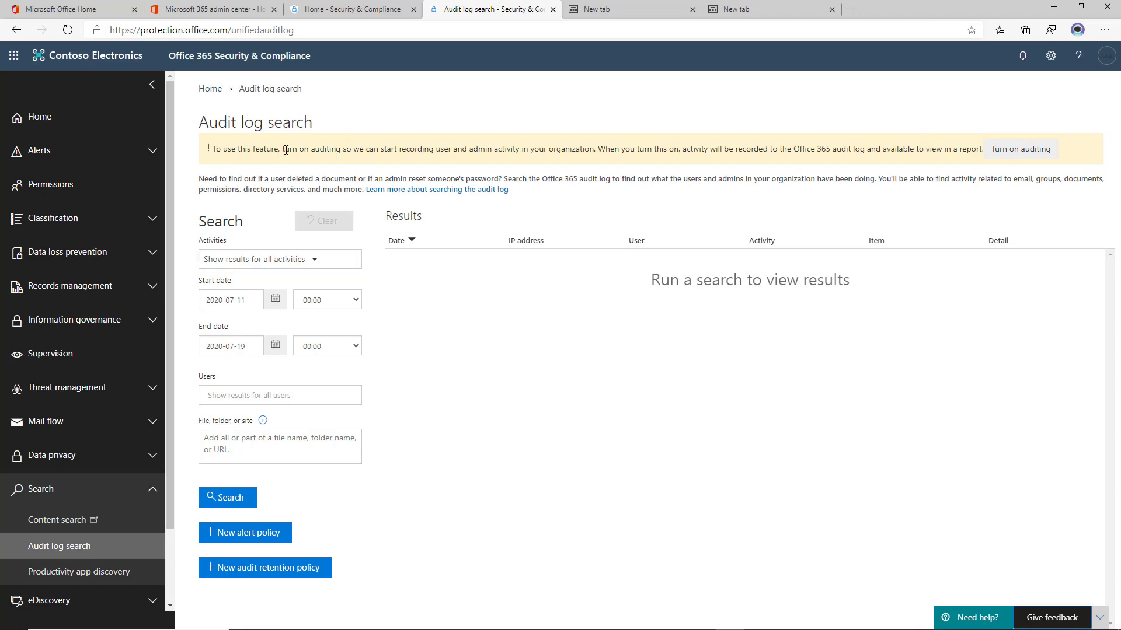
pyautogui.tripleClick(286, 150)
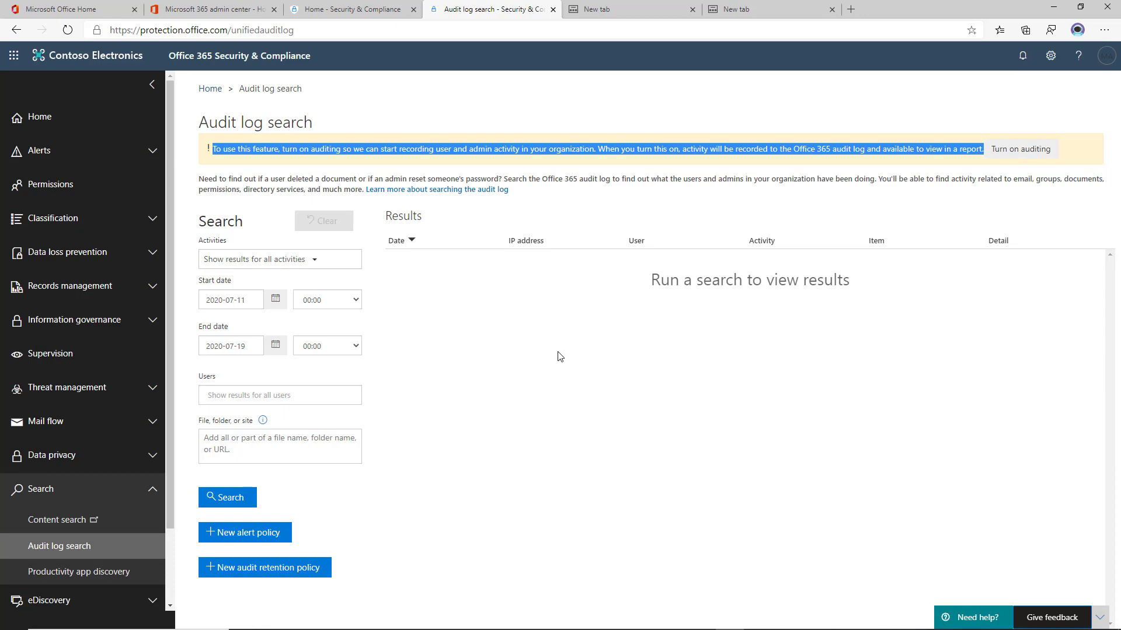
# Switch to the other browser window and open Audit log search under the Search section.
pyautogui.hotkey('alt', 'Tab')
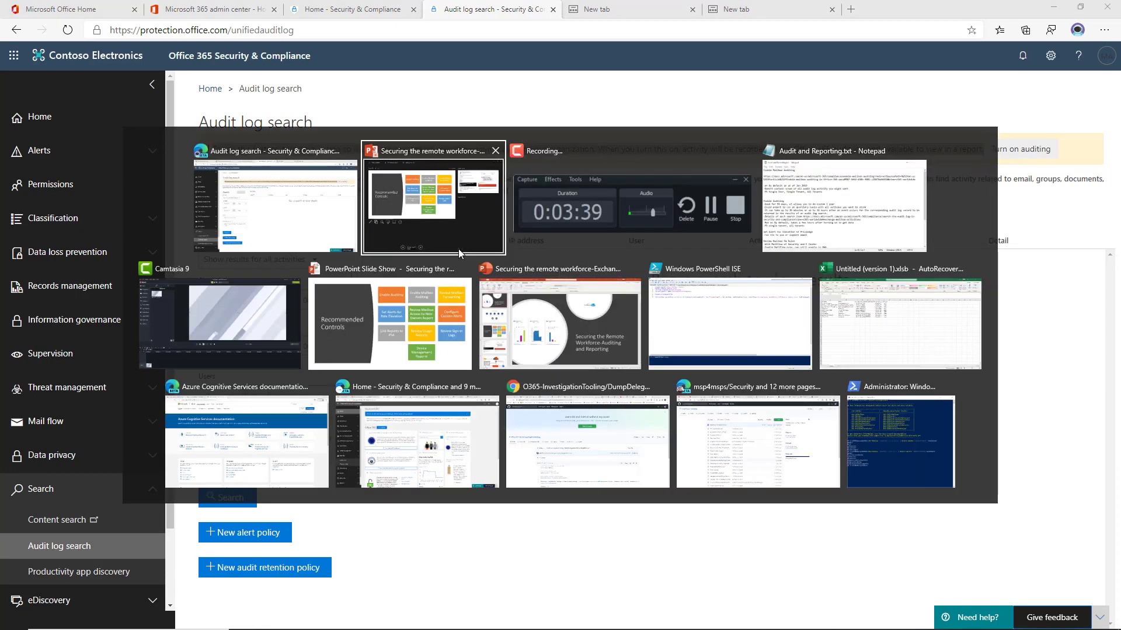
pyautogui.click(449, 434)
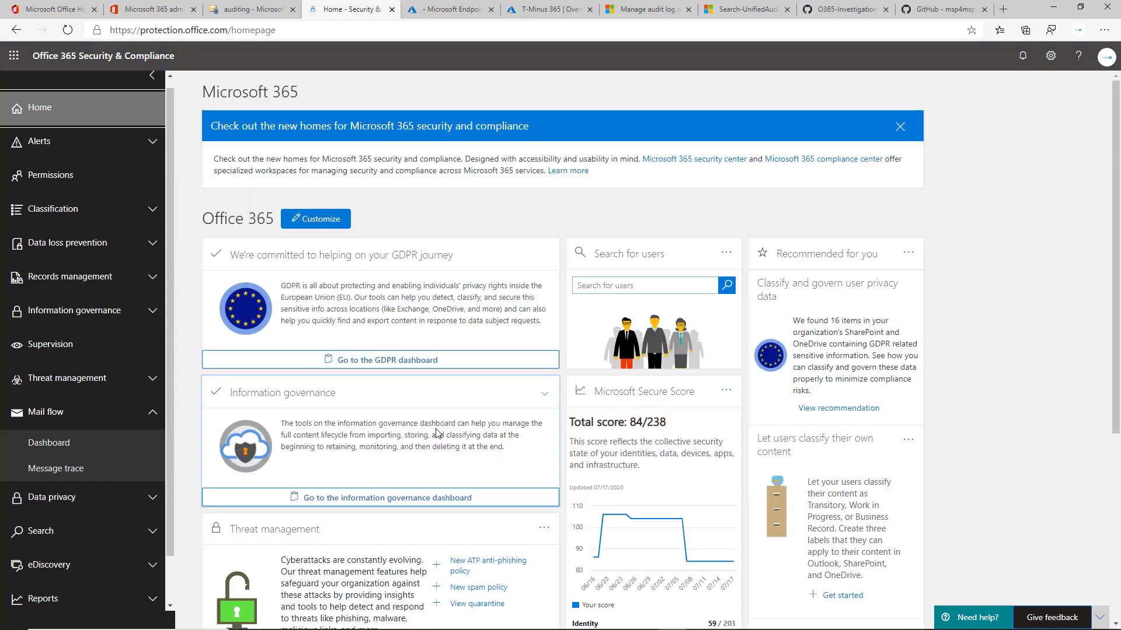
pyautogui.click(129, 531)
pyautogui.click(64, 588)
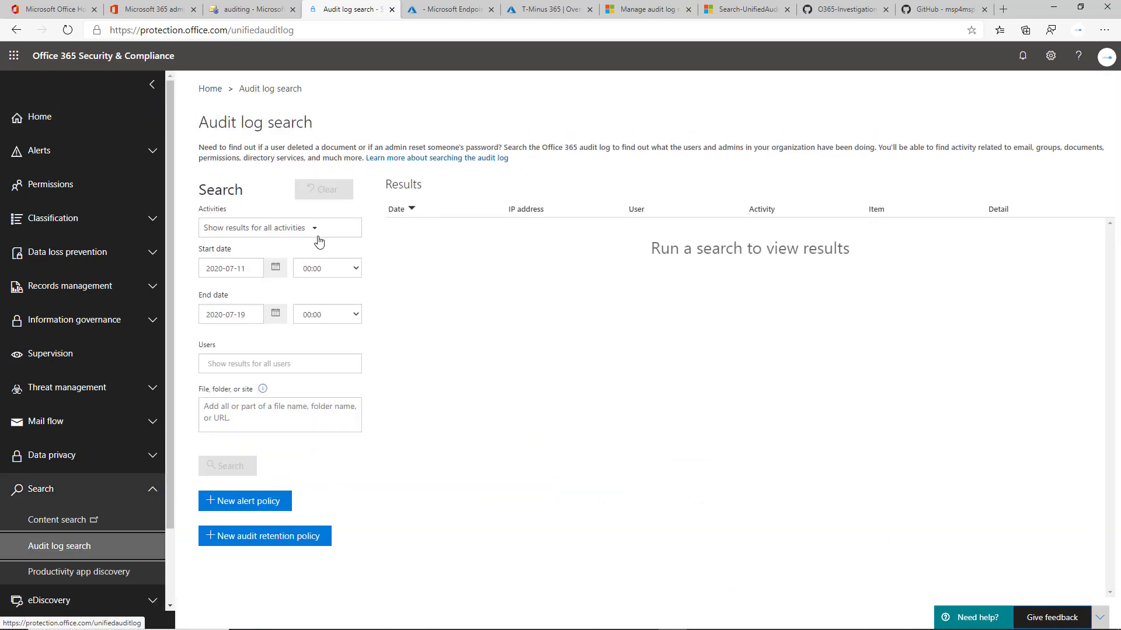
# Open the Activities filter and browse through the listed activity categories.
pyautogui.click(315, 233)
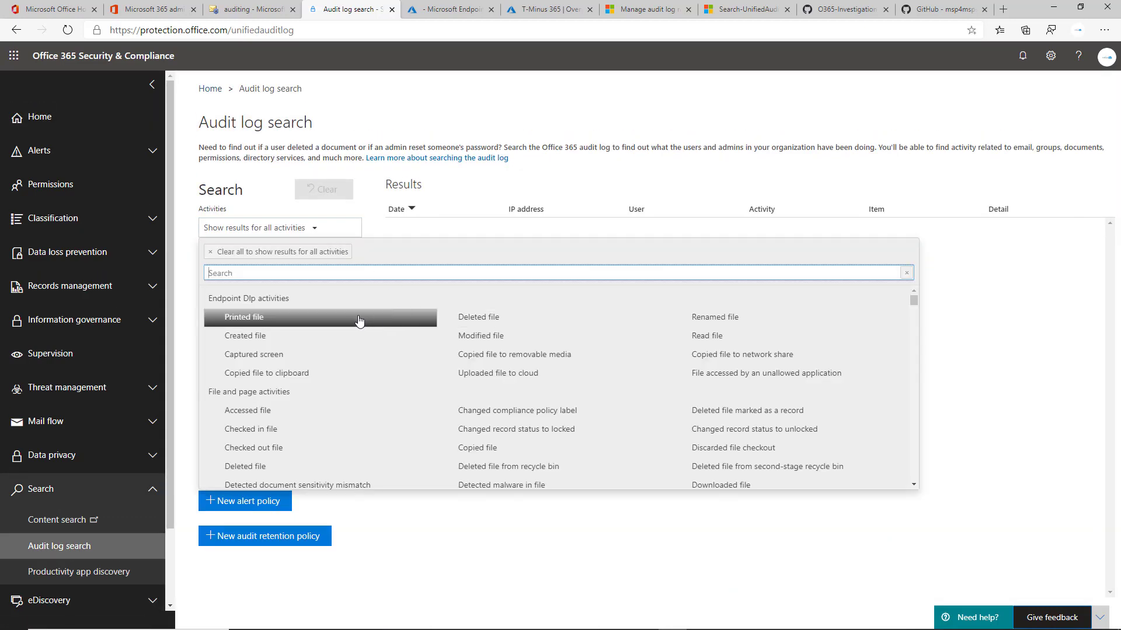
pyautogui.scroll(-1, 358, 323)
pyautogui.scroll(-2, 358, 323)
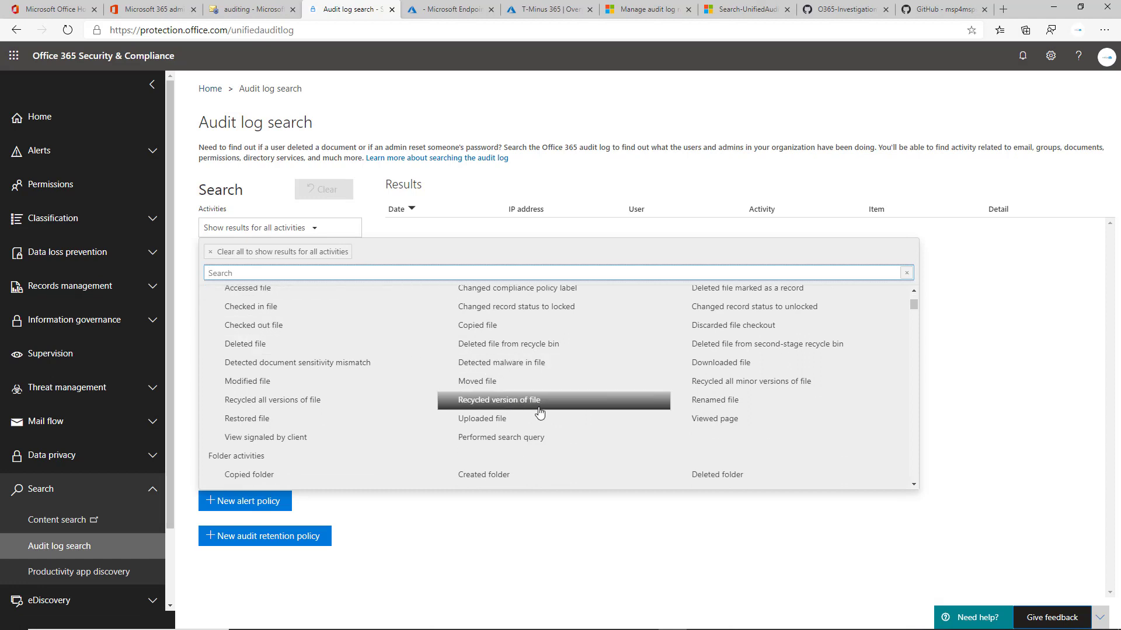
pyautogui.scroll(-1, 593, 415)
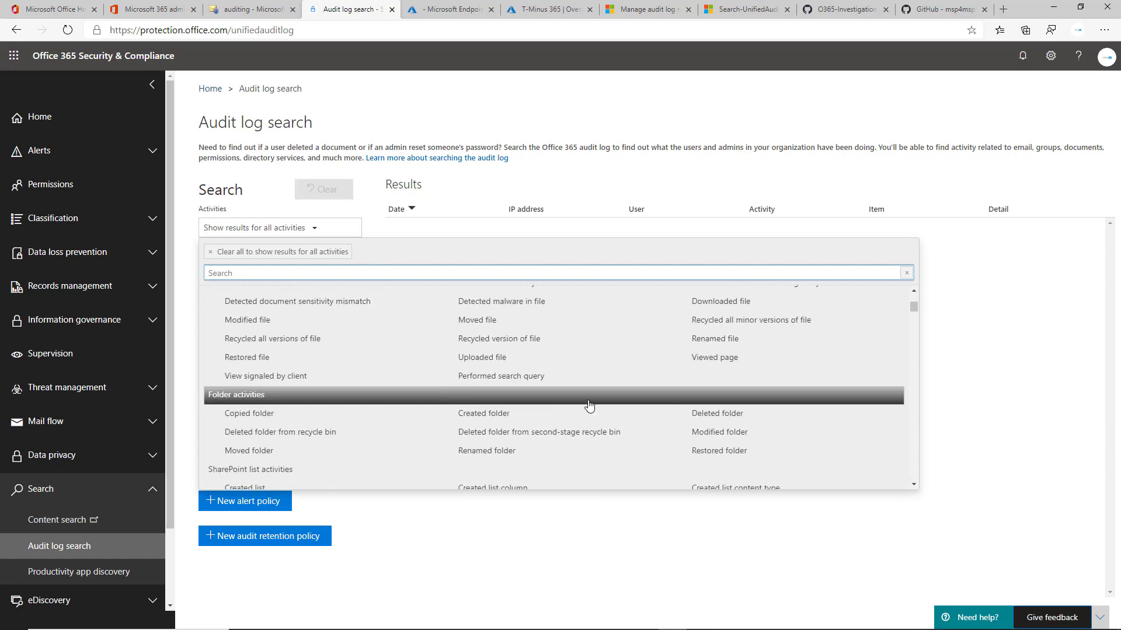
pyautogui.scroll(-1, 488, 407)
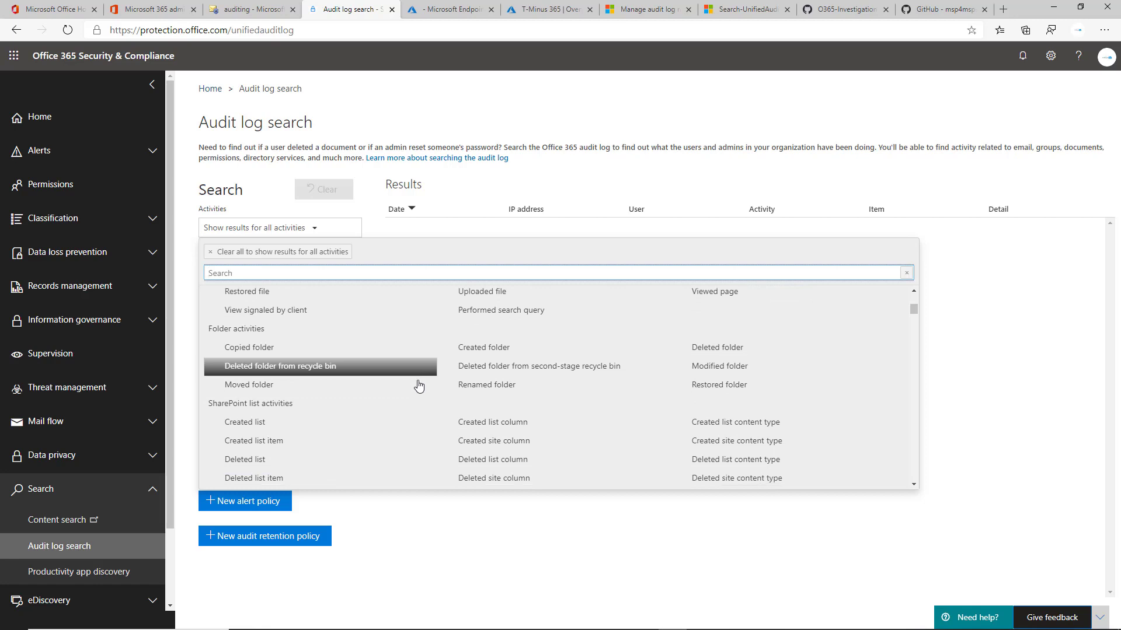
pyautogui.scroll(-1, 420, 385)
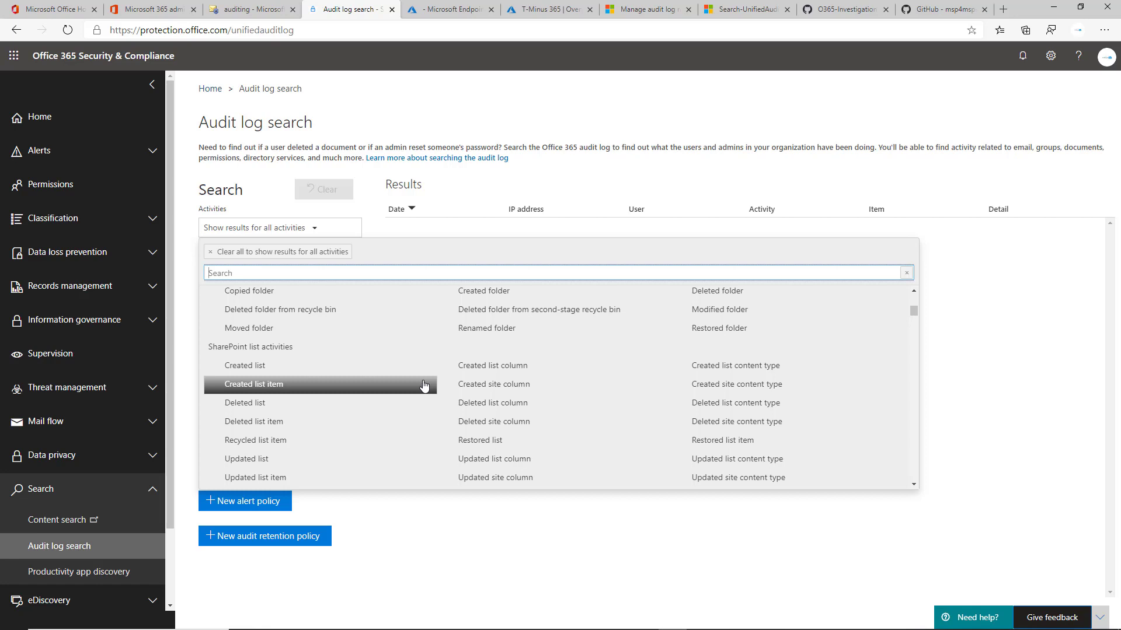
pyautogui.scroll(-1, 412, 390)
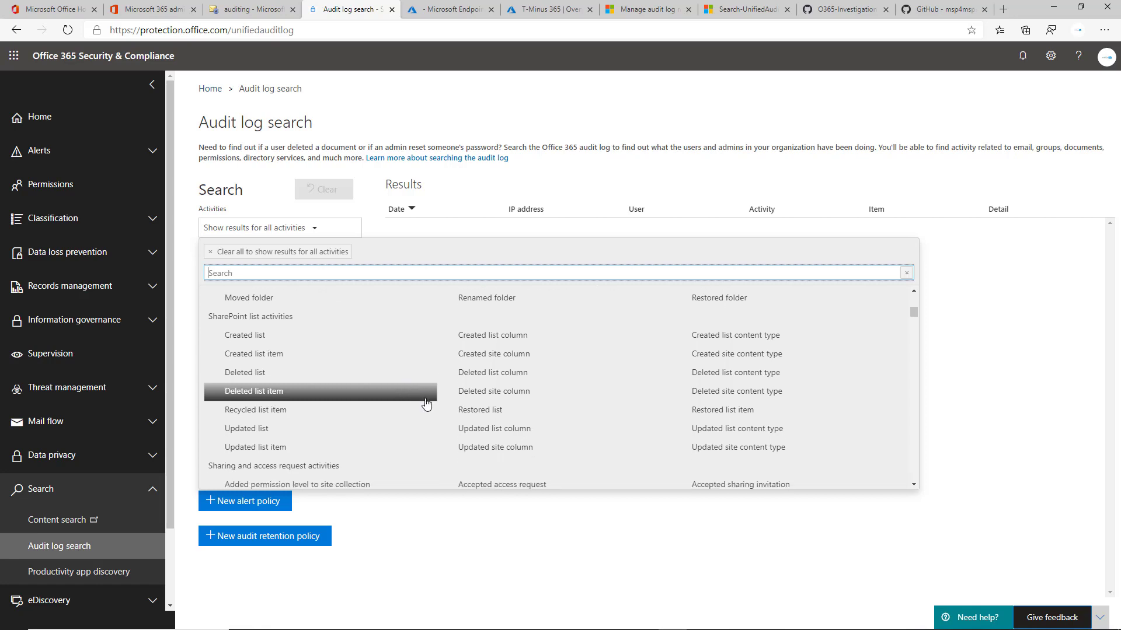
pyautogui.scroll(-7, 435, 411)
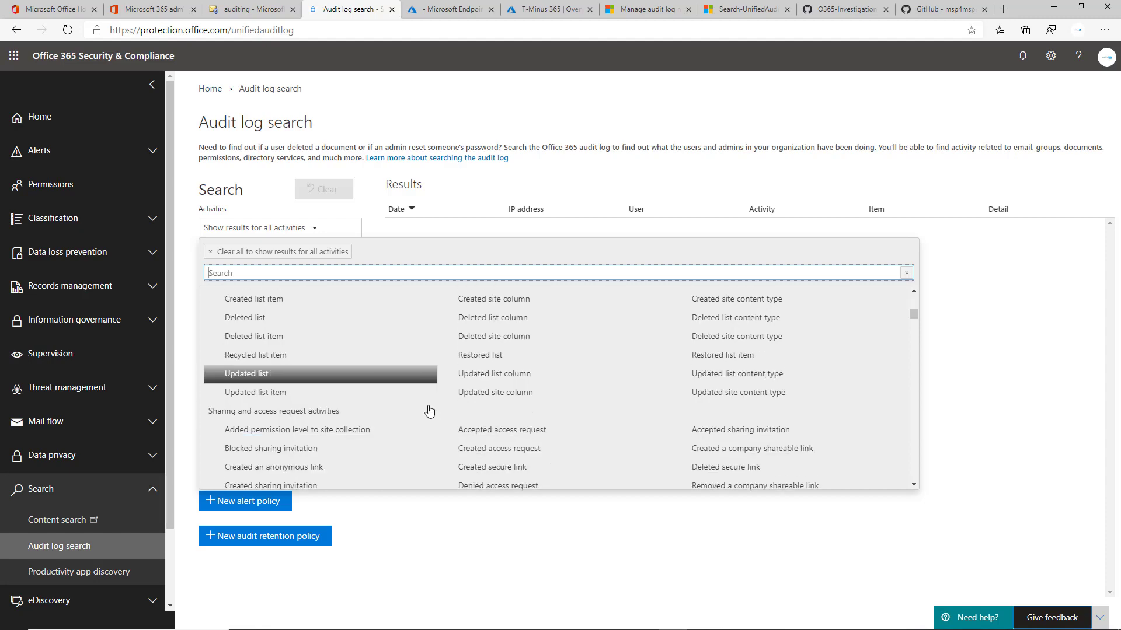
pyautogui.scroll(-10, 422, 416)
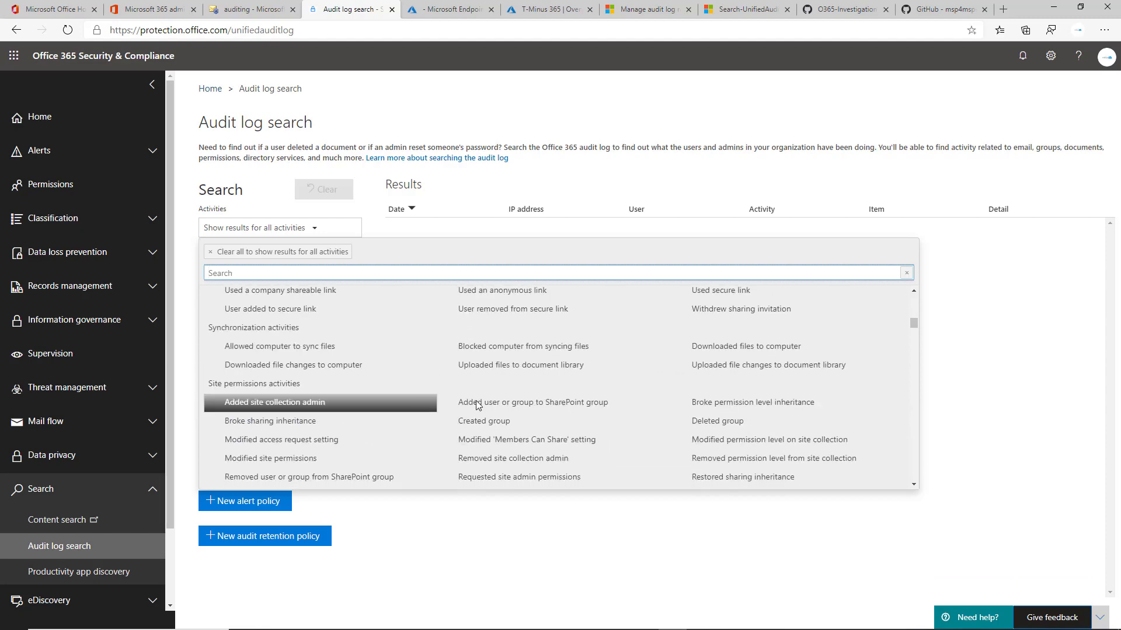
pyautogui.scroll(-4, 287, 400)
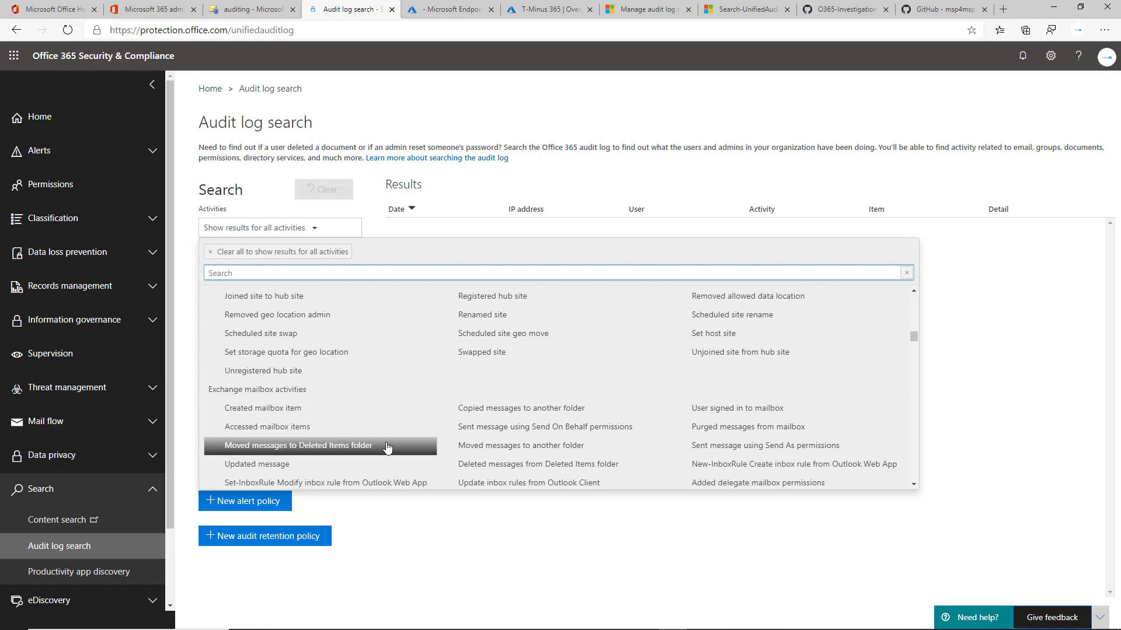
pyautogui.scroll(-2, 303, 420)
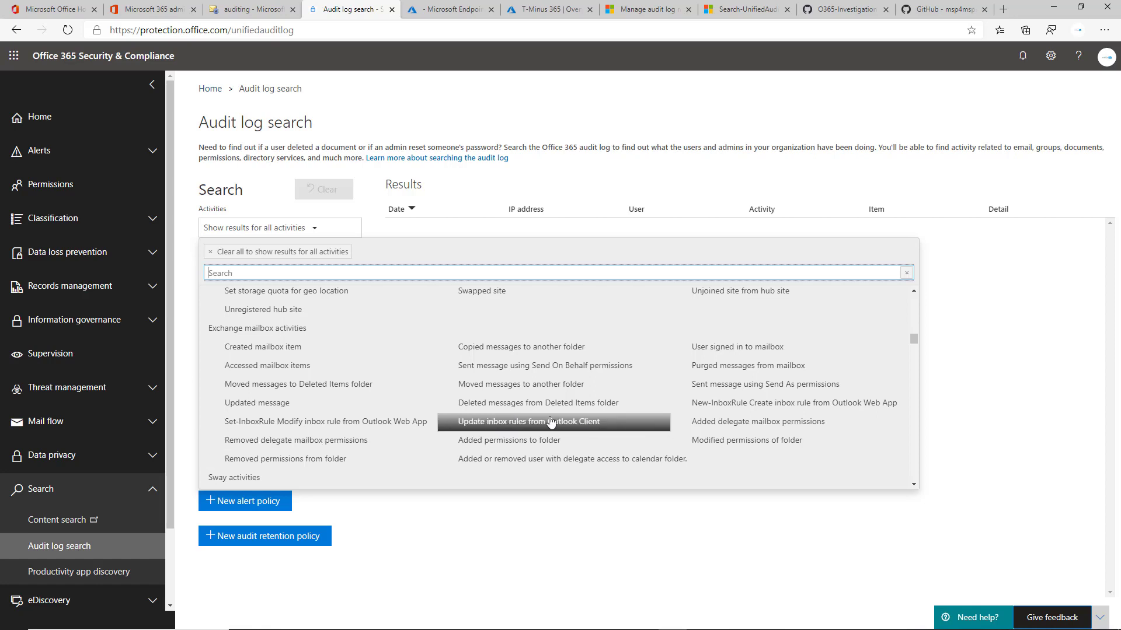
# Filter on seven Exchange mailbox activities, from Created mailbox item and Accessed mailbox items through Removed permissions from folder.
pyautogui.click(343, 351)
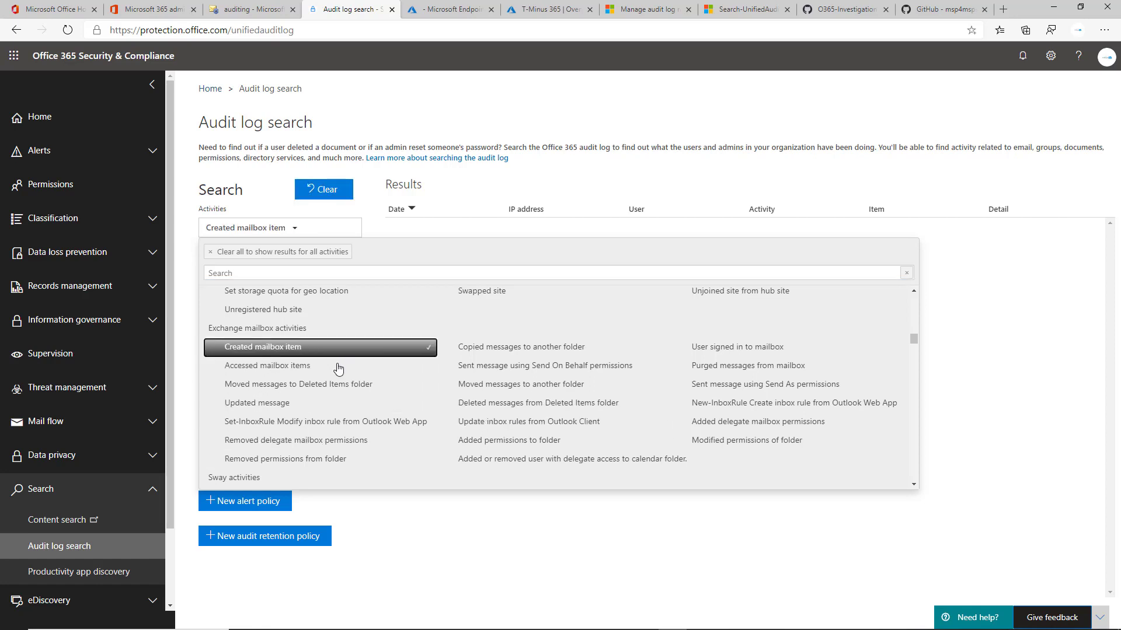
pyautogui.click(340, 367)
pyautogui.click(343, 403)
pyautogui.click(353, 384)
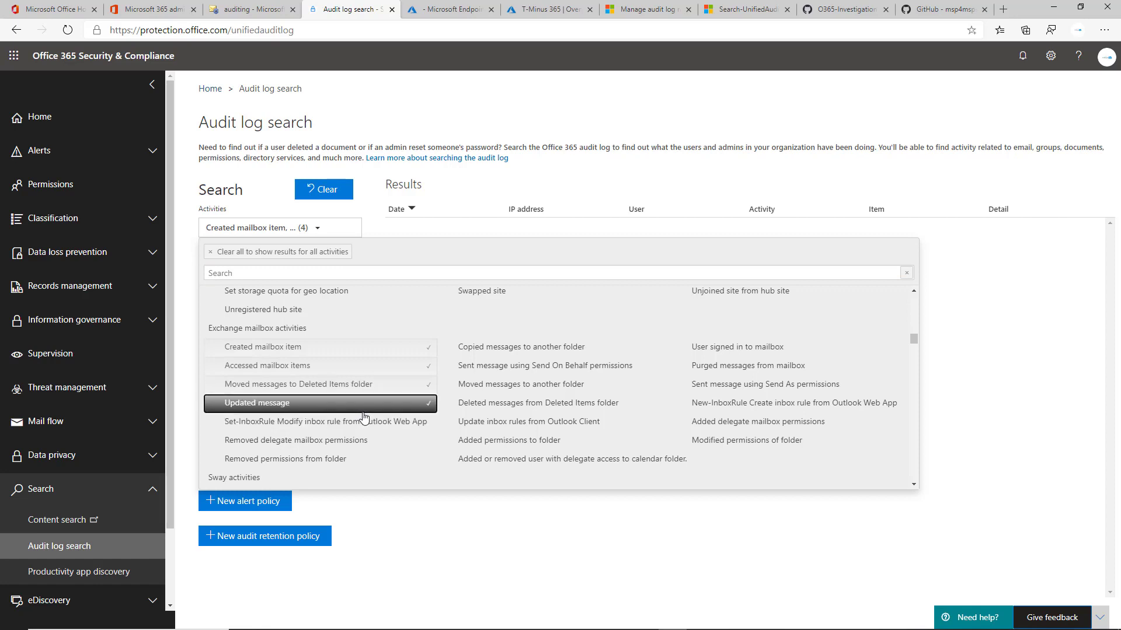
pyautogui.click(361, 420)
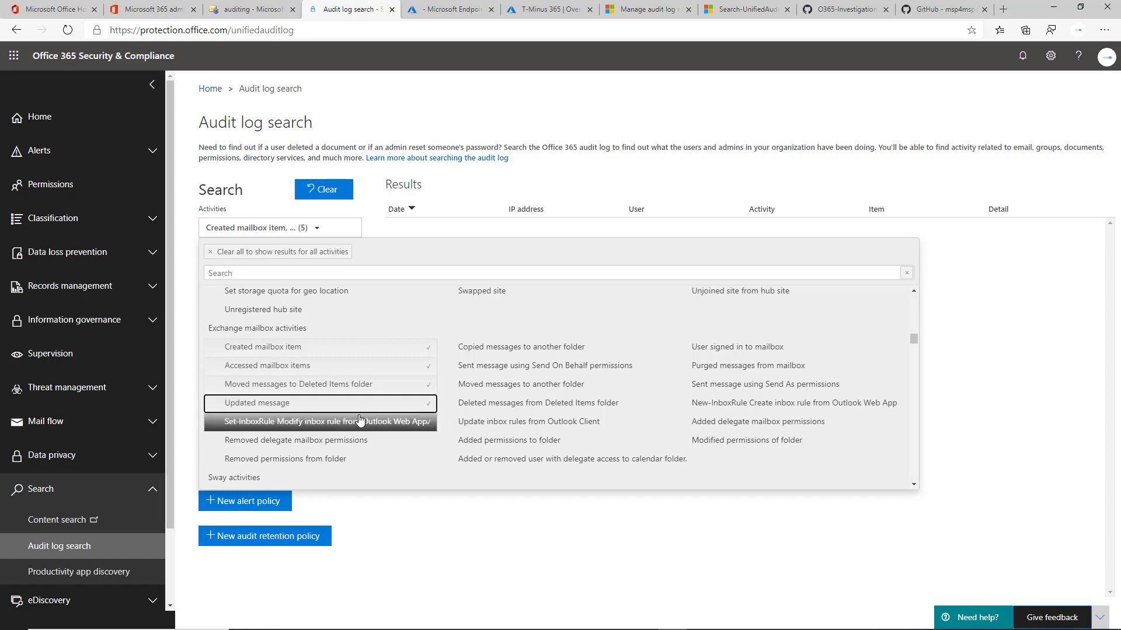
pyautogui.click(392, 442)
pyautogui.click(407, 459)
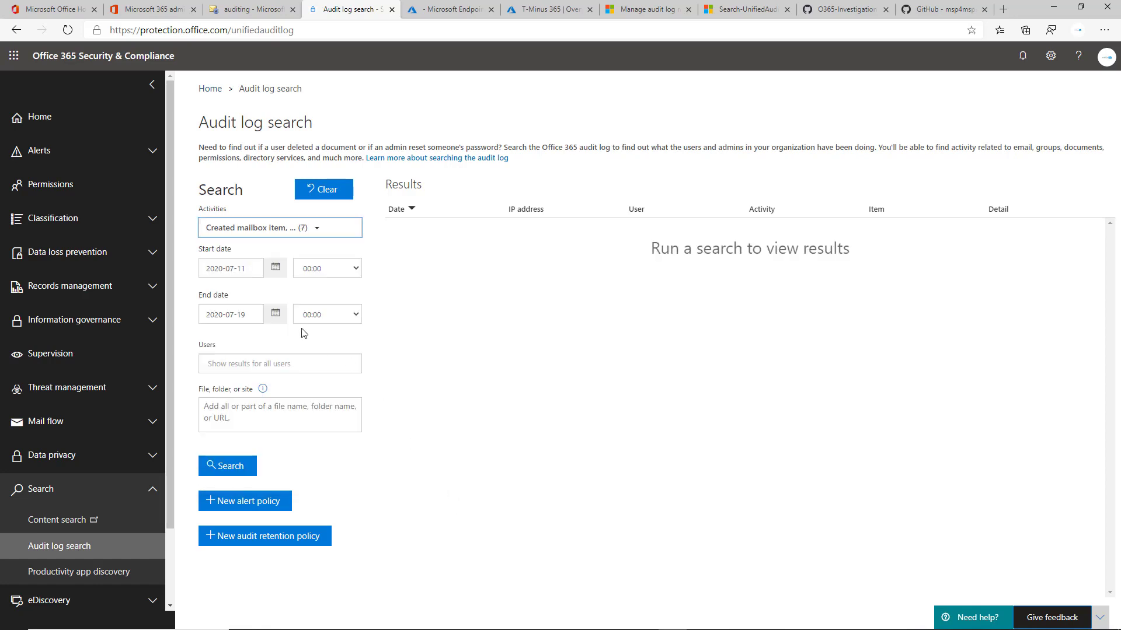
# Set the search start date to 2020-06-01 using the date picker.
pyautogui.click(275, 267)
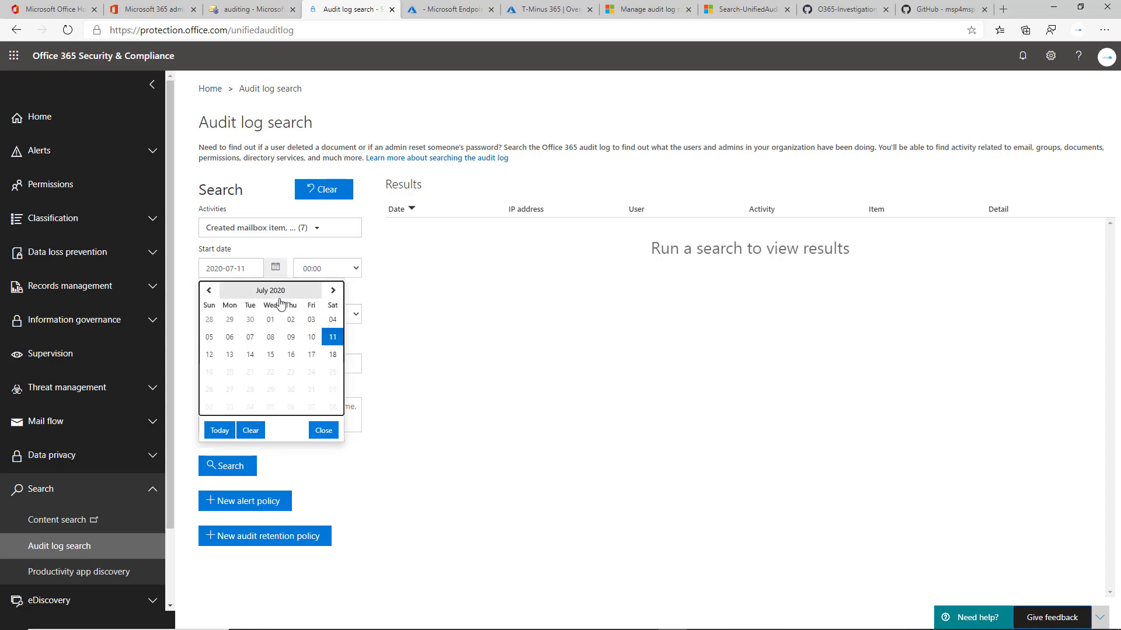
pyautogui.click(208, 290)
pyautogui.click(229, 318)
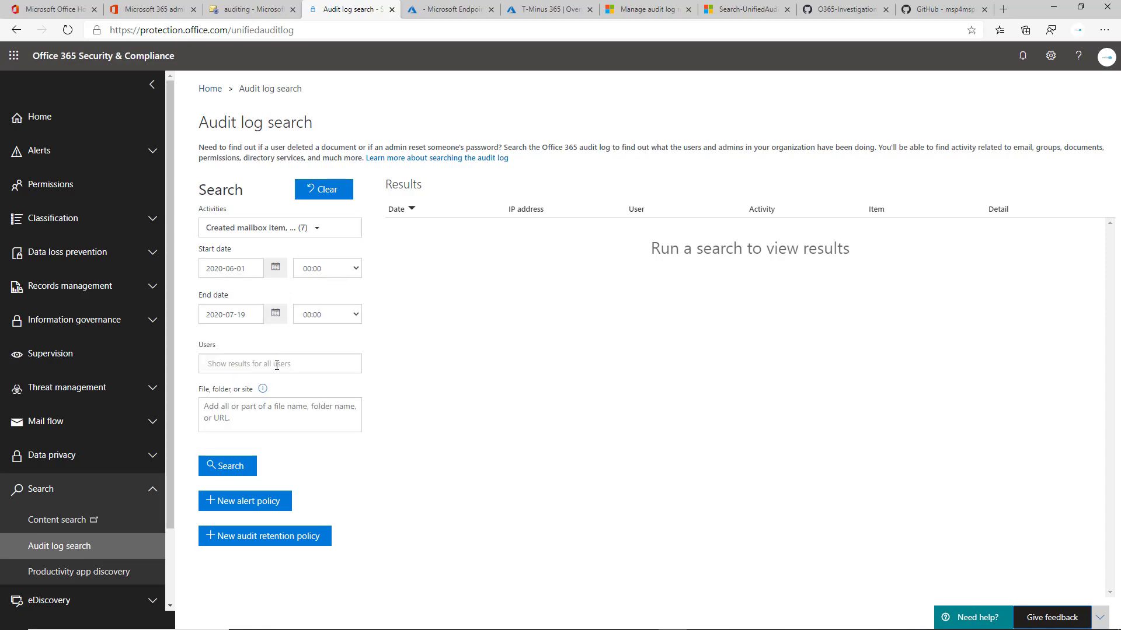
# Add the admin account to the Users filter and run the audit log search.
pyautogui.write('msp')
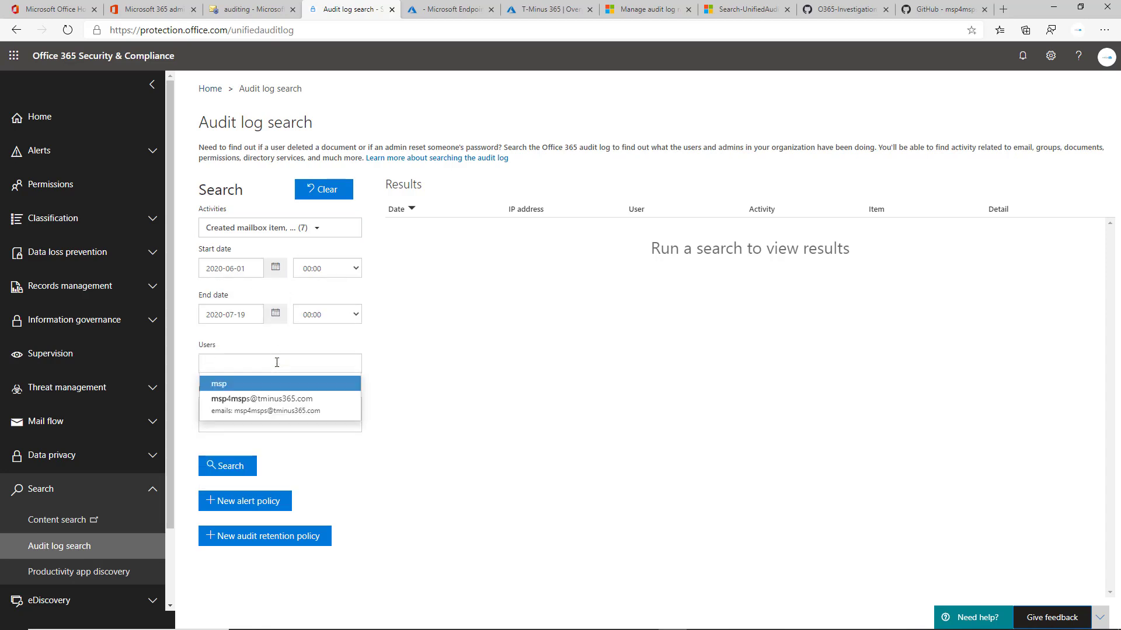
pyautogui.press('Down')
pyautogui.press('Return')
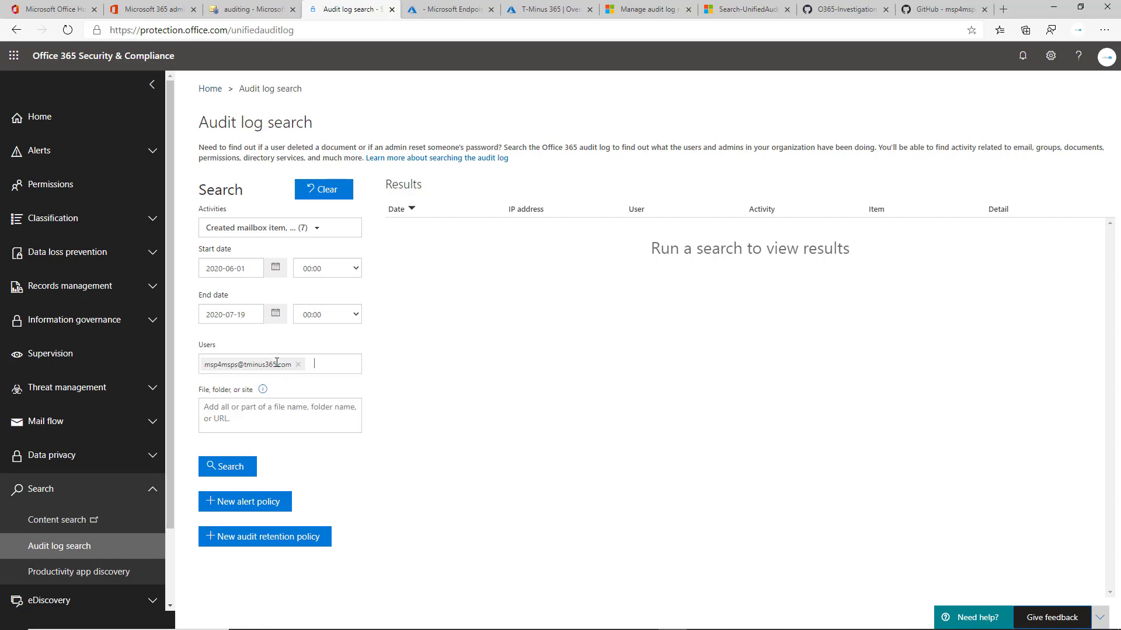
pyautogui.click(238, 466)
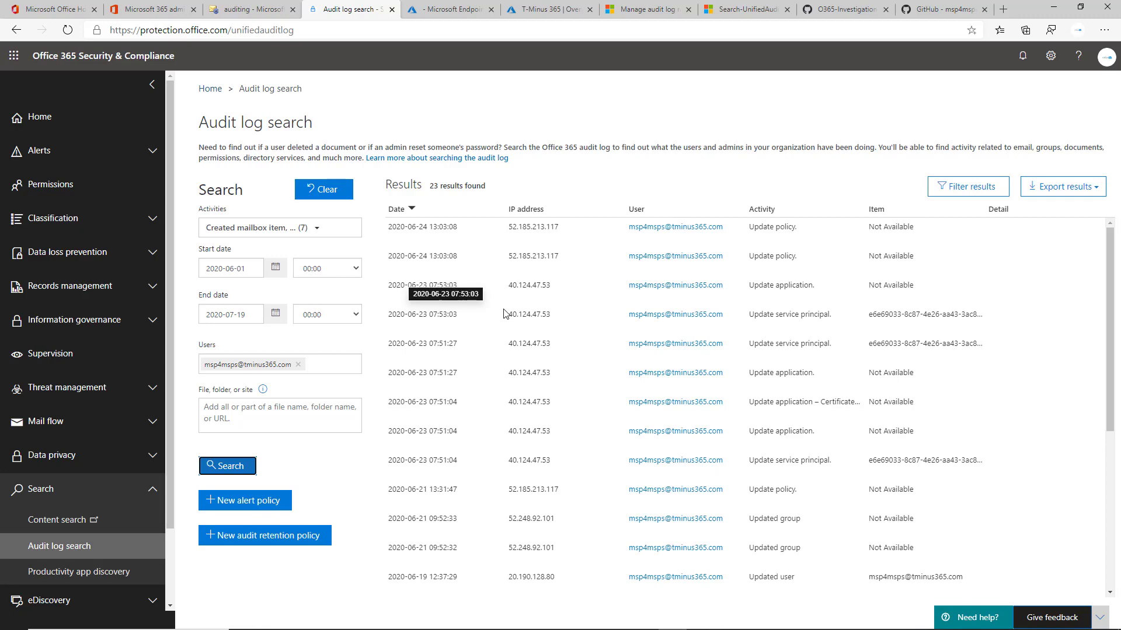
# Scroll through the audit log search results.
pyautogui.scroll(-1, 597, 360)
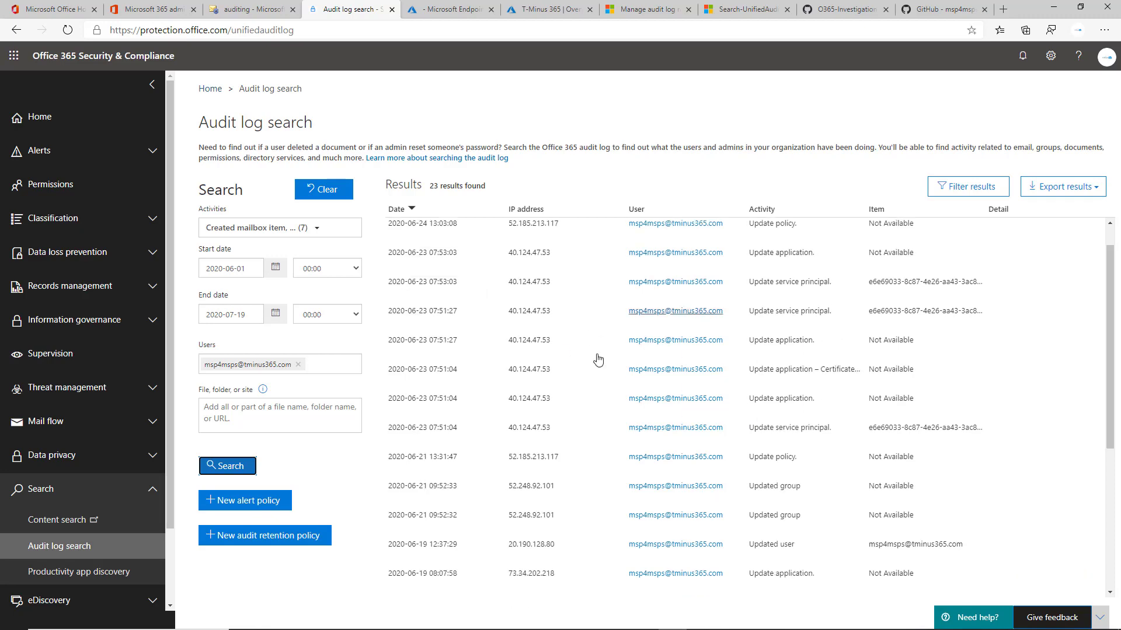
pyautogui.scroll(-5, 671, 403)
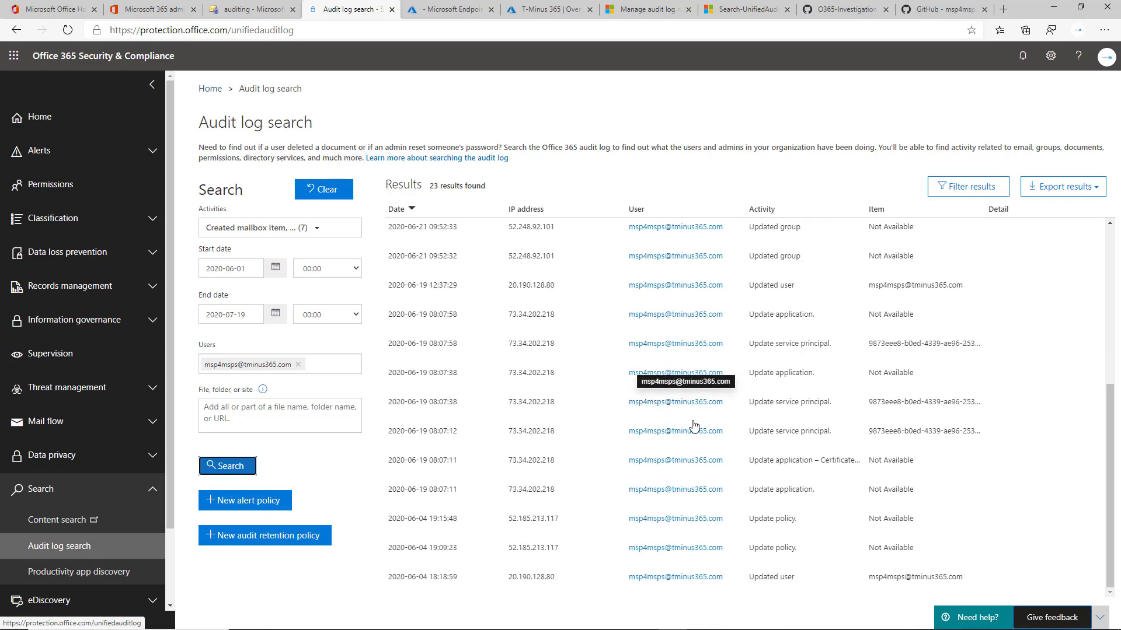
pyautogui.scroll(5, 694, 426)
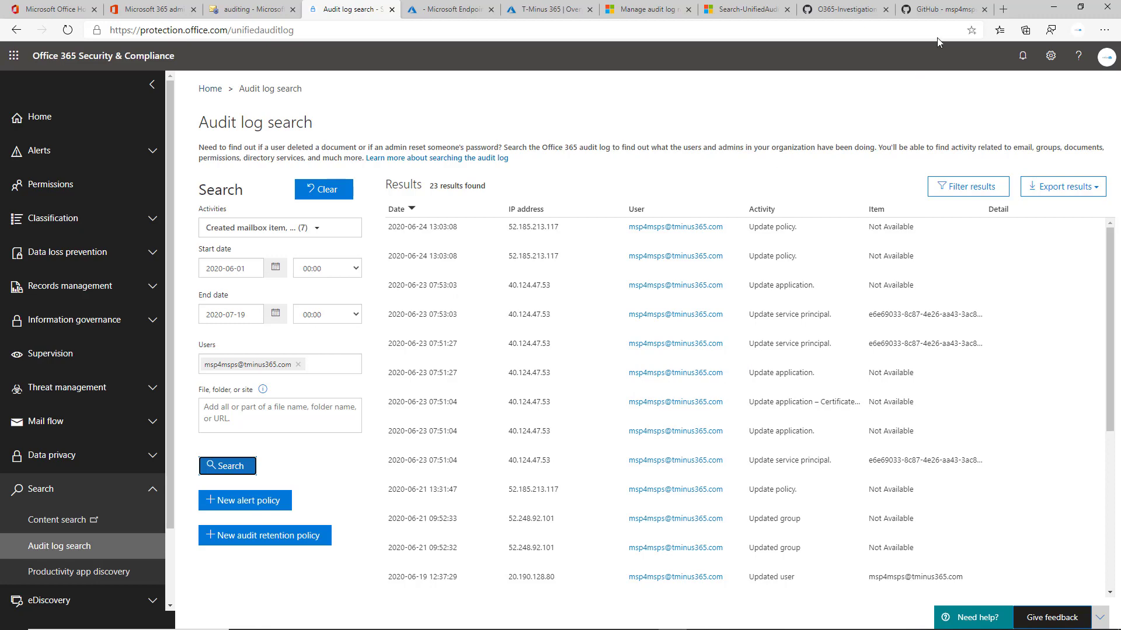
# Switch to the GitHub Security repository tab and scroll through its script list.
pyautogui.click(940, 9)
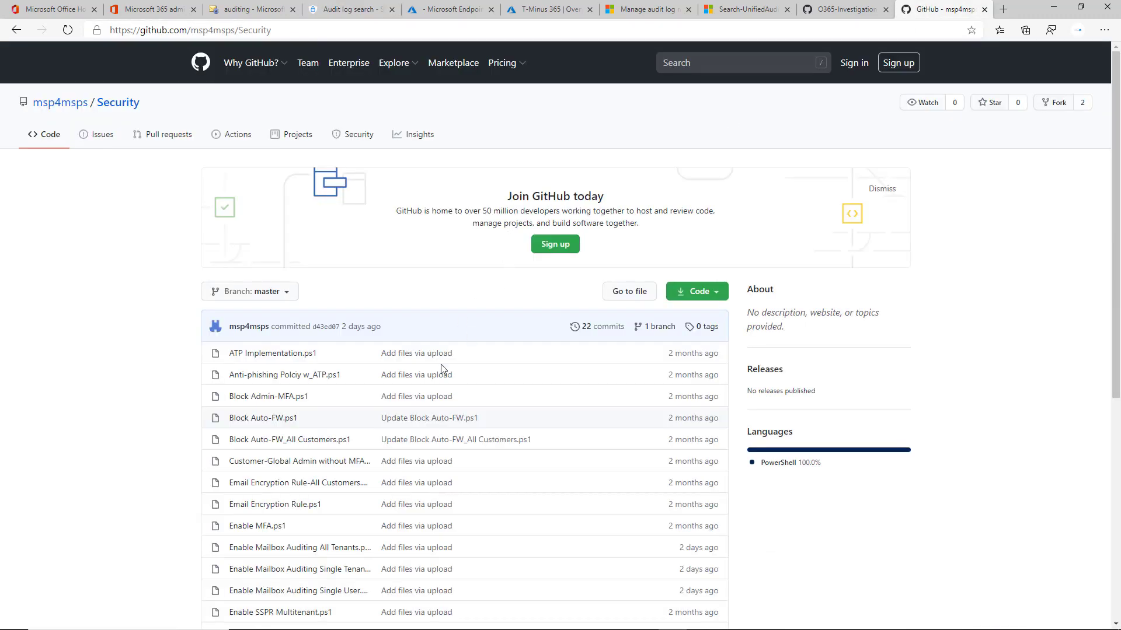
pyautogui.scroll(-6, 440, 364)
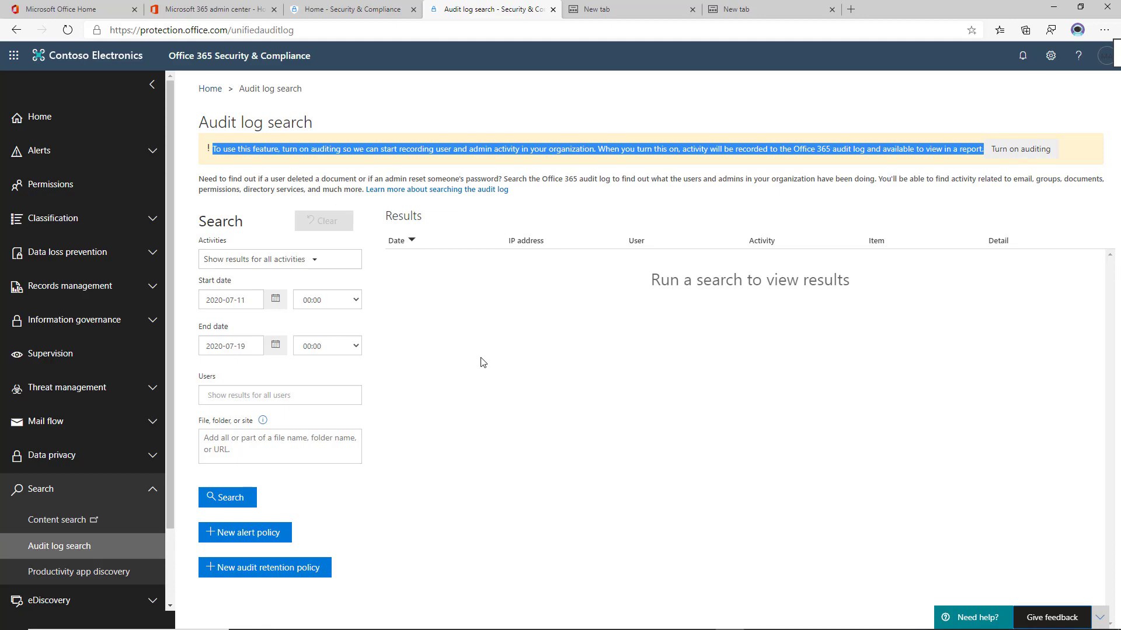
# Bring up the PowerShell window maximized and highlight the AuditOwner actions listed for the second mailbox.
pyautogui.hotkey('alt', 'Tab')
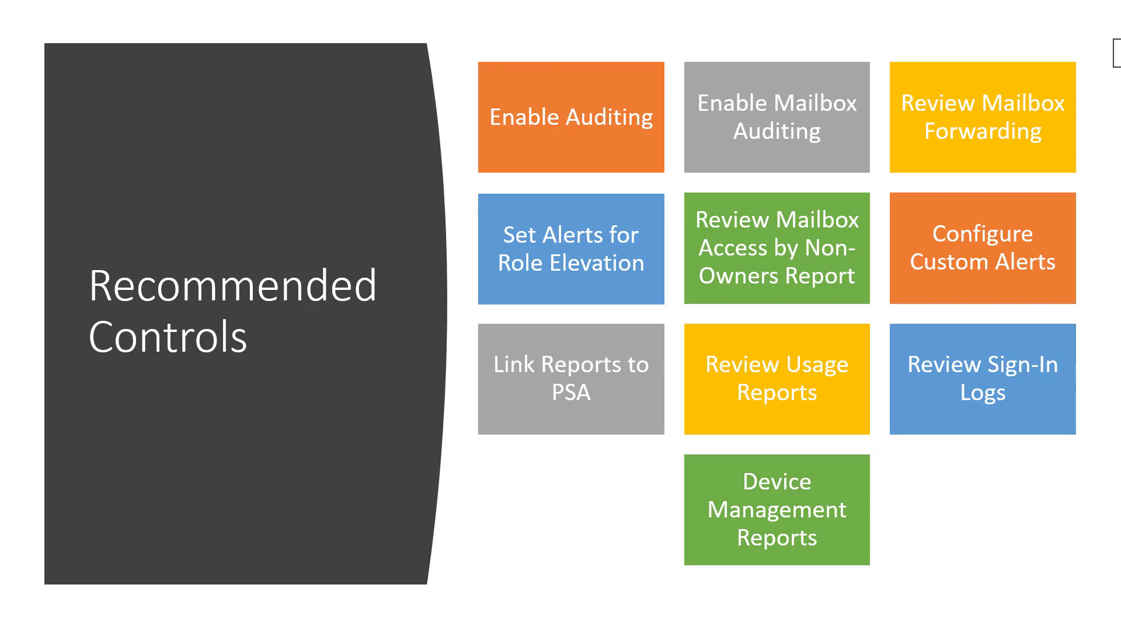
pyautogui.hotkey('alt', 'Tab')
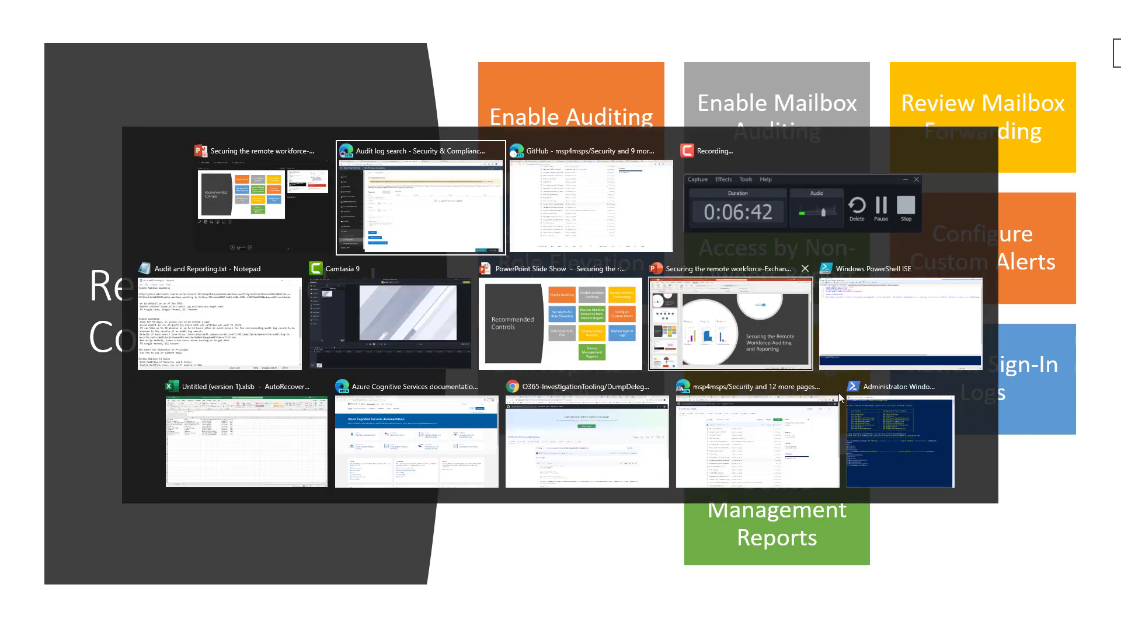
pyautogui.click(869, 407)
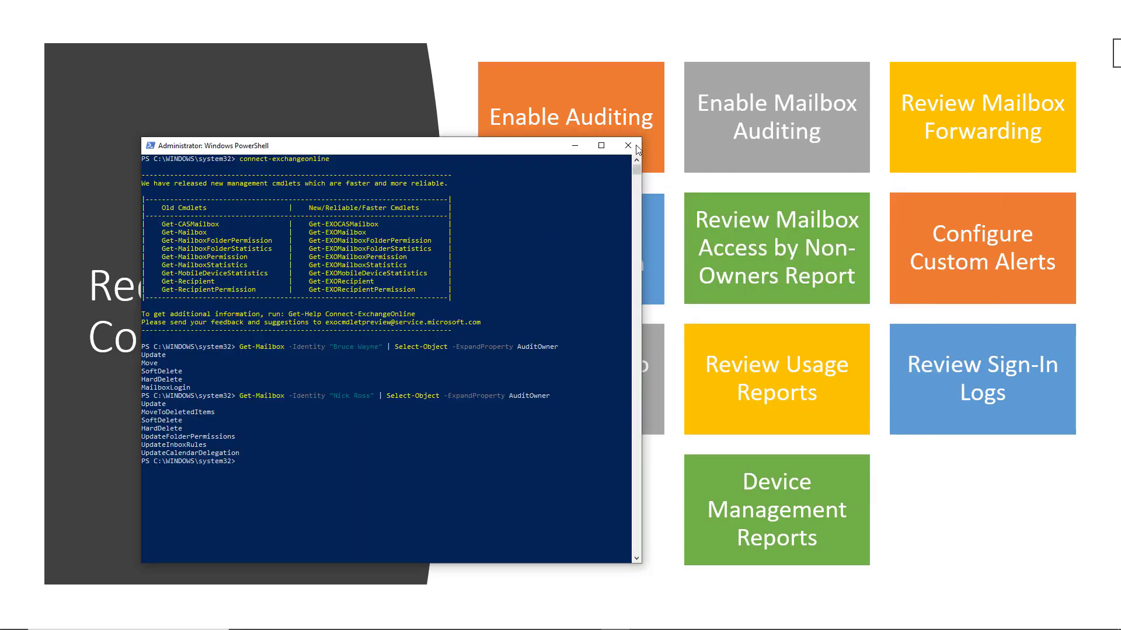
pyautogui.click(601, 145)
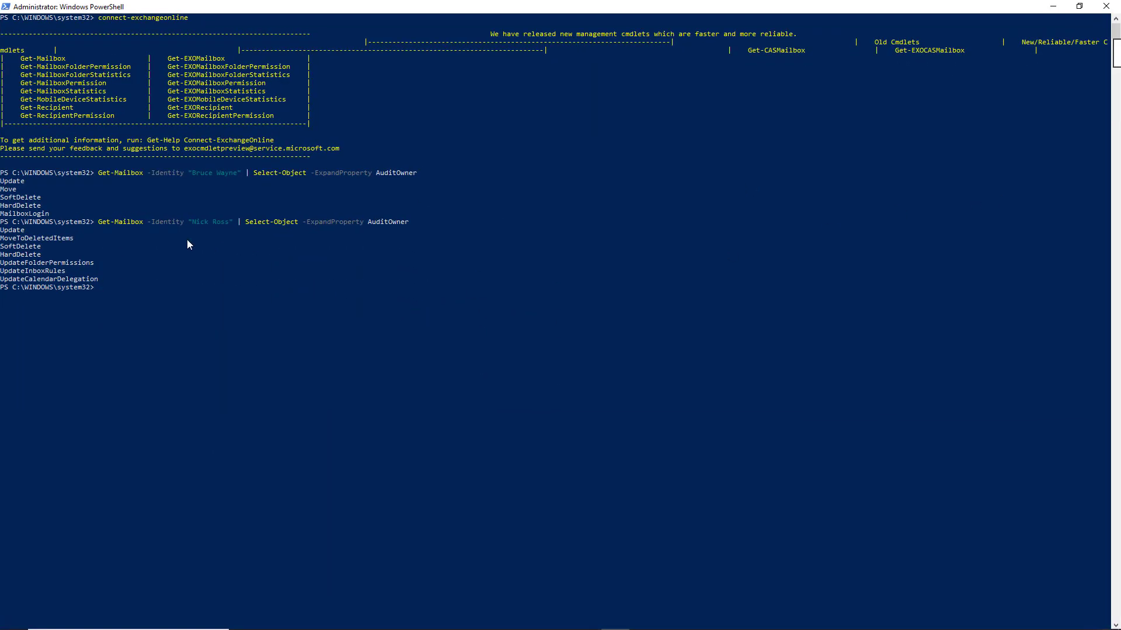
pyautogui.moveTo(76, 205); pyautogui.dragTo(1, 205)
pyautogui.moveTo(106, 278); pyautogui.dragTo(1, 233)
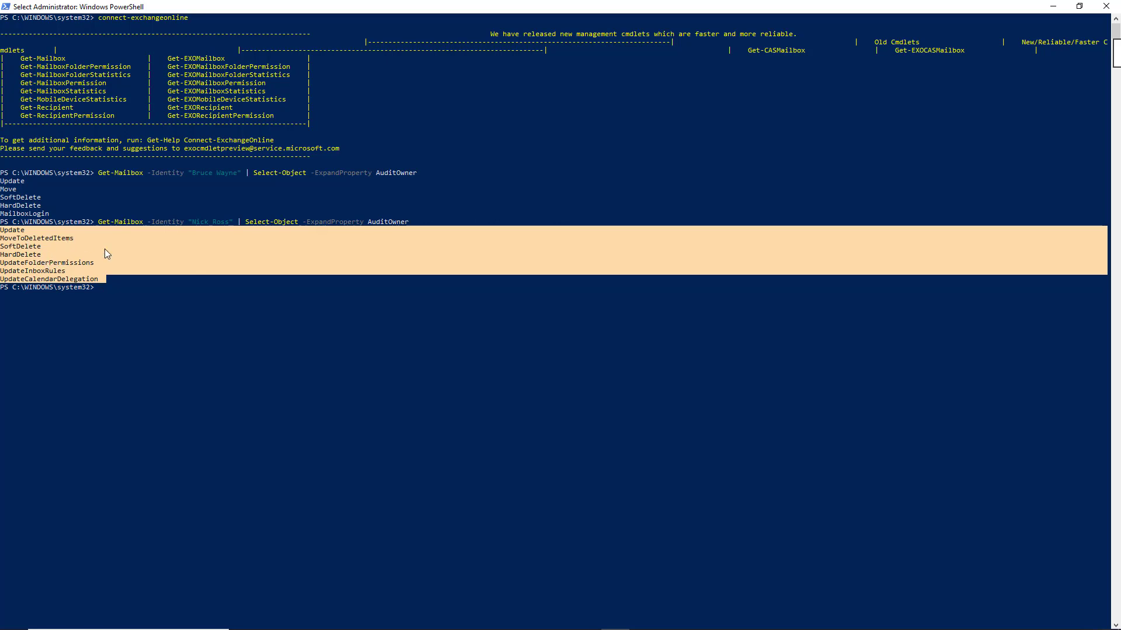
# Highlight the MailboxLogin action in the PowerShell output and return to the audit log search activities list.
pyautogui.click(27, 216)
pyautogui.doubleClick(27, 216)
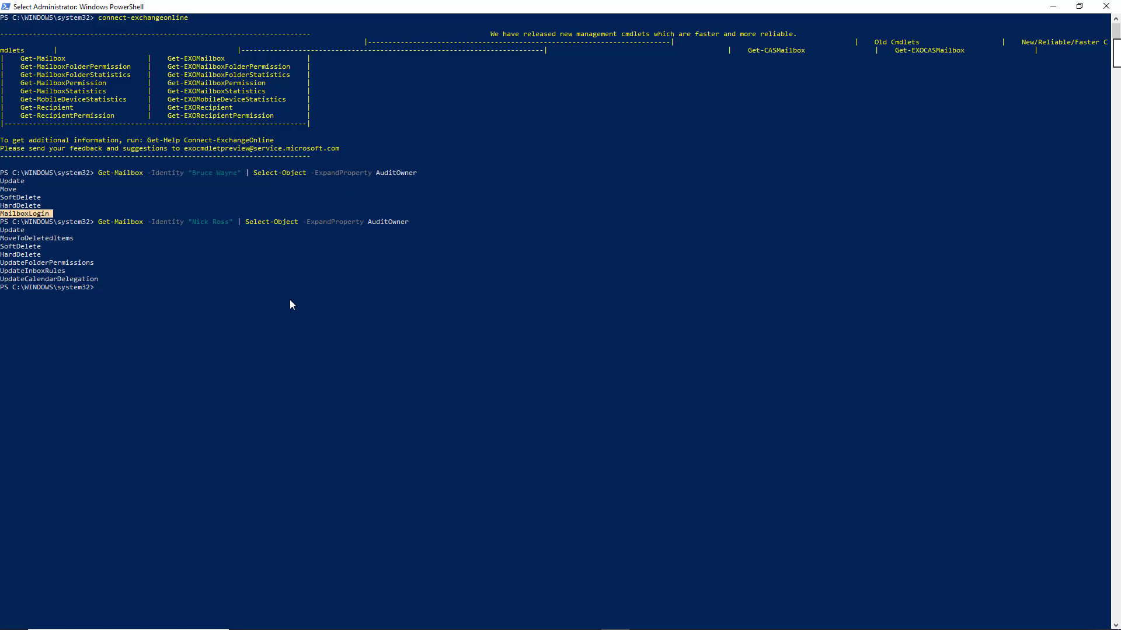
pyautogui.hotkey('alt', 'Tab')
pyautogui.click(326, 228)
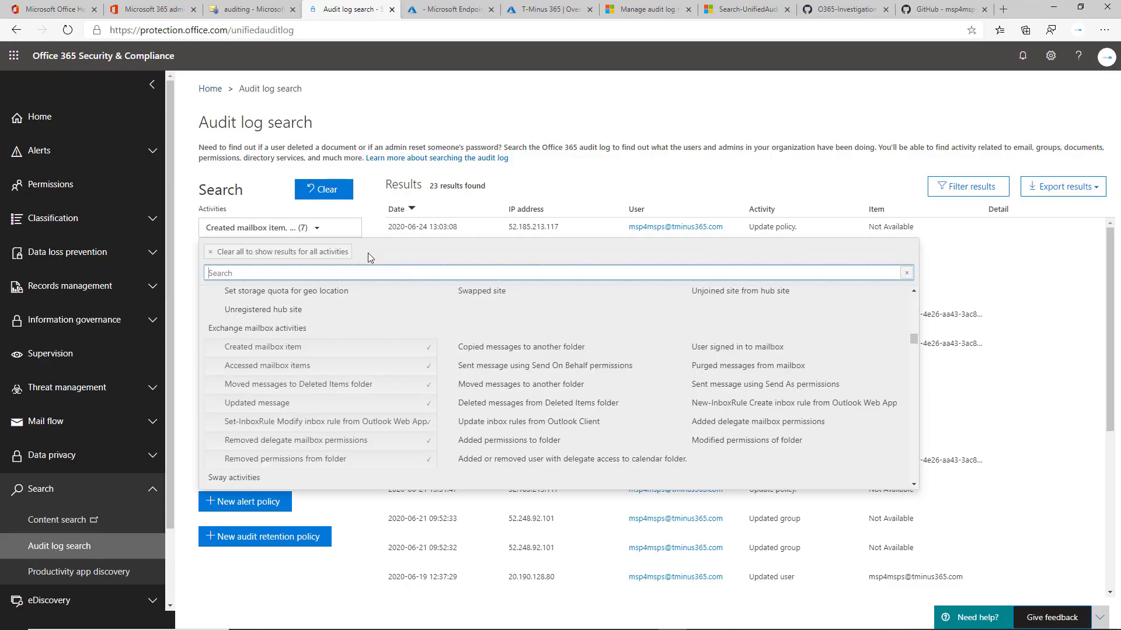
# Filter the audit log activities to only User signed in to mailbox and run the search.
pyautogui.click(747, 348)
pyautogui.click(392, 350)
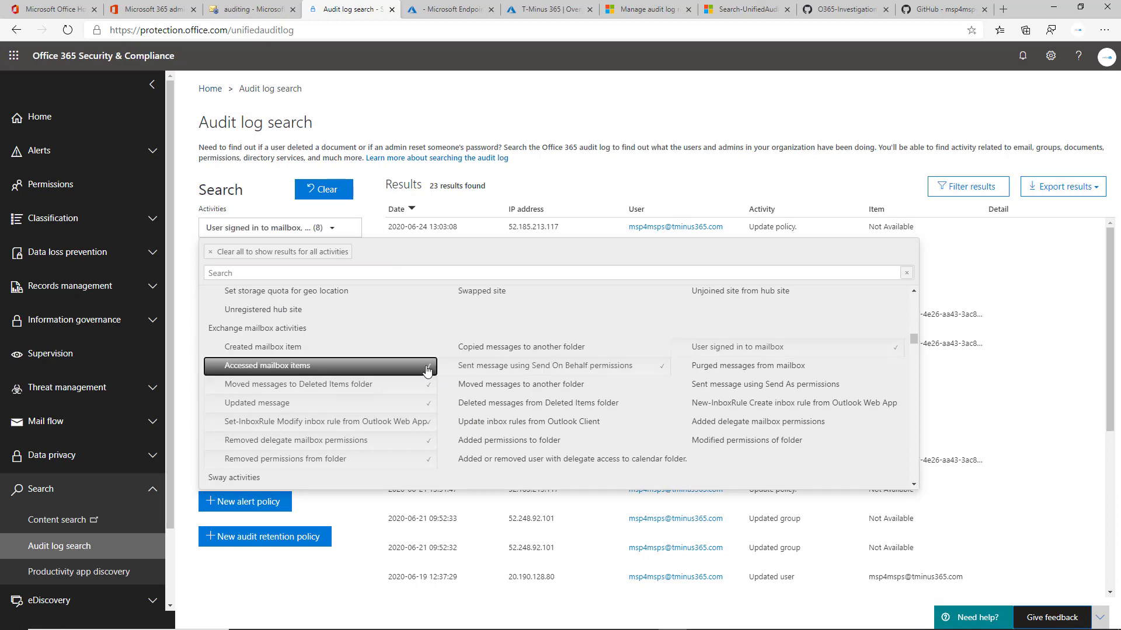
pyautogui.click(418, 366)
pyautogui.click(383, 391)
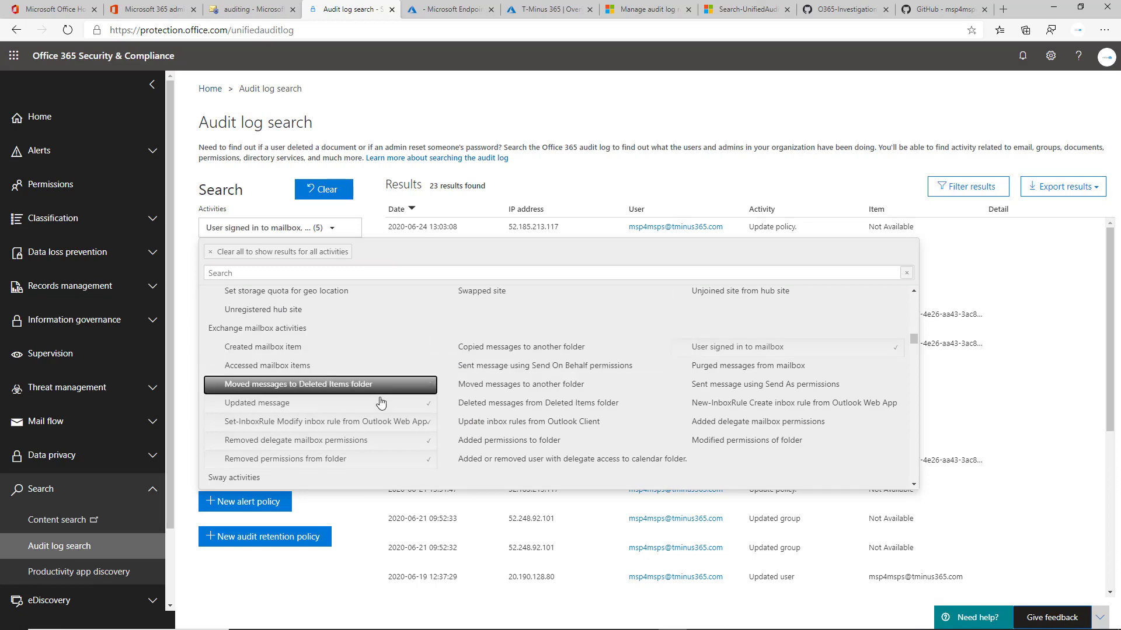
pyautogui.click(387, 403)
pyautogui.click(392, 420)
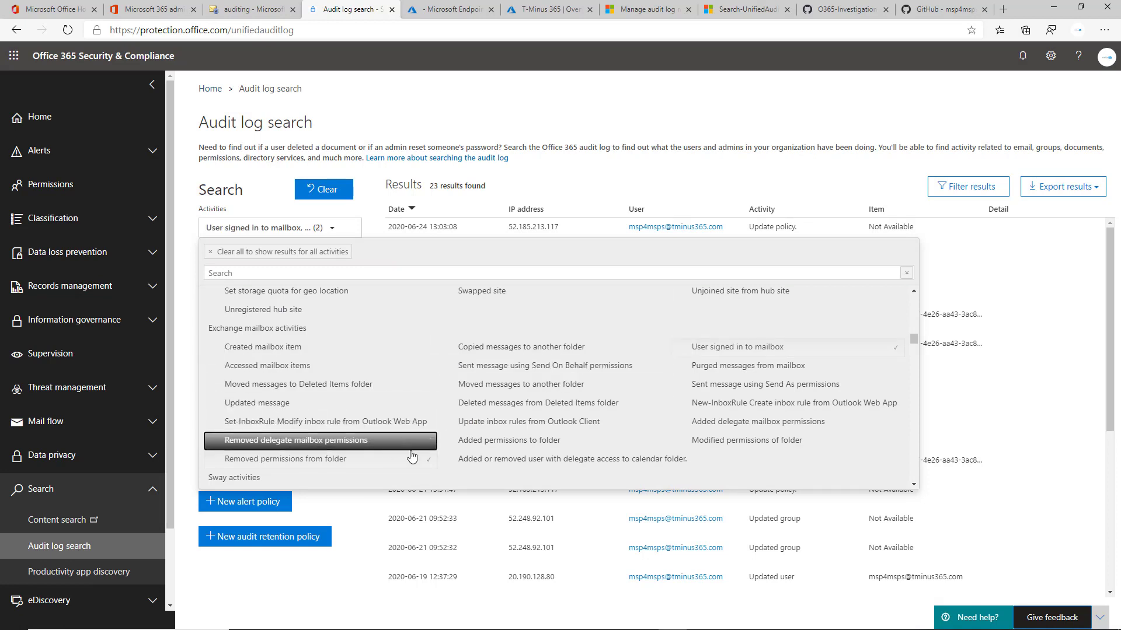
pyautogui.click(401, 458)
pyautogui.click(398, 449)
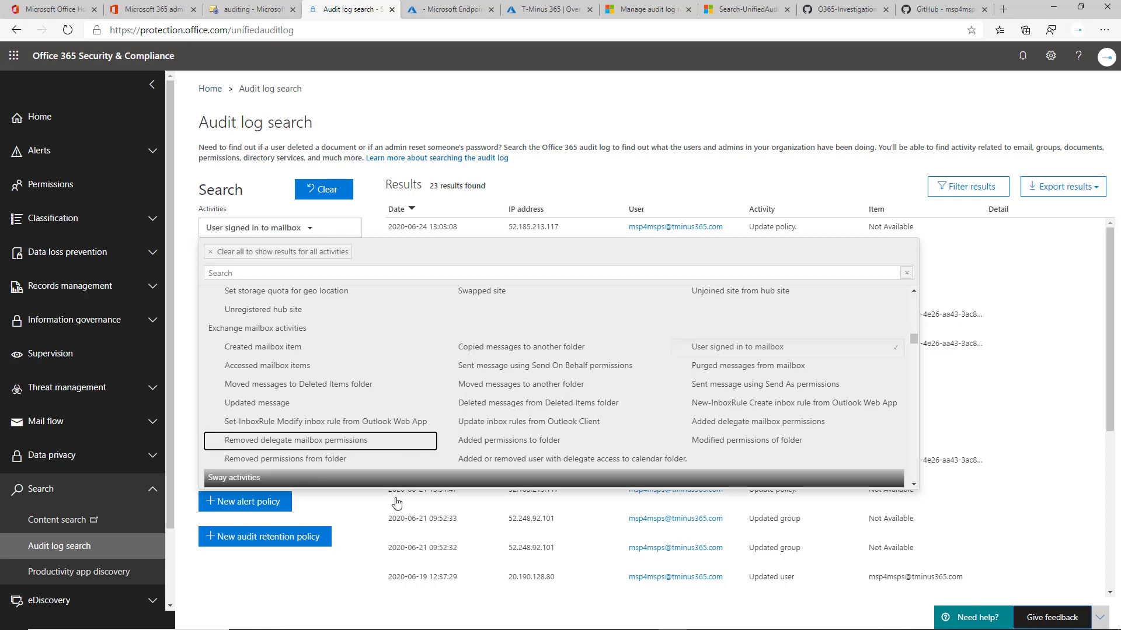
pyautogui.click(238, 465)
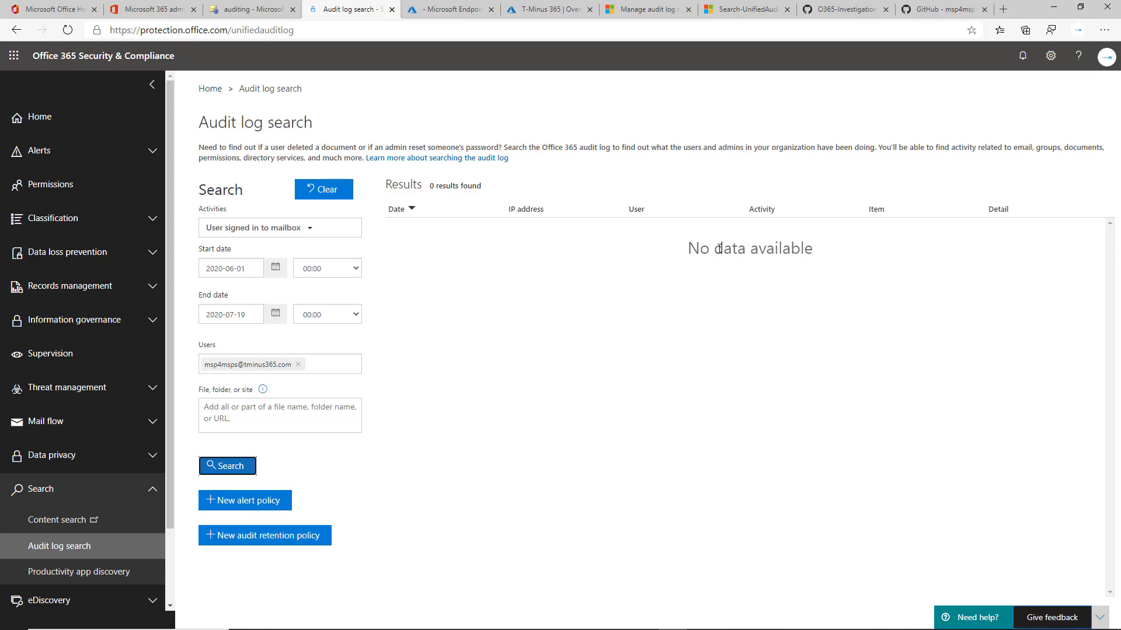
# Highlight the message in the results area and switch back to the PowerShell window.
pyautogui.moveTo(714, 249); pyautogui.dragTo(873, 249)
pyautogui.doubleClick(697, 249)
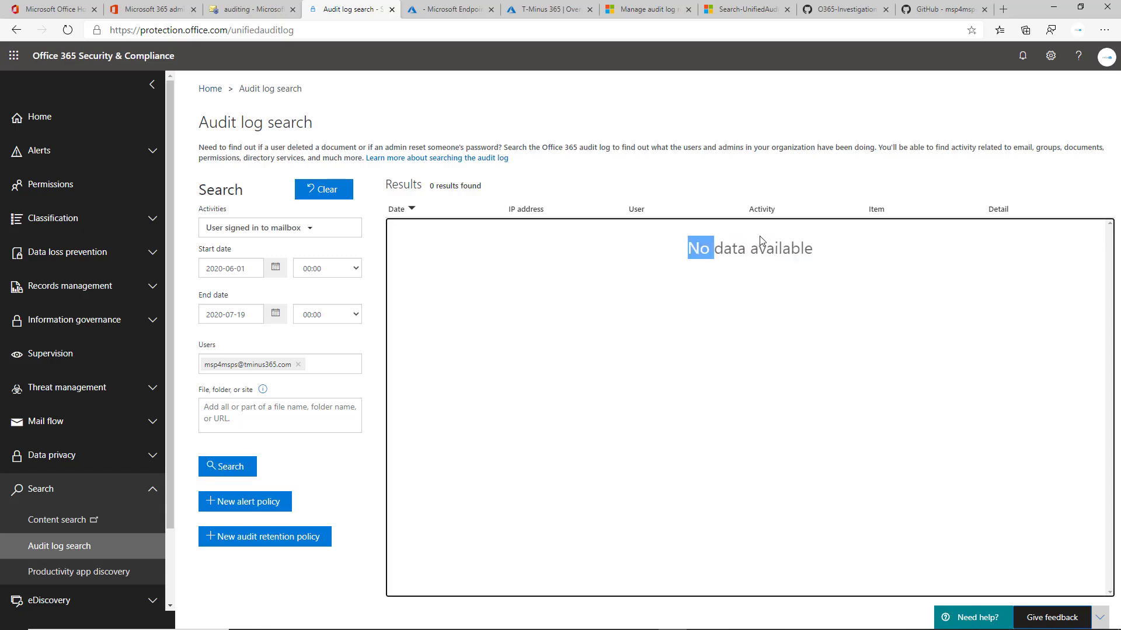
pyautogui.doubleClick(761, 247)
pyautogui.hotkey('alt', 'Tab')
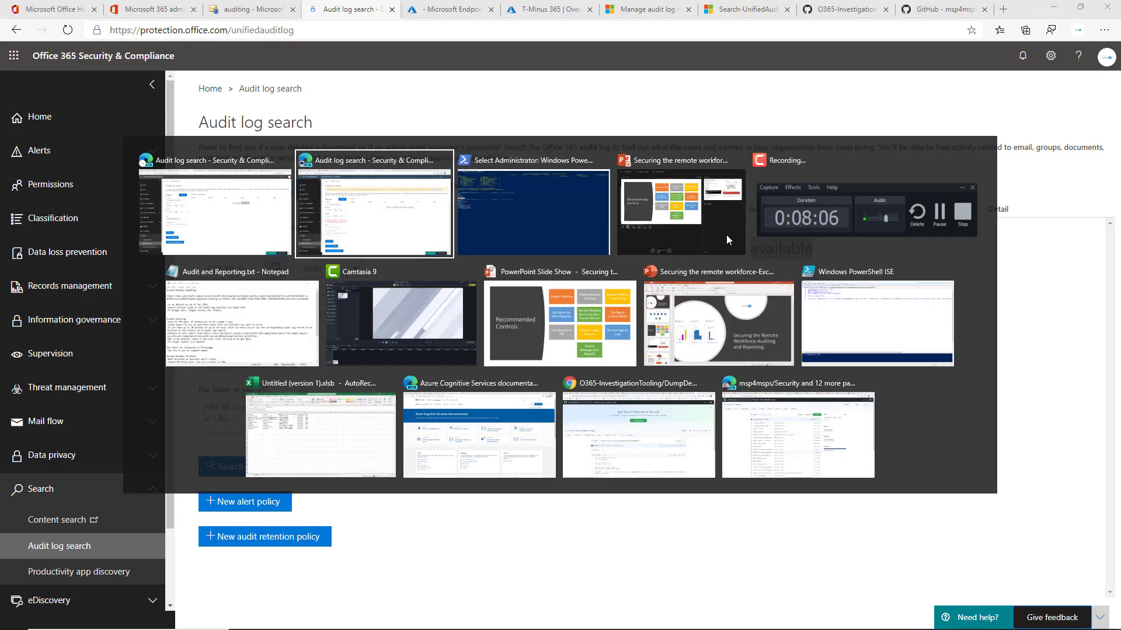
pyautogui.click(558, 216)
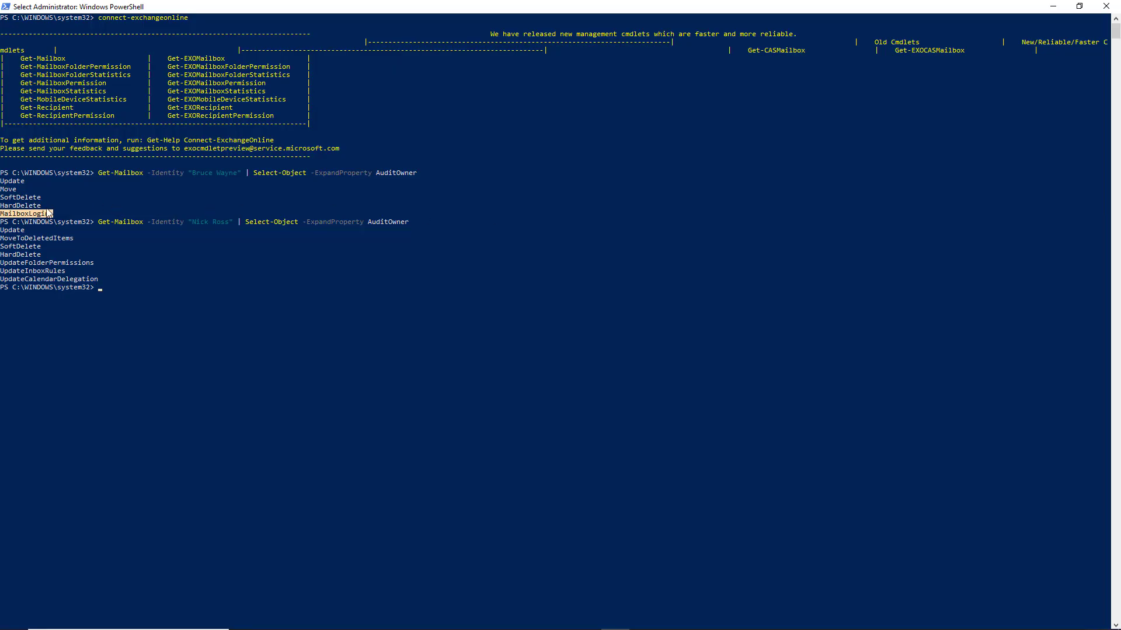
# Paste a Set-Mailbox command with -AuditEnabled $true and AuditOwner, AuditDelegate and AuditAdmin action lists at the prompt.
pyautogui.moveTo(52, 214); pyautogui.dragTo(27, 219)
pyautogui.click(26, 218)
pyautogui.doubleClick(26, 215)
pyautogui.click(27, 215)
pyautogui.doubleClick(26, 215)
pyautogui.click(27, 215)
pyautogui.press('Left')
pyautogui.click(30, 213)
pyautogui.doubleClick(23, 215)
pyautogui.click(23, 216)
pyautogui.doubleClick(14, 212)
pyautogui.click(14, 213)
pyautogui.write('Set-Mailbox -Identity $Mailbox -AuditEnabled $true -AuditOwner MailboxLogin, HardDelete, SoftDelete, Update, Move -AuditDelegate SendOnBehalf, MoveToDeletedItems, Move -AuditAdmin Copy, MessageBind')
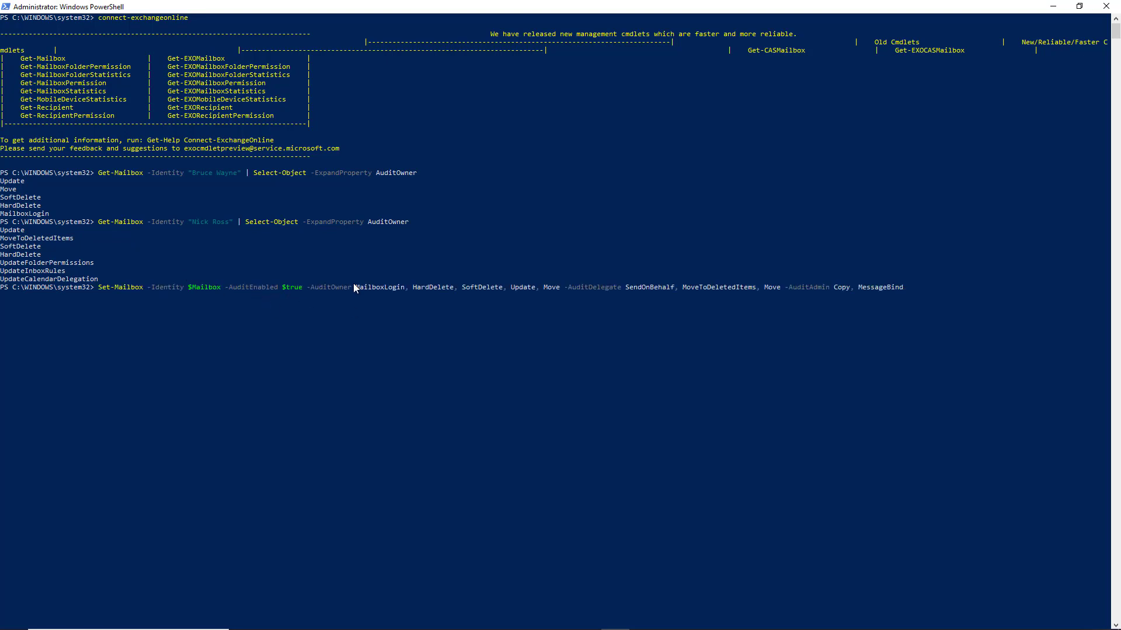
# Highlight the MailboxLogin, HardDelete, SoftDelete and Update actions in the pasted command.
pyautogui.moveTo(418, 287); pyautogui.dragTo(517, 287)
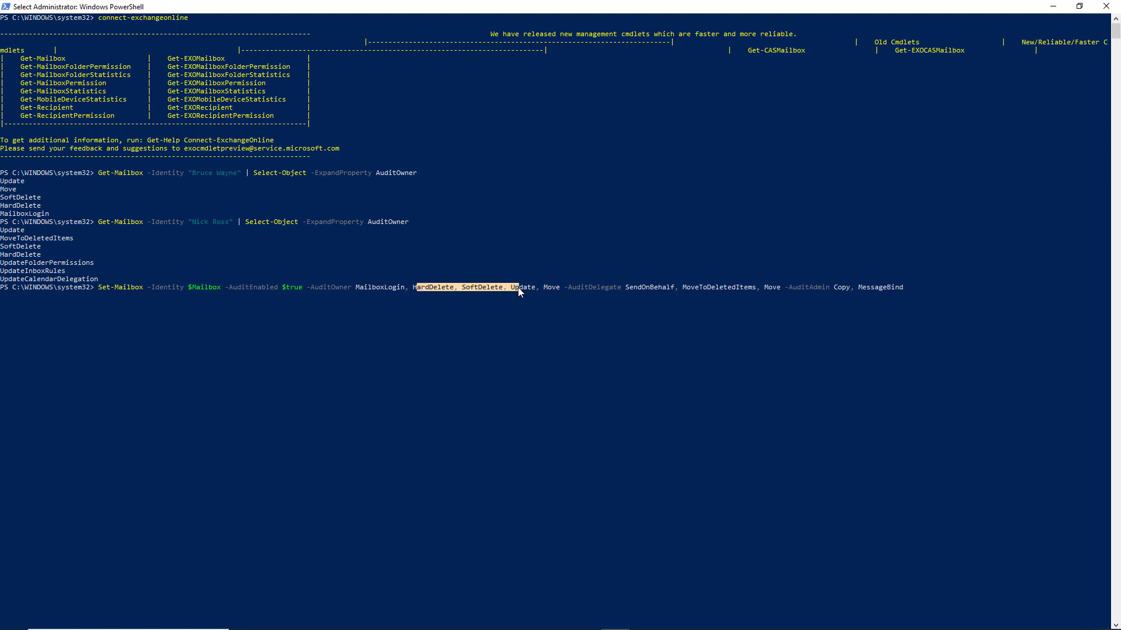
pyautogui.doubleClick(517, 287)
pyautogui.moveTo(359, 287); pyautogui.dragTo(387, 290)
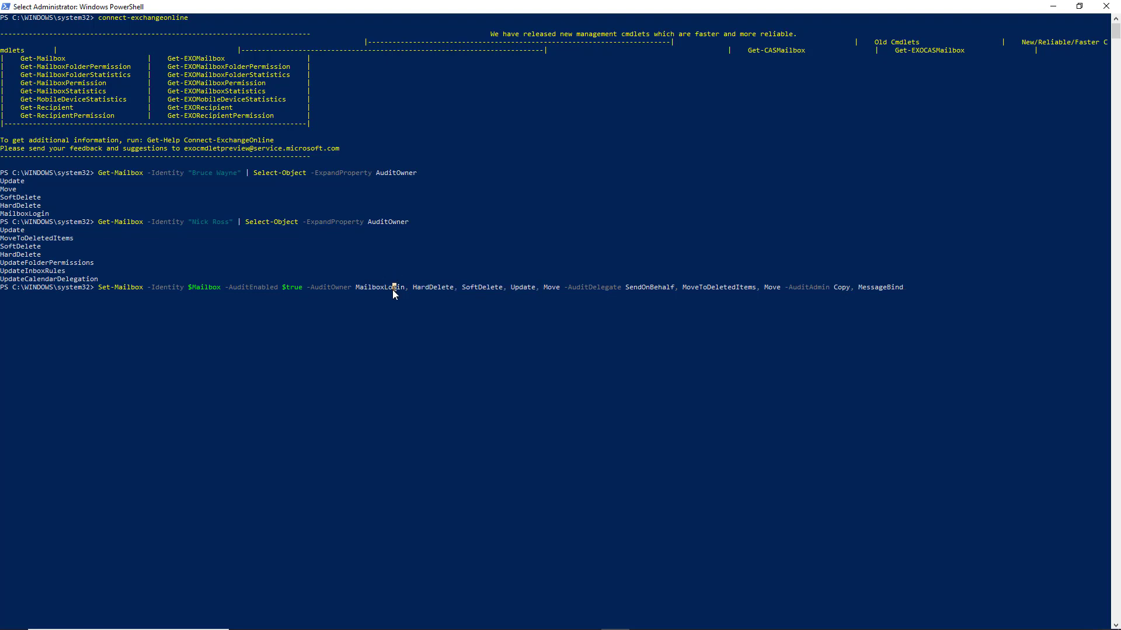
pyautogui.doubleClick(395, 287)
# Revisit the GitHub Security repository script list and switch to the Recommended Controls slide show.
pyautogui.hotkey('alt', 'Tab')
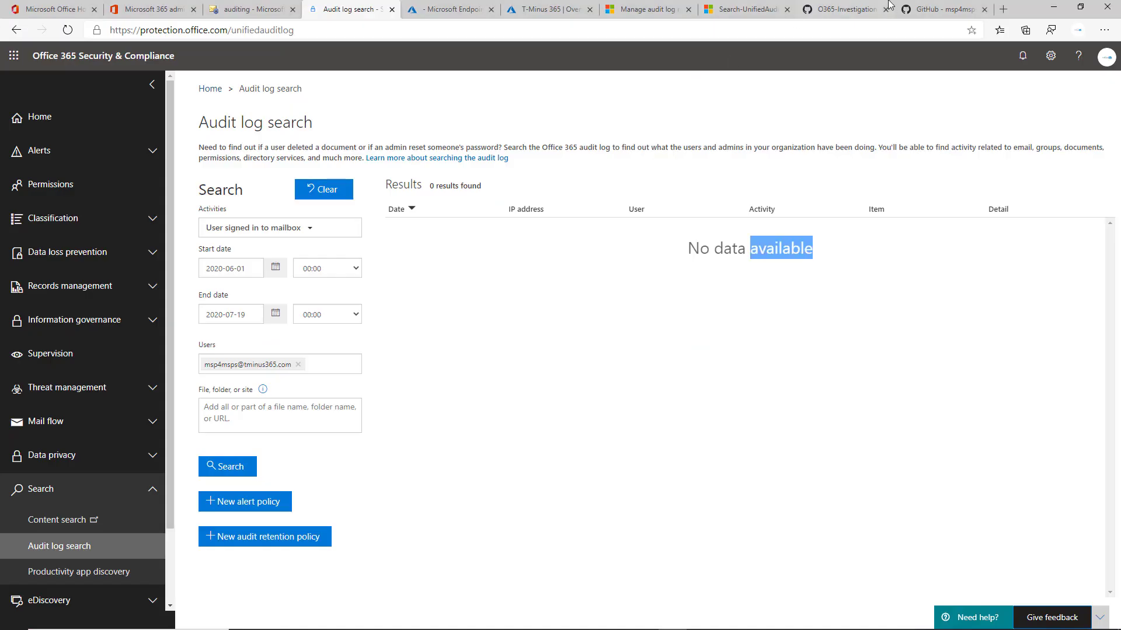
pyautogui.click(938, 8)
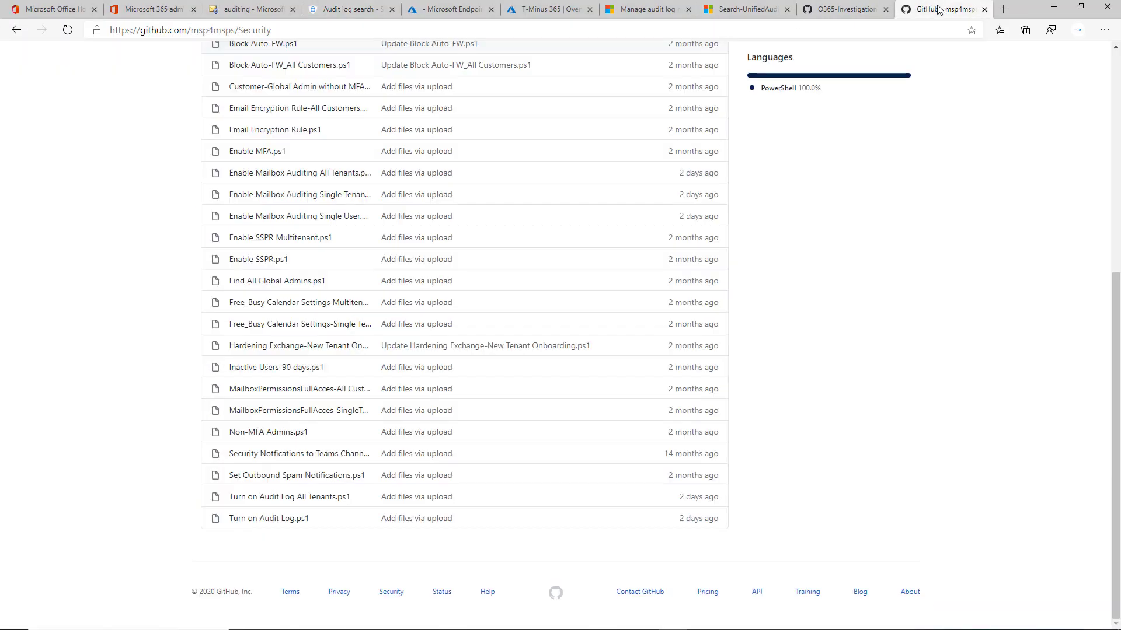
pyautogui.scroll(2, 483, 216)
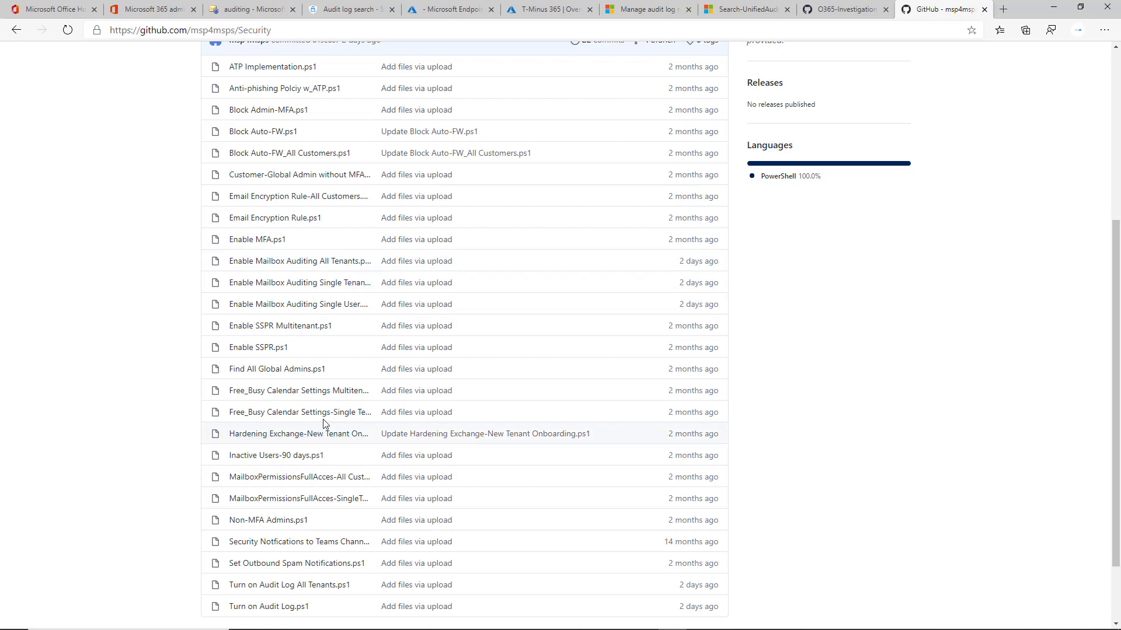
pyautogui.hotkey('alt', 'Tab')
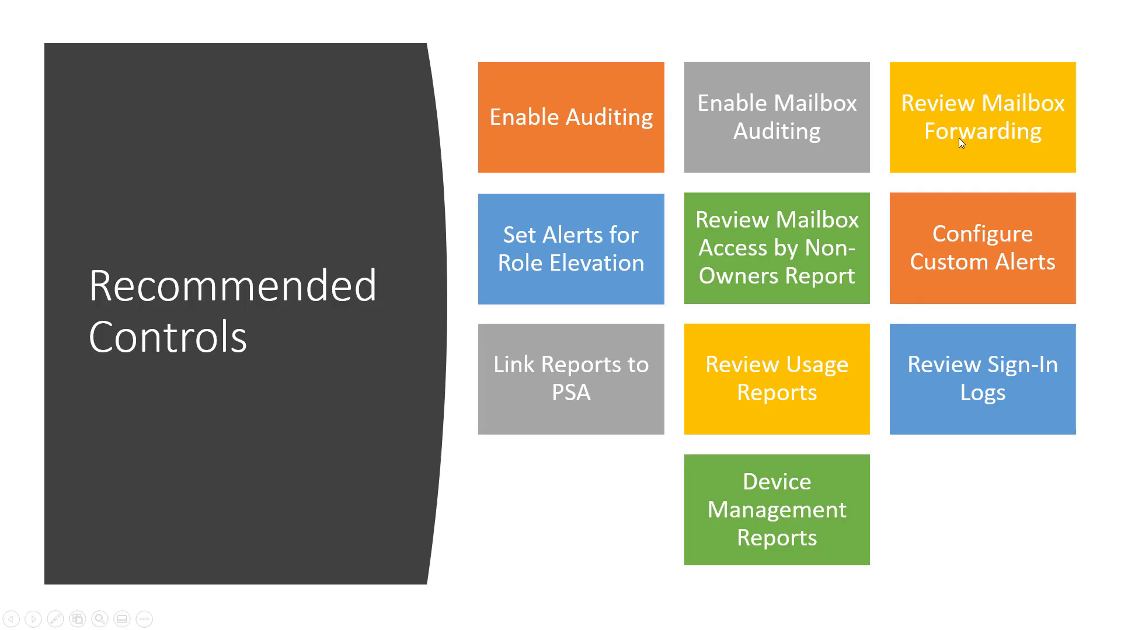
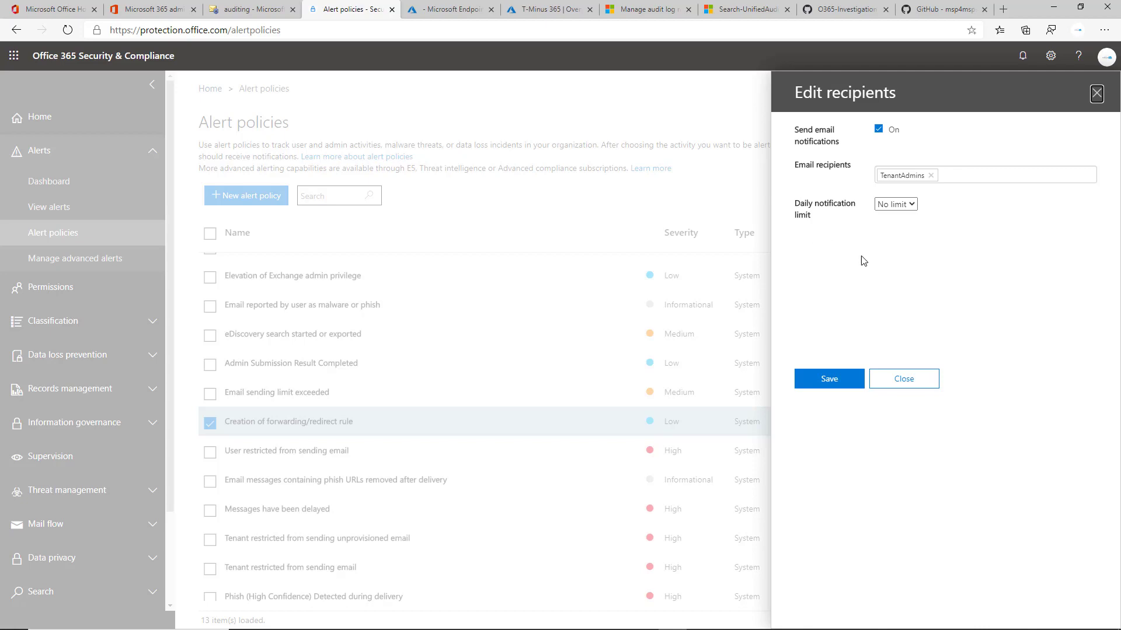
# Open the Default remote domain under mail flow, clear Allow automatic forwarding, and close the dialog without saving.
pyautogui.click(280, 6)
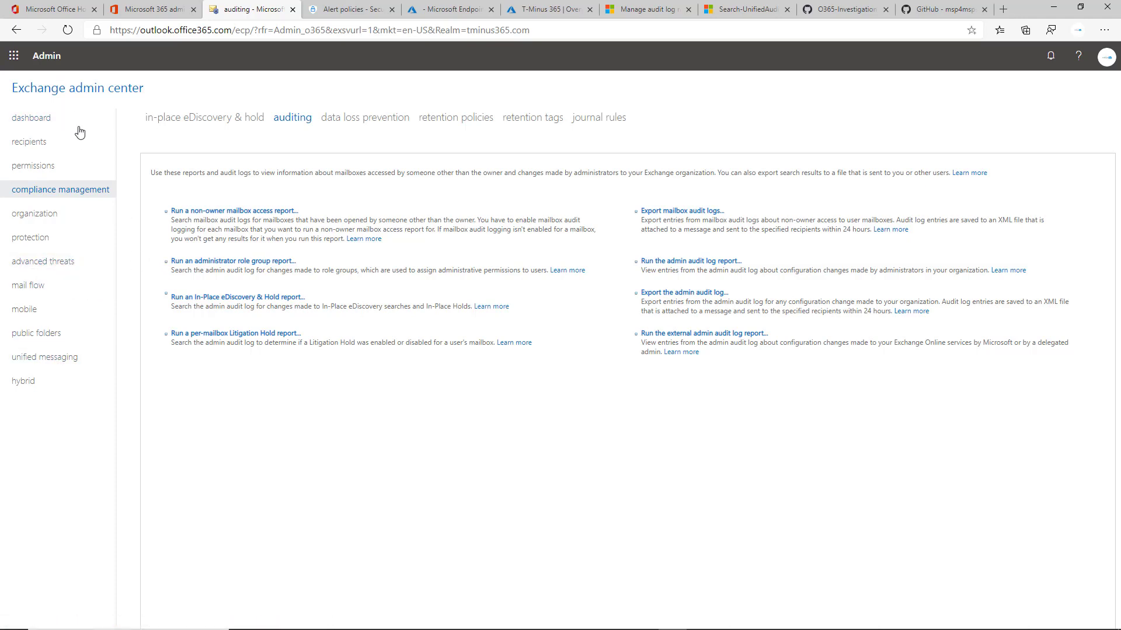
pyautogui.click(59, 126)
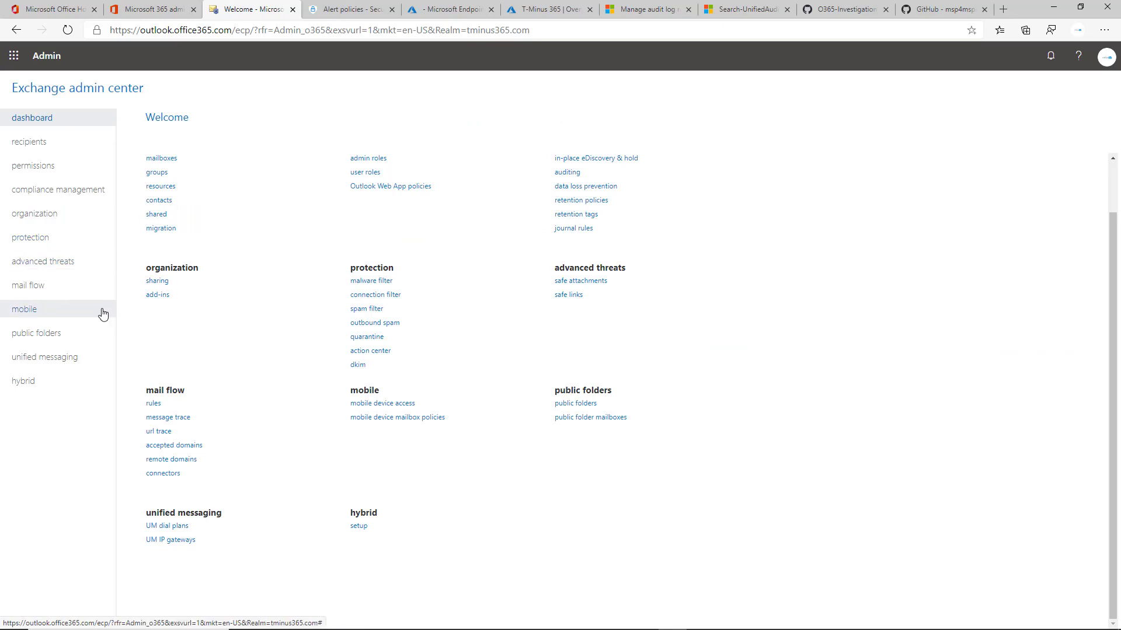
pyautogui.click(75, 287)
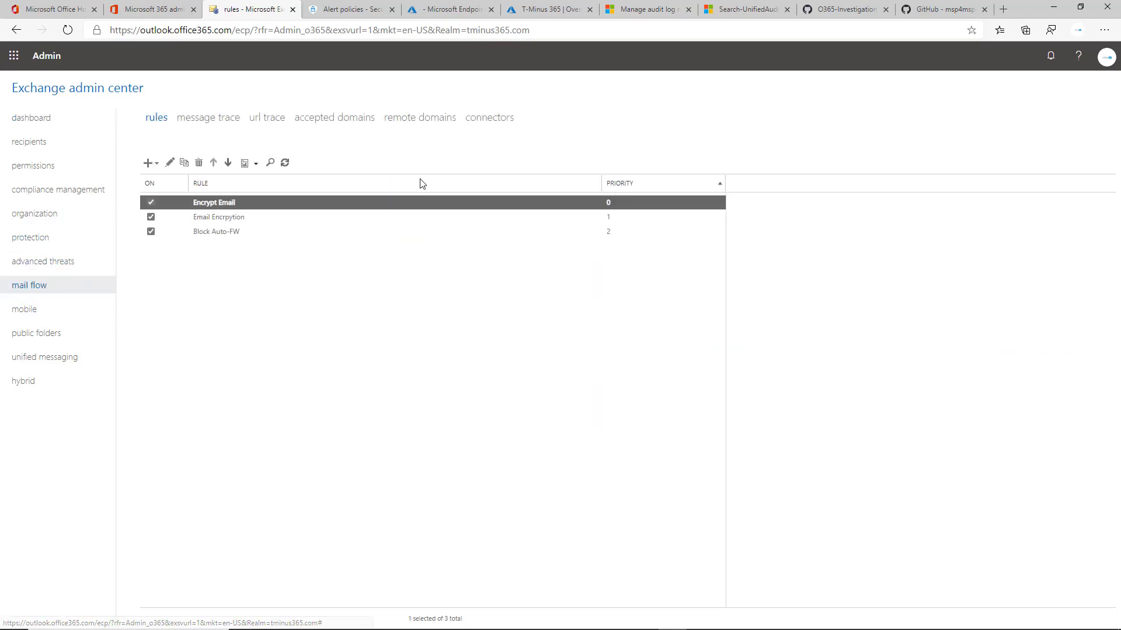
pyautogui.click(427, 119)
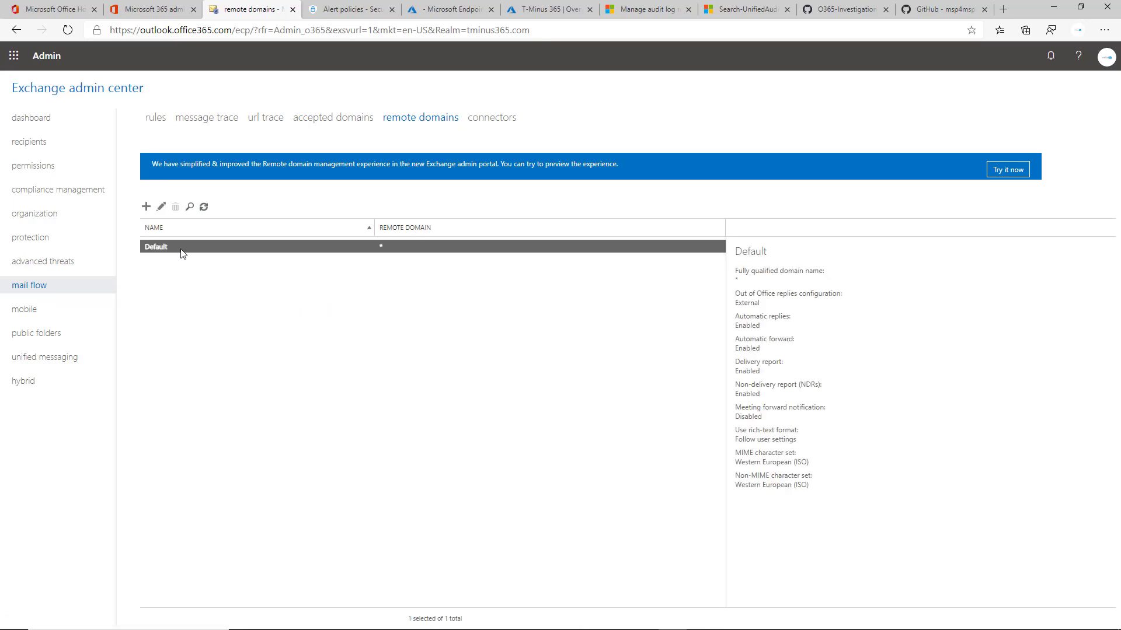
pyautogui.doubleClick(183, 253)
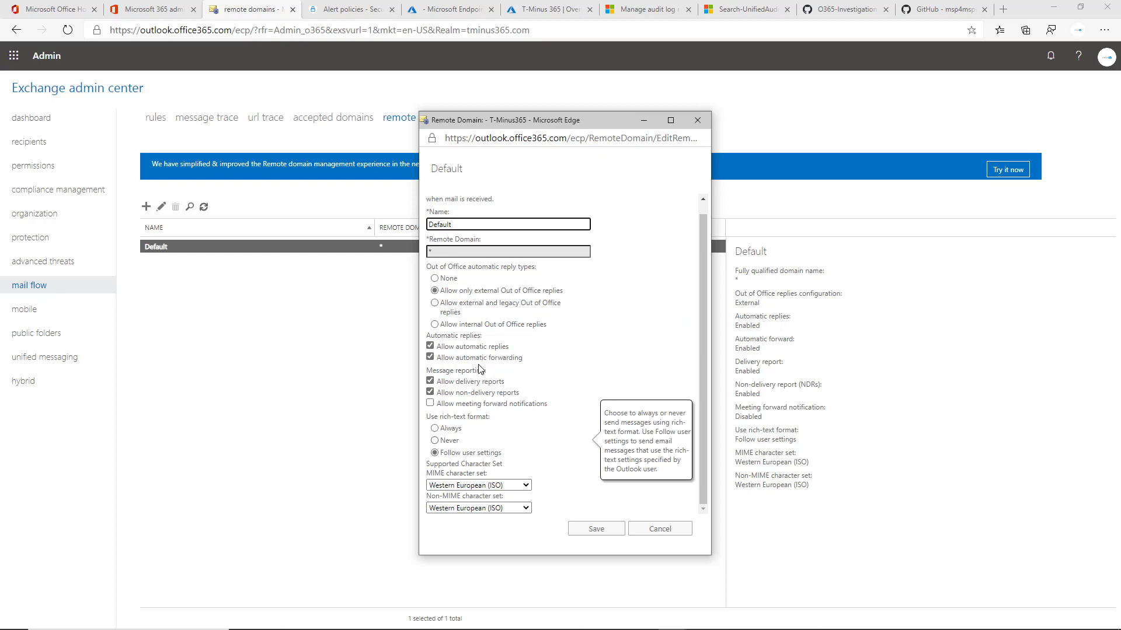
pyautogui.click(455, 359)
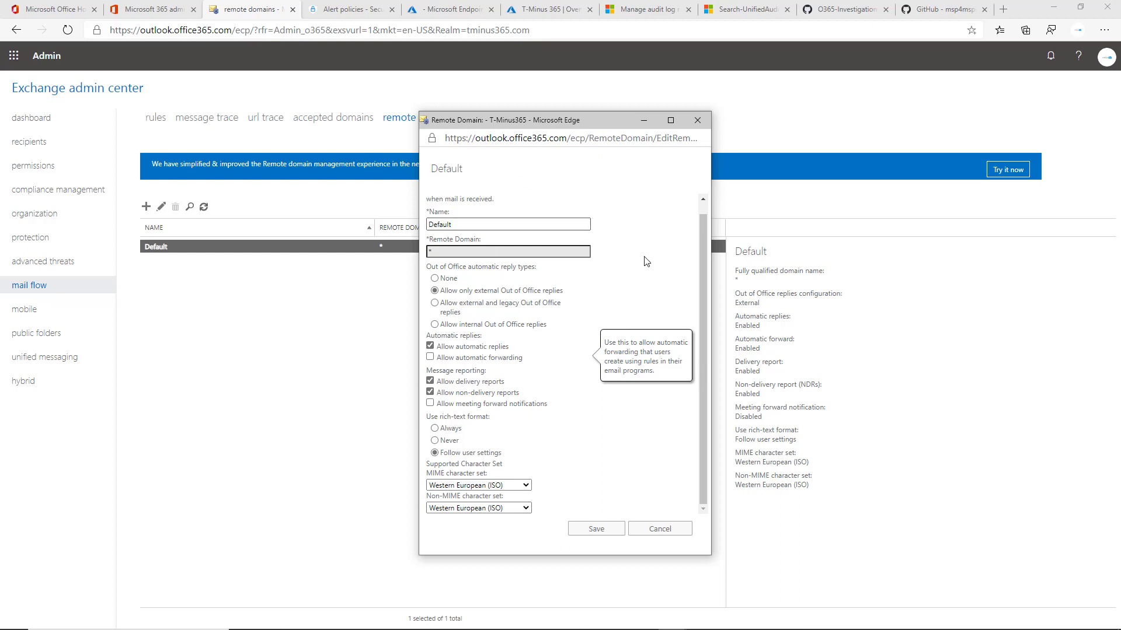
pyautogui.click(697, 121)
pyautogui.click(620, 201)
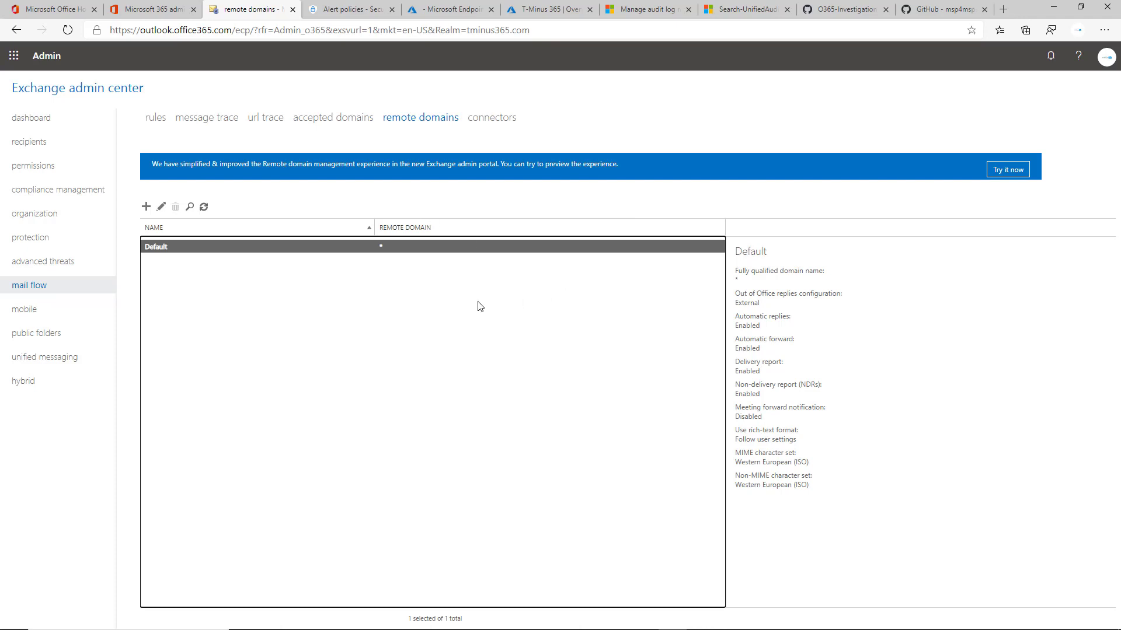
# Switch to the Alert policies tab and close the forwarding/redirect rule's Edit recipients panel.
pyautogui.click(351, 10)
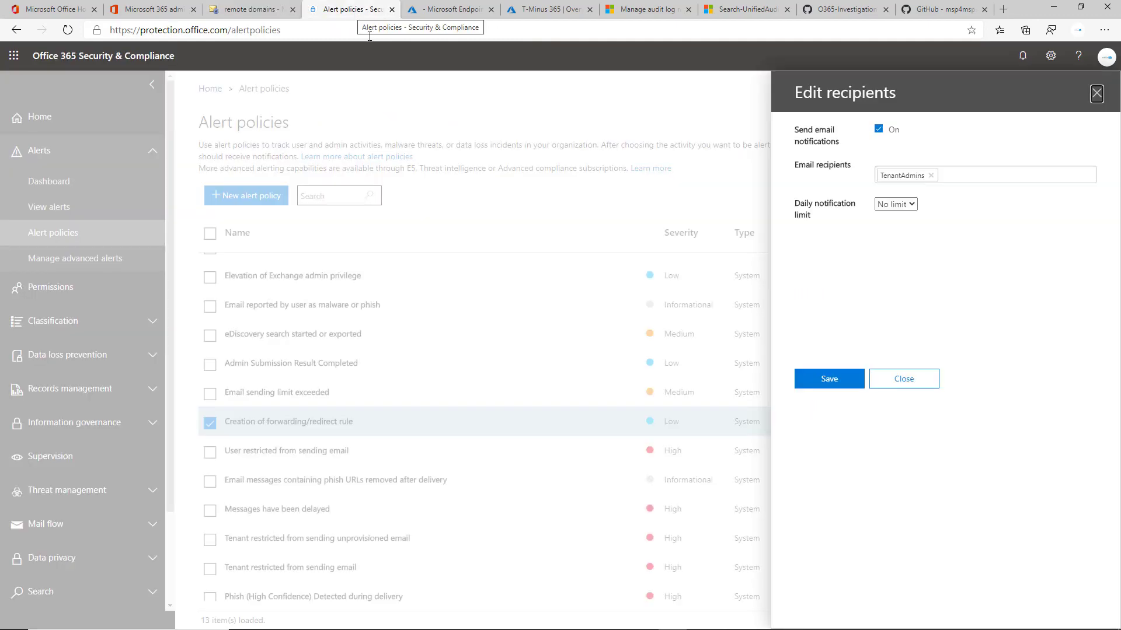
pyautogui.click(902, 380)
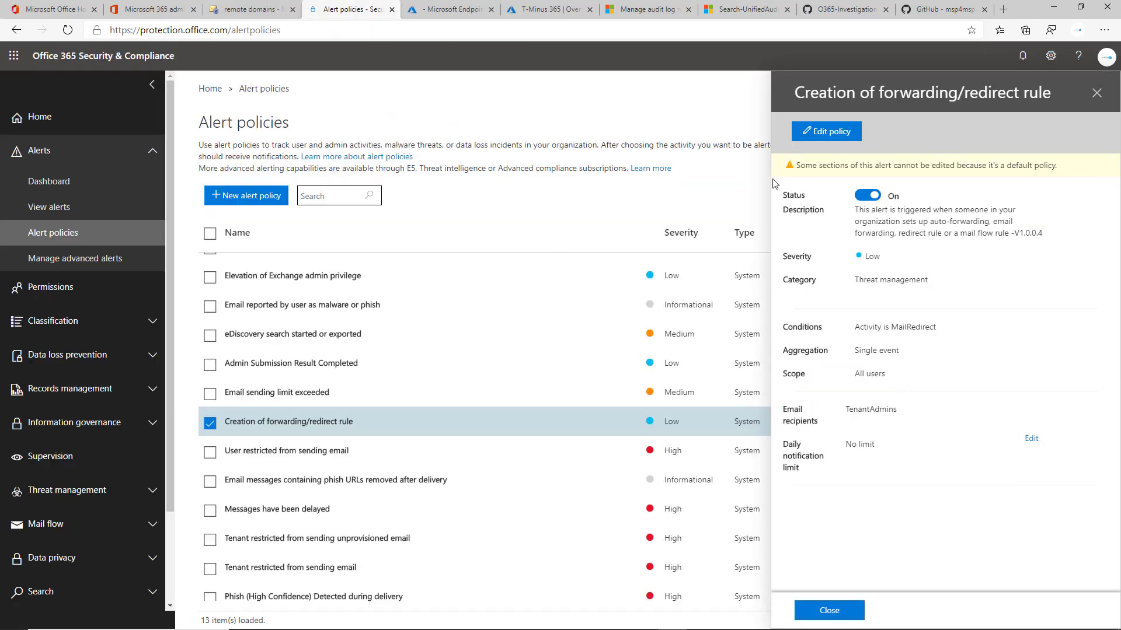
# Switch to the Recommended Controls slide show and back to the Alert policies window.
pyautogui.hotkey('alt', 'Tab')
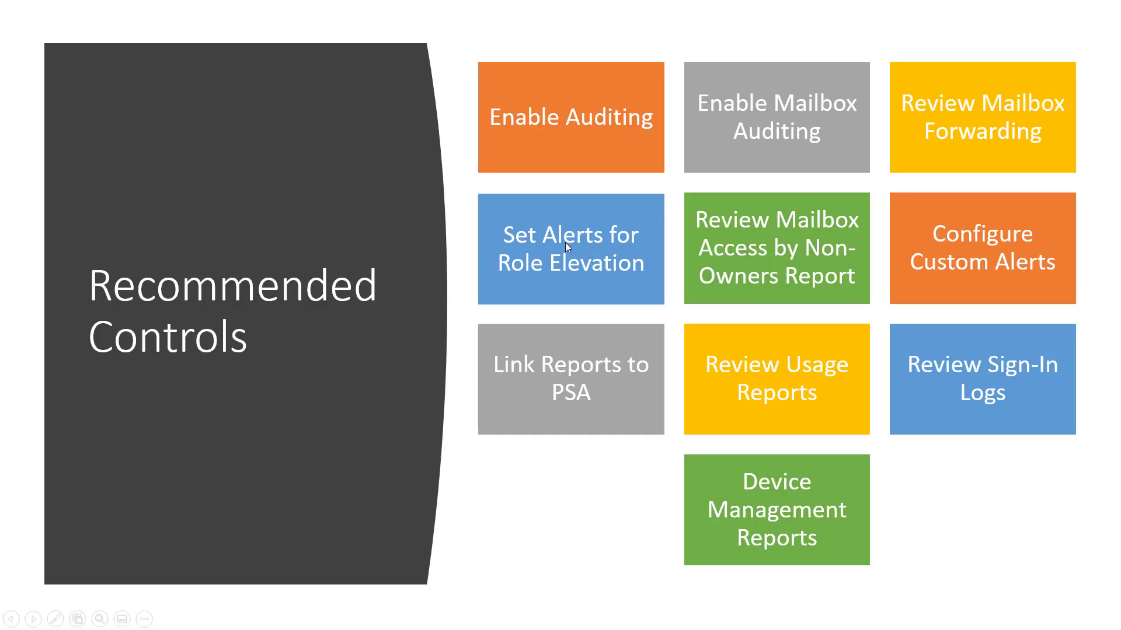
pyautogui.hotkey('alt', 'Tab')
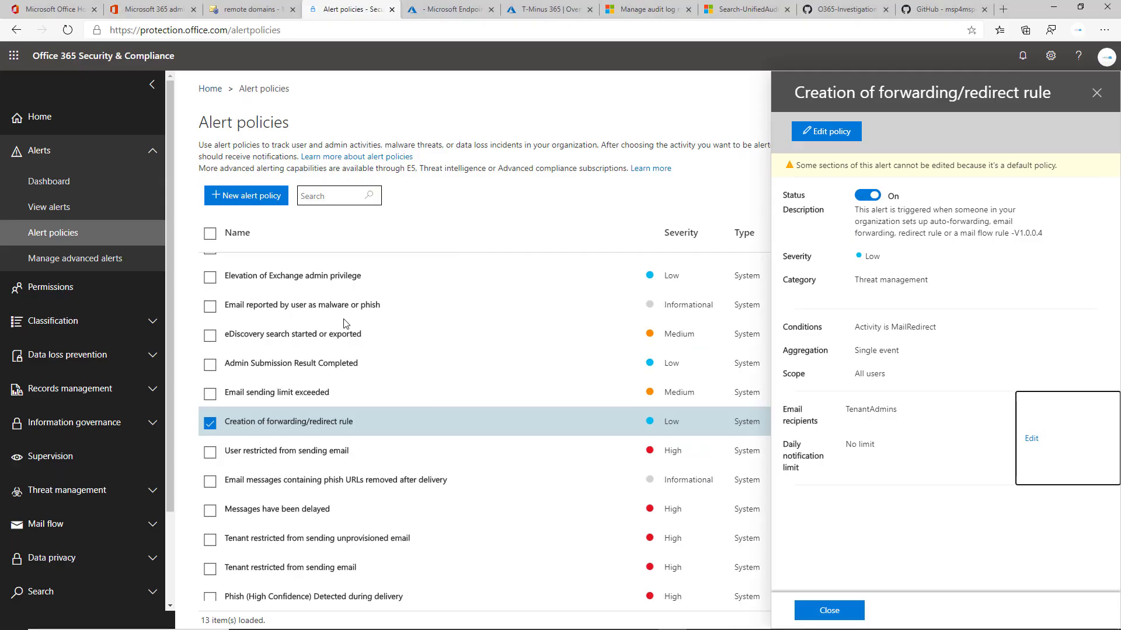
pyautogui.click(328, 302)
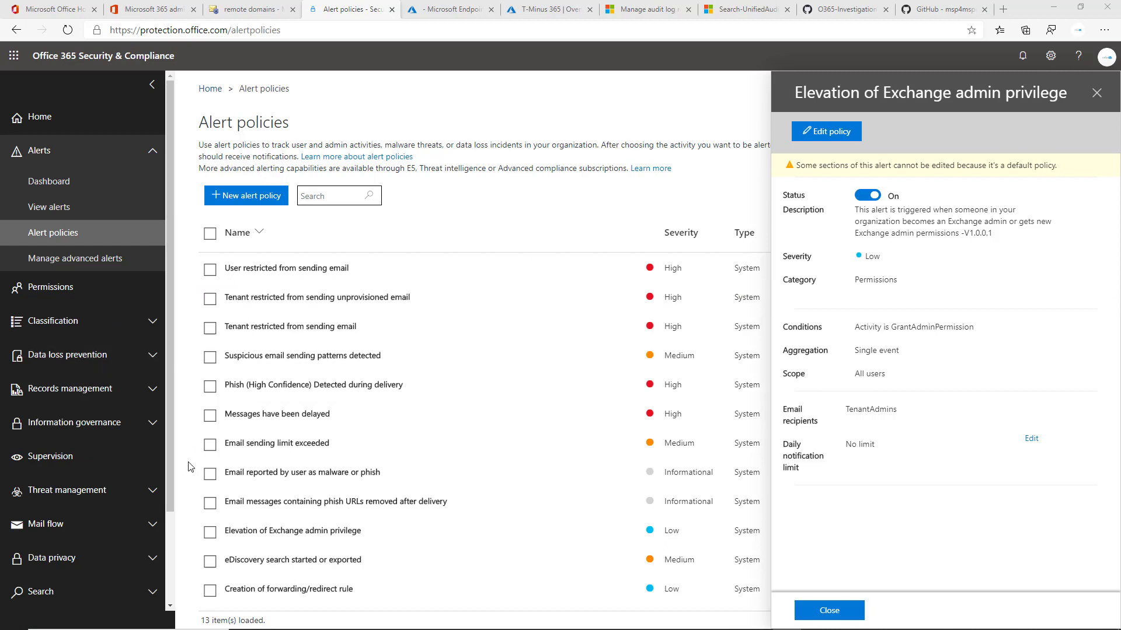
# Open Audit log search, start a new alert policy there and set its alert type to Elevation of privilege.
pyautogui.click(129, 554)
pyautogui.scroll(-3, 129, 543)
pyautogui.click(131, 480)
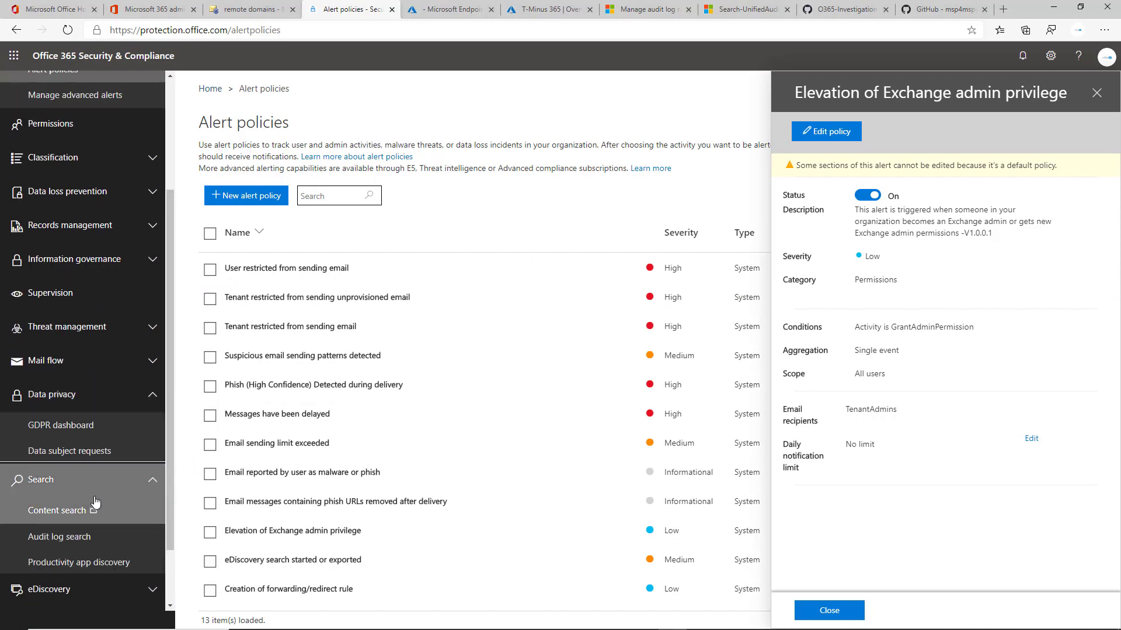
pyautogui.click(154, 552)
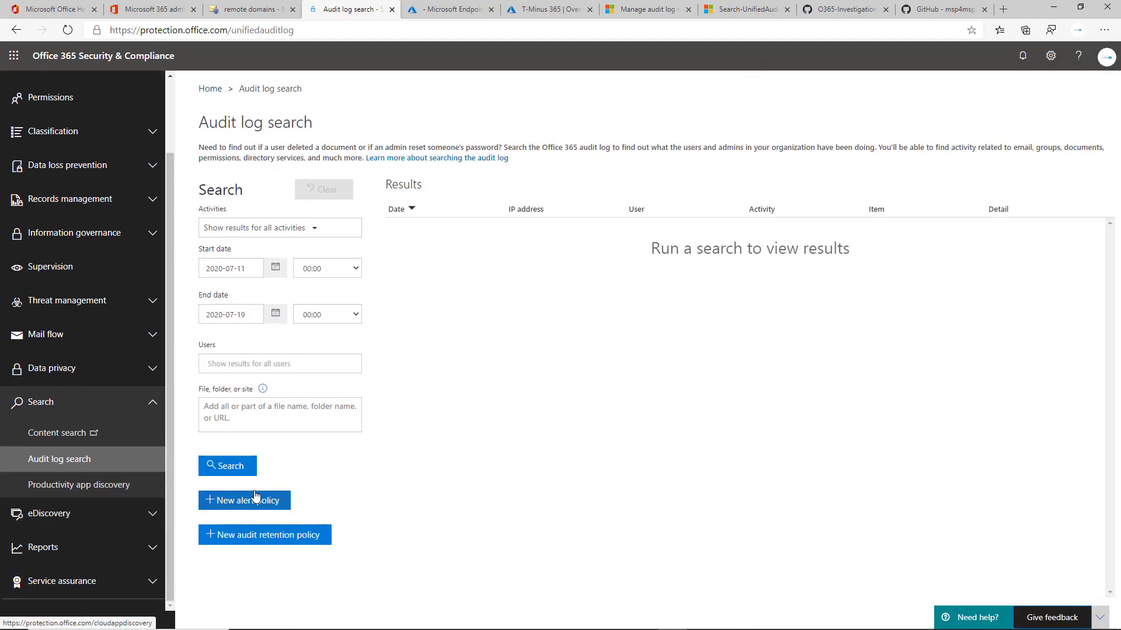
pyautogui.click(255, 496)
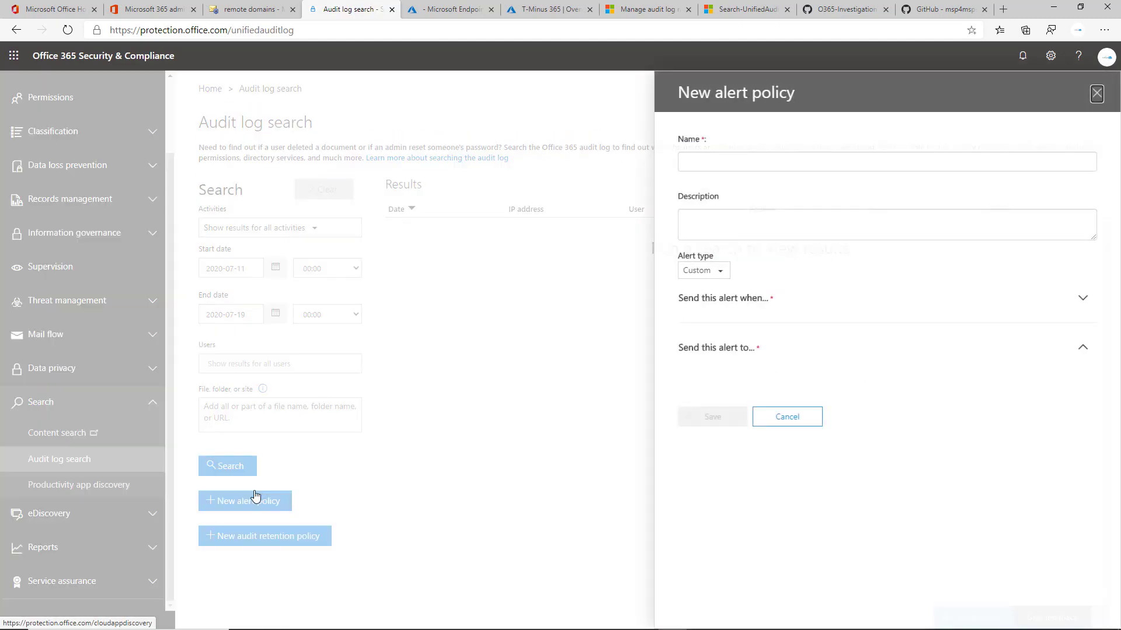
pyautogui.click(703, 270)
pyautogui.click(723, 310)
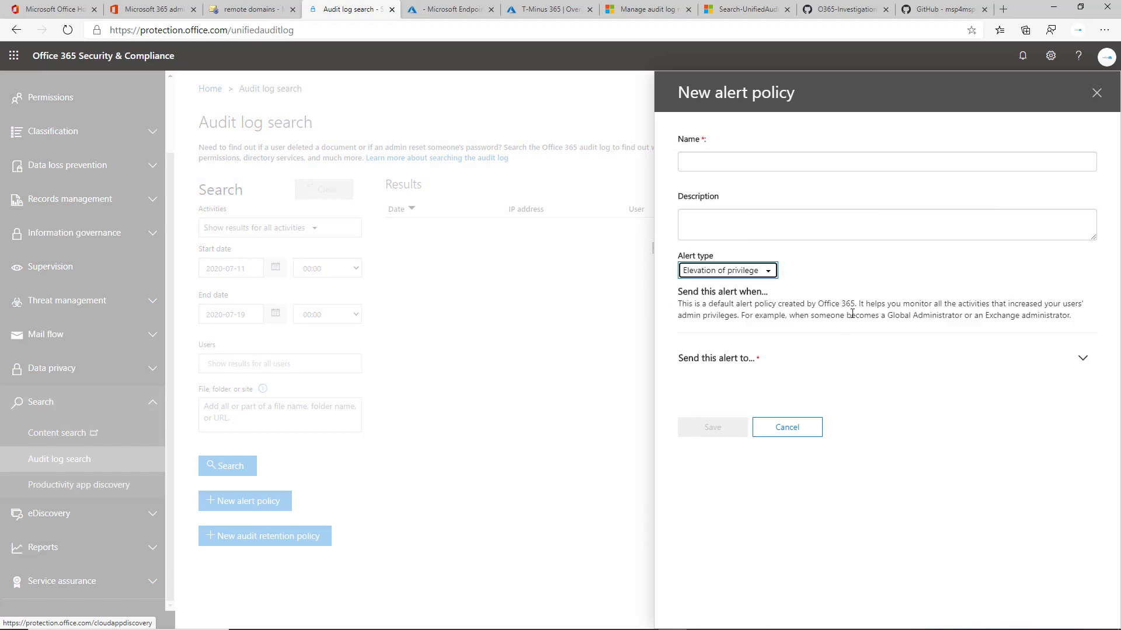
# Expand the alert's recipients section and highlight the Elevation of privilege description text.
pyautogui.click(1081, 357)
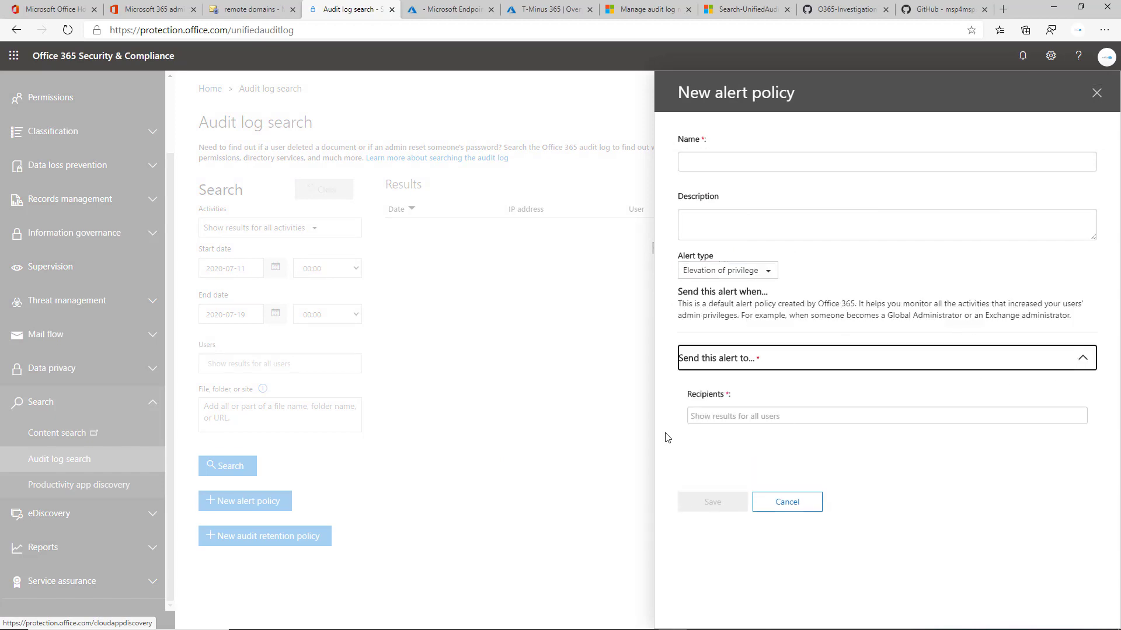
pyautogui.click(760, 386)
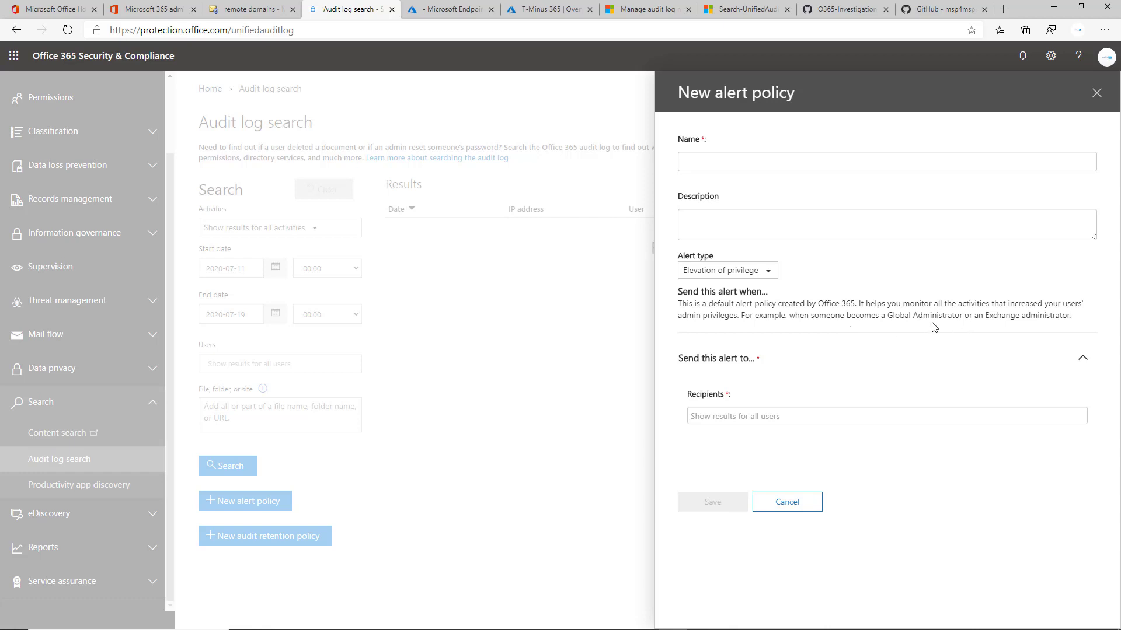
pyautogui.moveTo(825, 304); pyautogui.dragTo(923, 318)
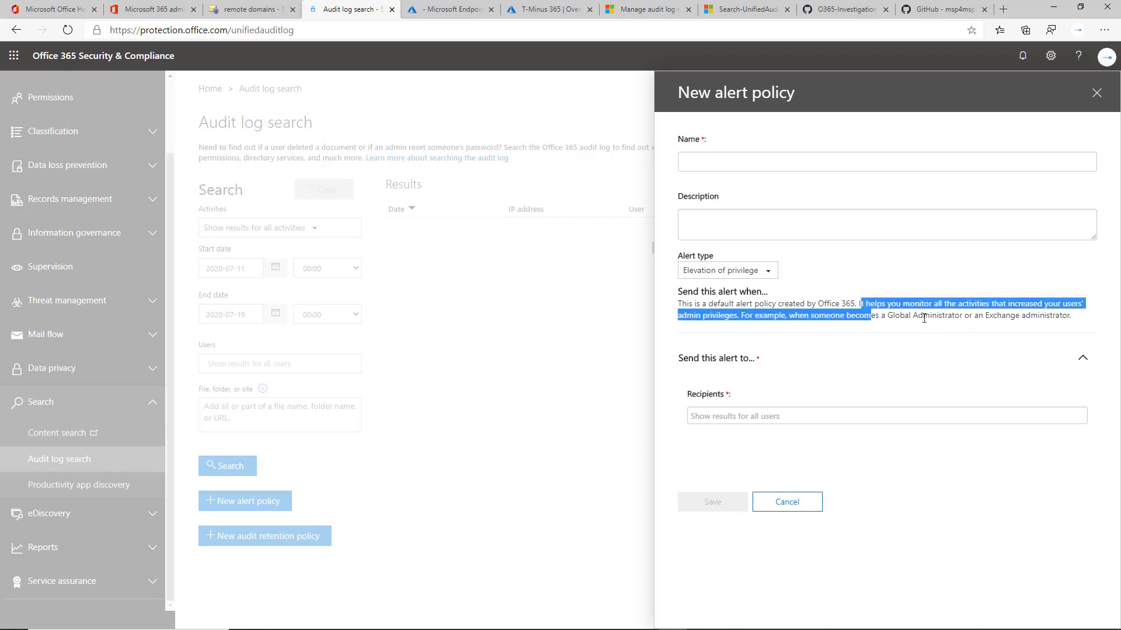
pyautogui.tripleClick(922, 318)
pyautogui.click(929, 349)
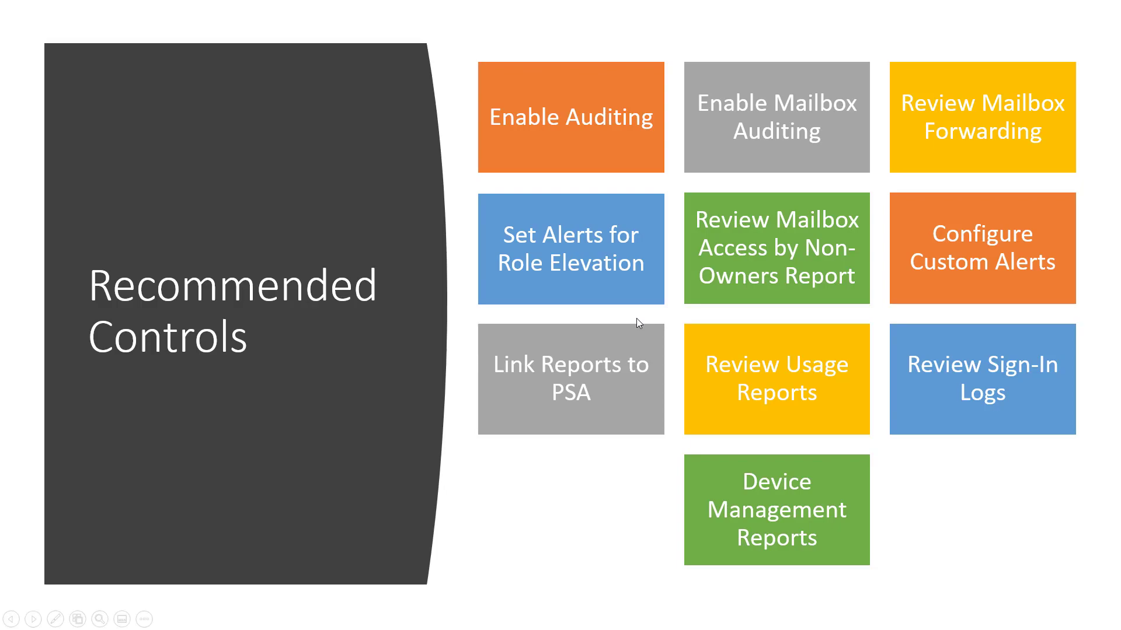
# Revisit the slide show, the GitHub script list and the Exchange admin center tab.
pyautogui.hotkey('alt', 'Tab')
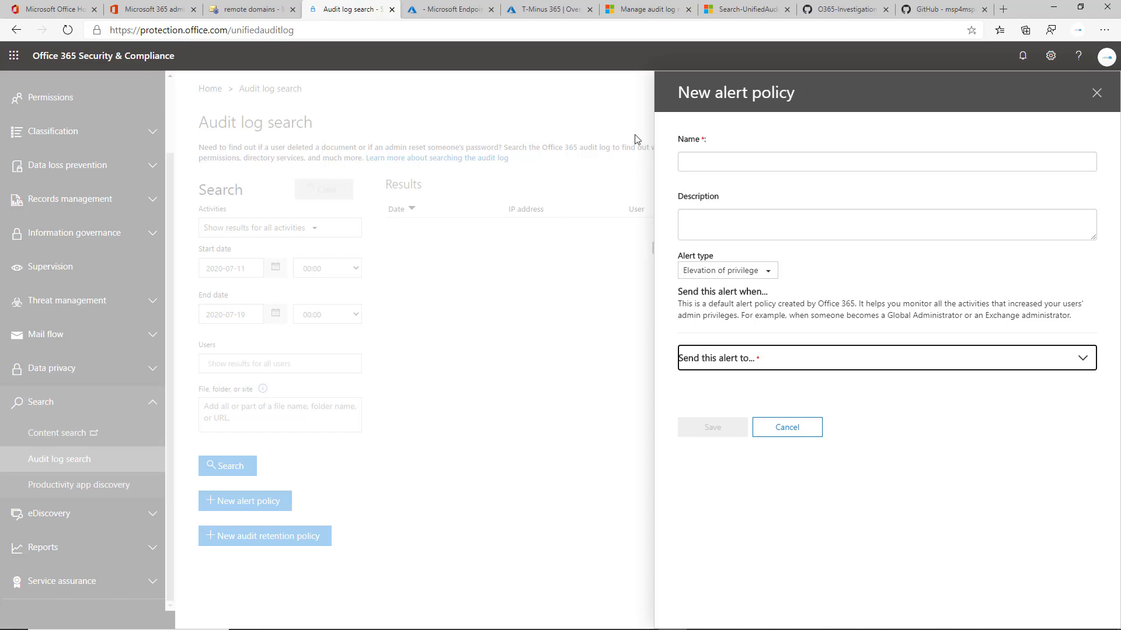
pyautogui.click(923, 13)
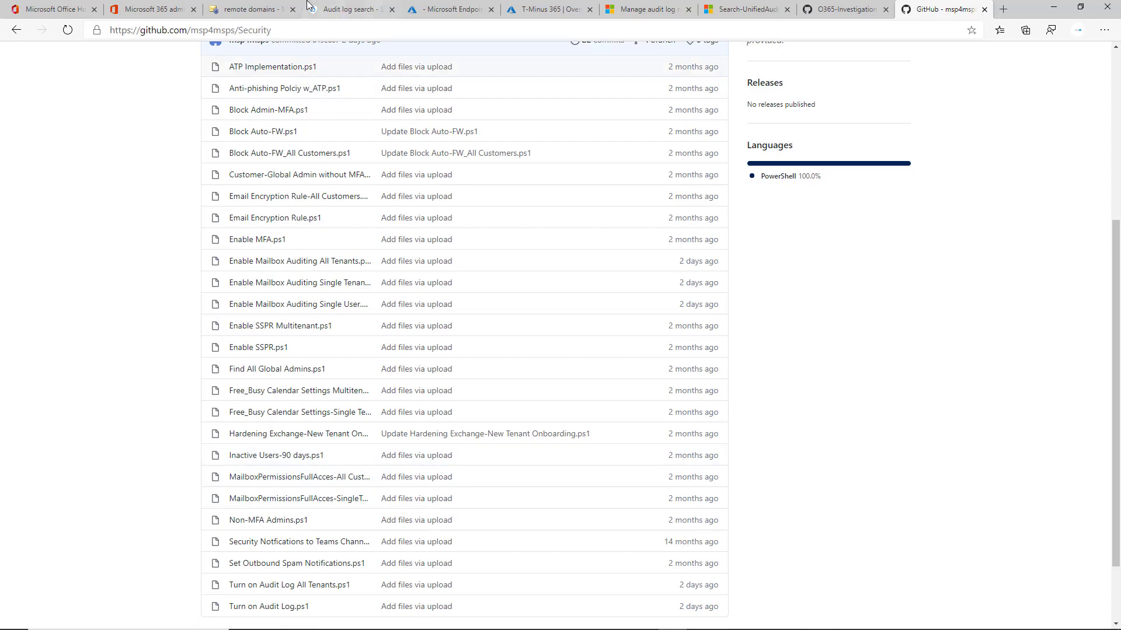
pyautogui.click(256, 9)
pyautogui.click(341, 7)
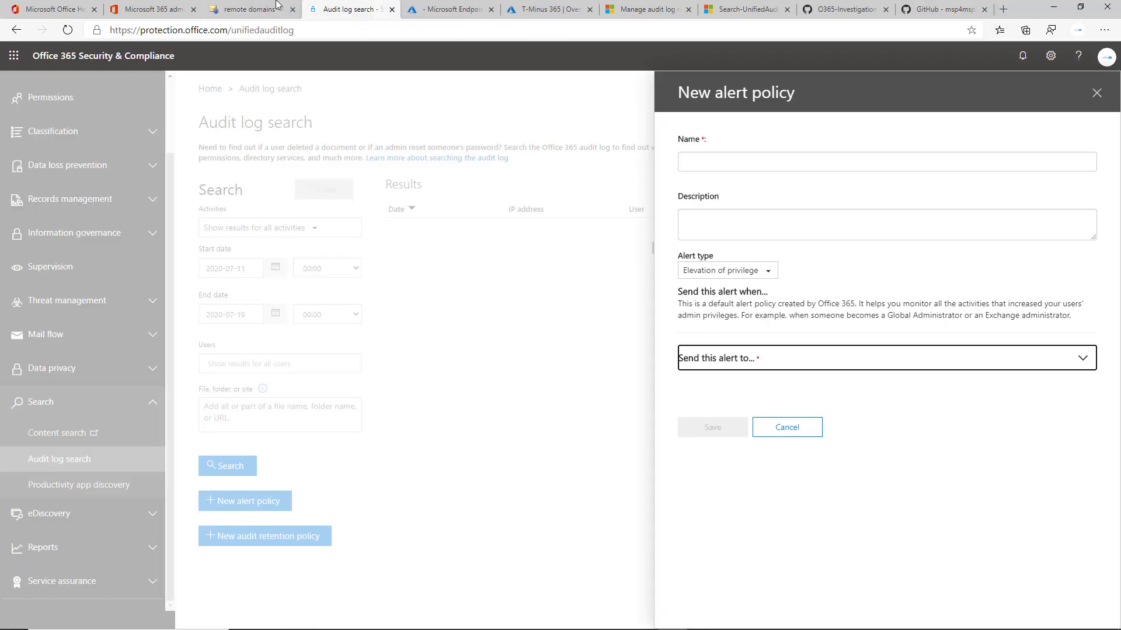
pyautogui.click(280, 9)
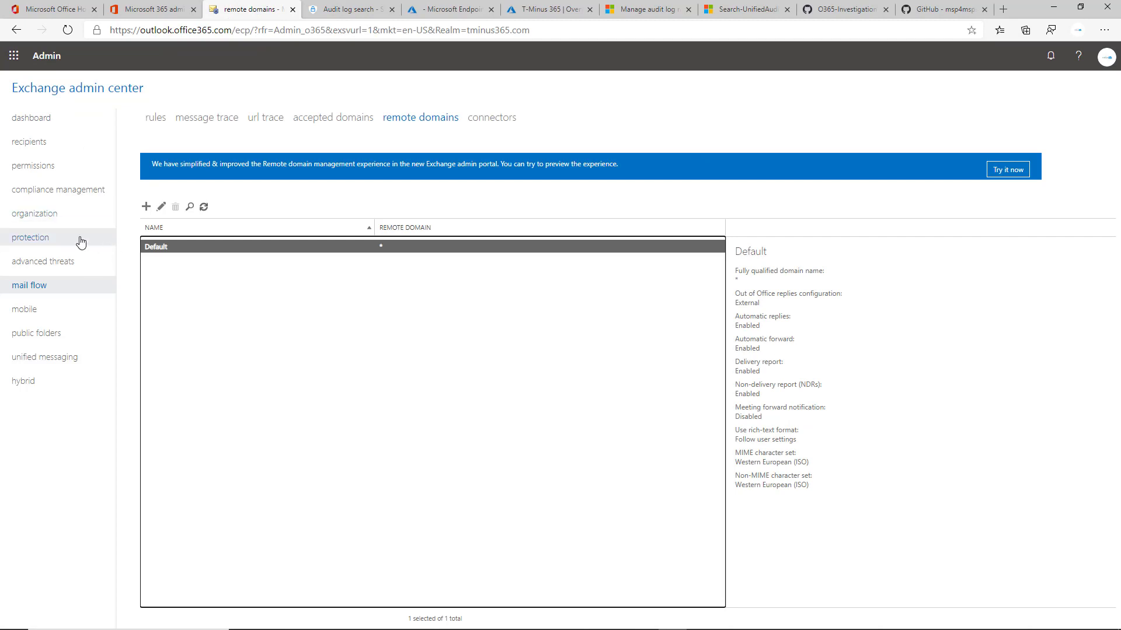
# Open the non-owner mailbox access report search from compliance management auditing and close it.
pyautogui.click(90, 198)
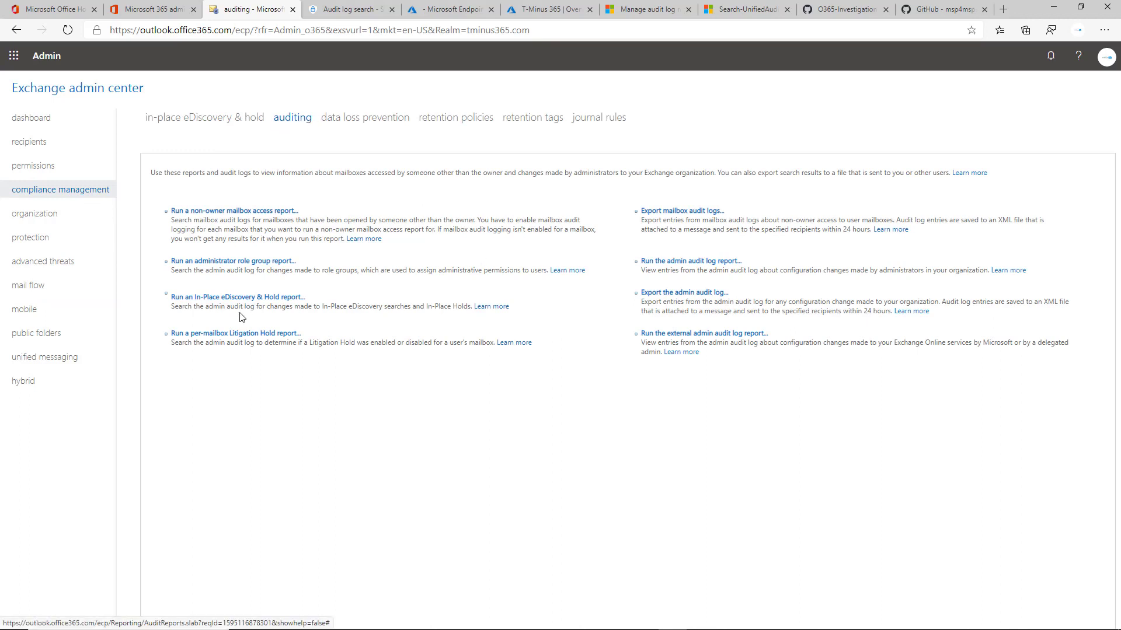
pyautogui.click(256, 212)
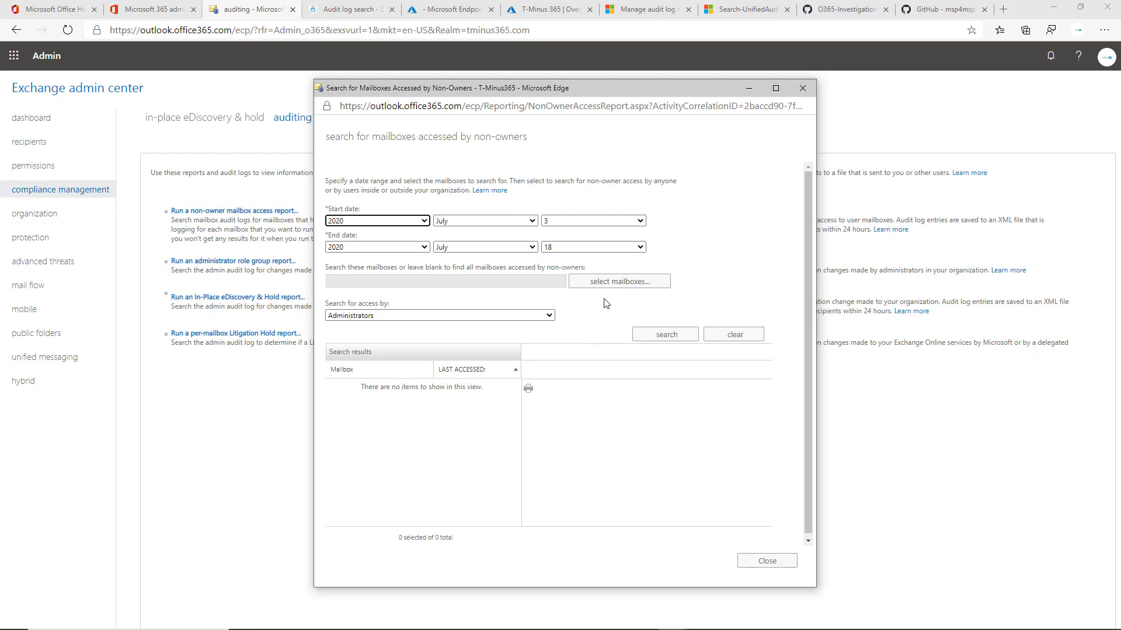
pyautogui.click(814, 91)
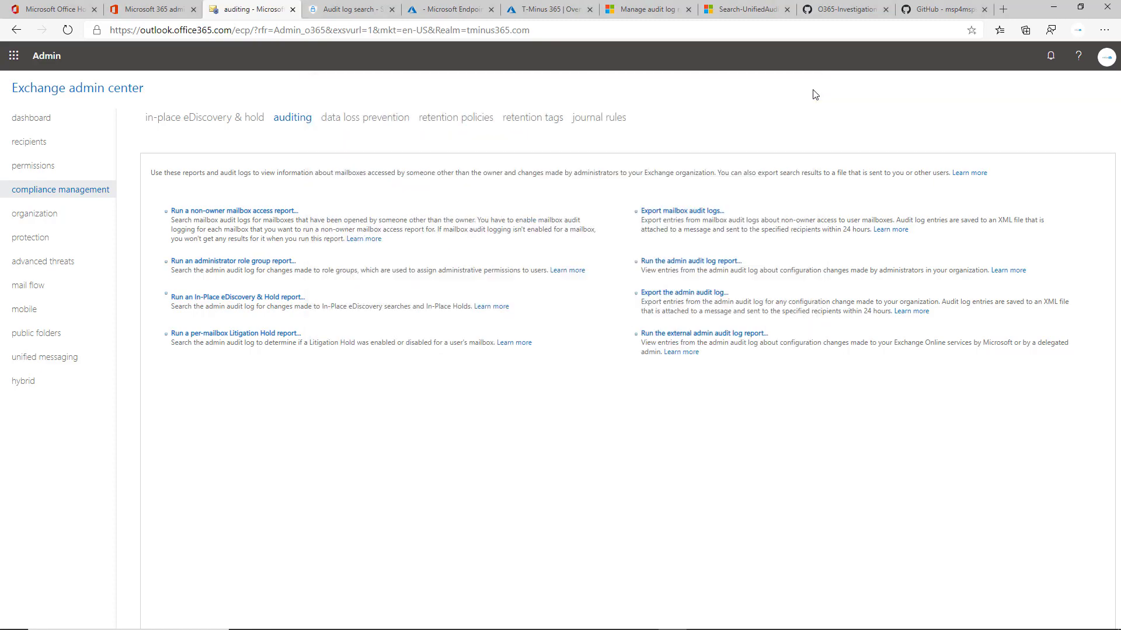
# Return to the Audit log search tab and cancel the unfinished new alert policy.
pyautogui.hotkey('alt', 'Tab')
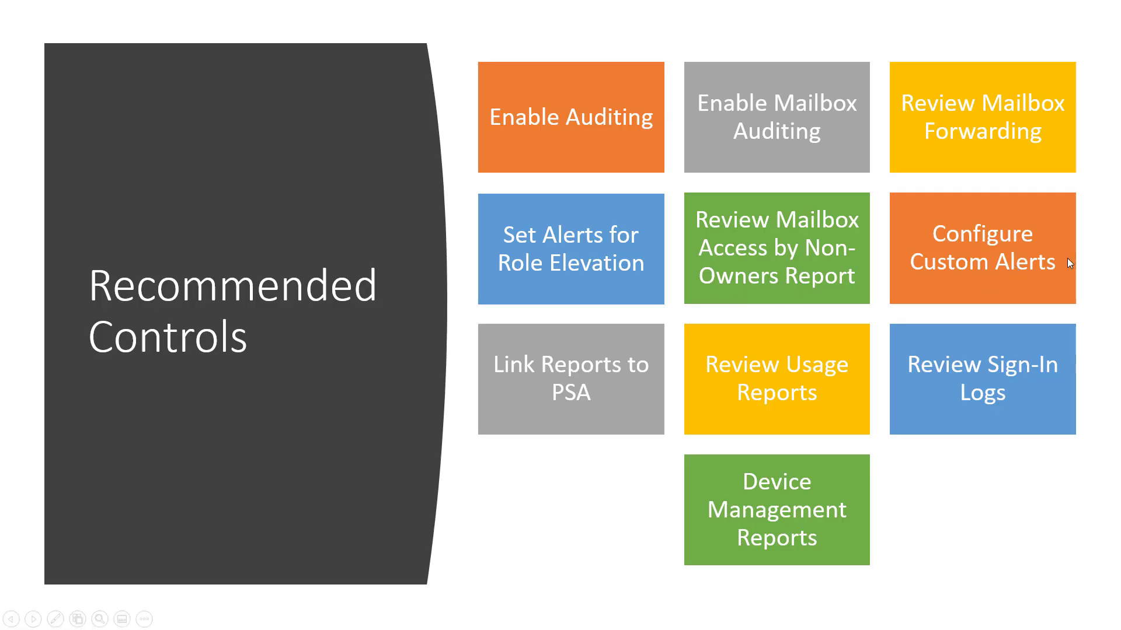
pyautogui.hotkey('alt', 'Tab')
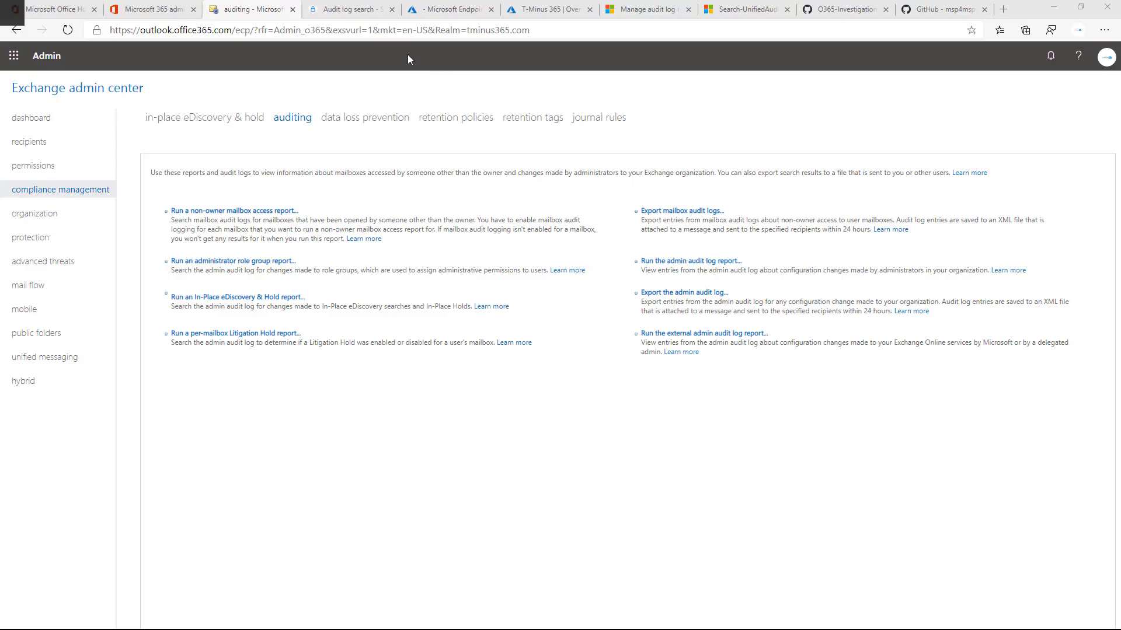
pyautogui.click(461, 4)
pyautogui.click(383, 8)
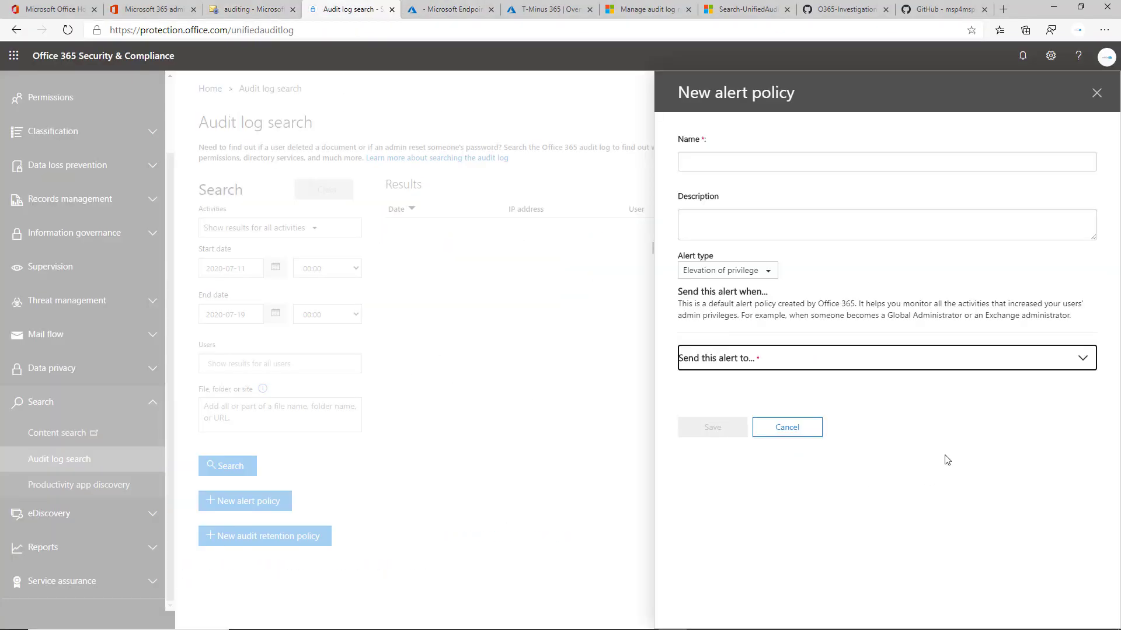
pyautogui.click(785, 426)
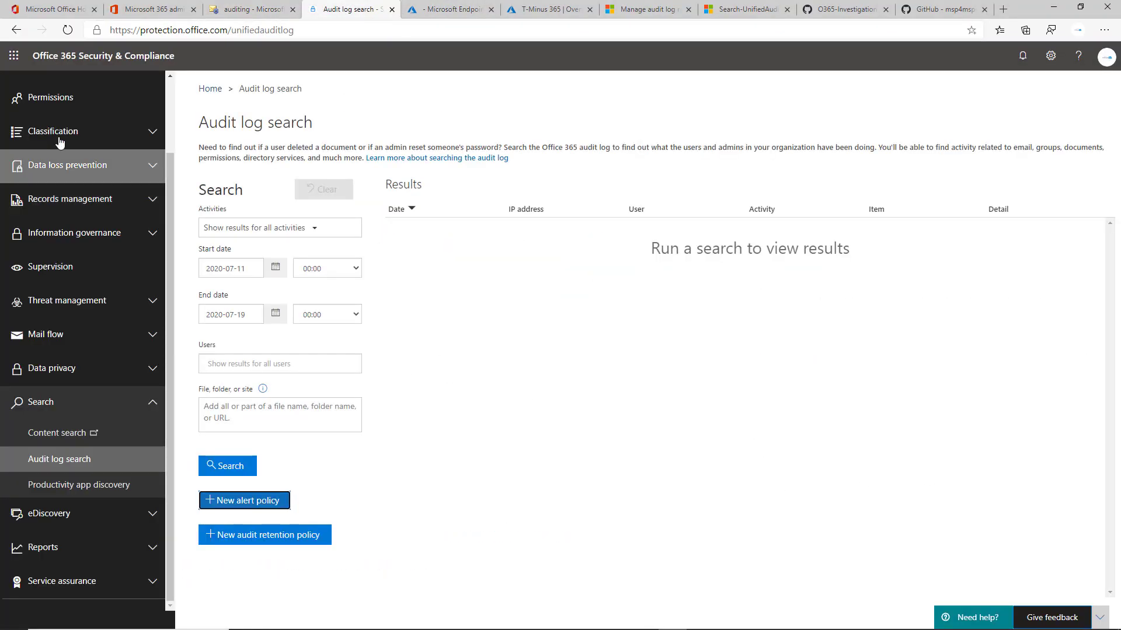
# Go to Alert policies and start a new alert policy named Test.
pyautogui.click(117, 145)
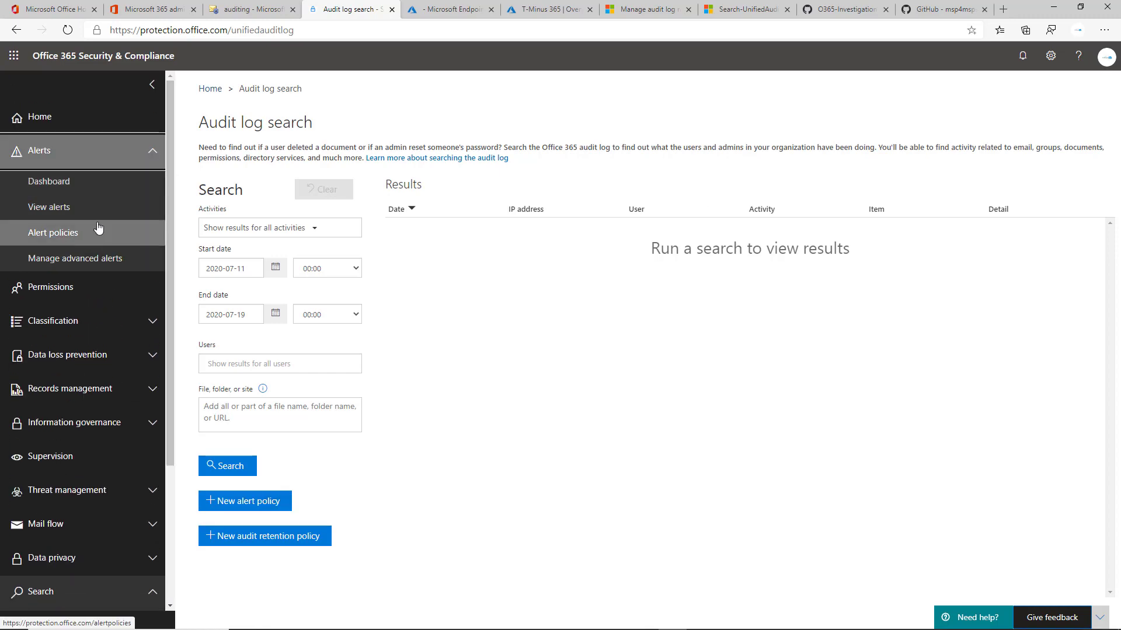
pyautogui.click(117, 232)
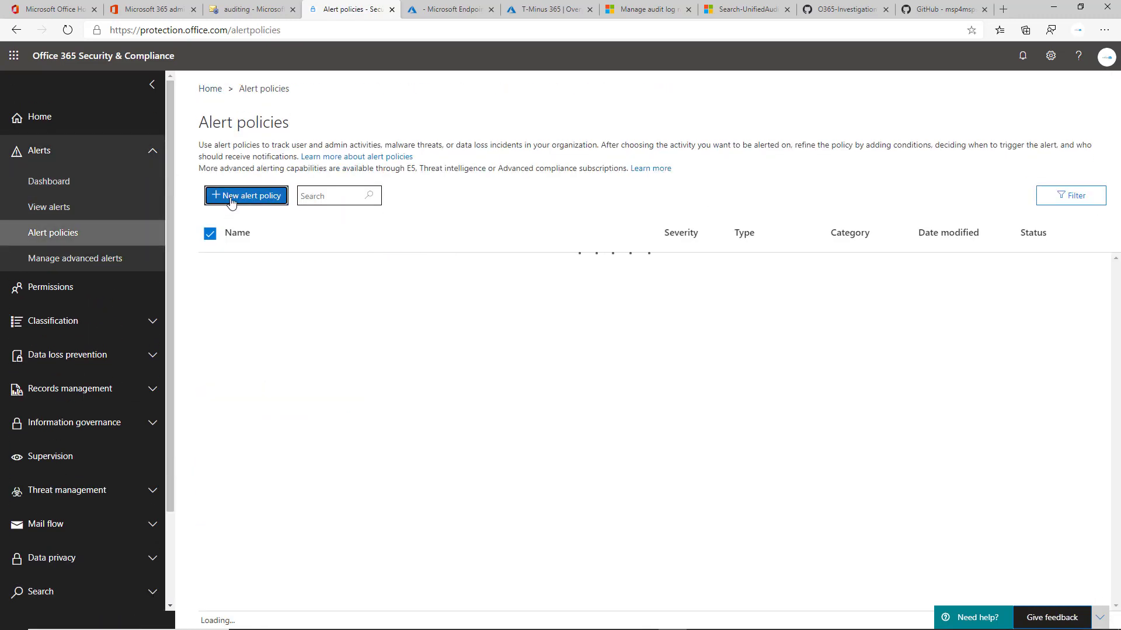
pyautogui.click(232, 200)
pyautogui.click(728, 182)
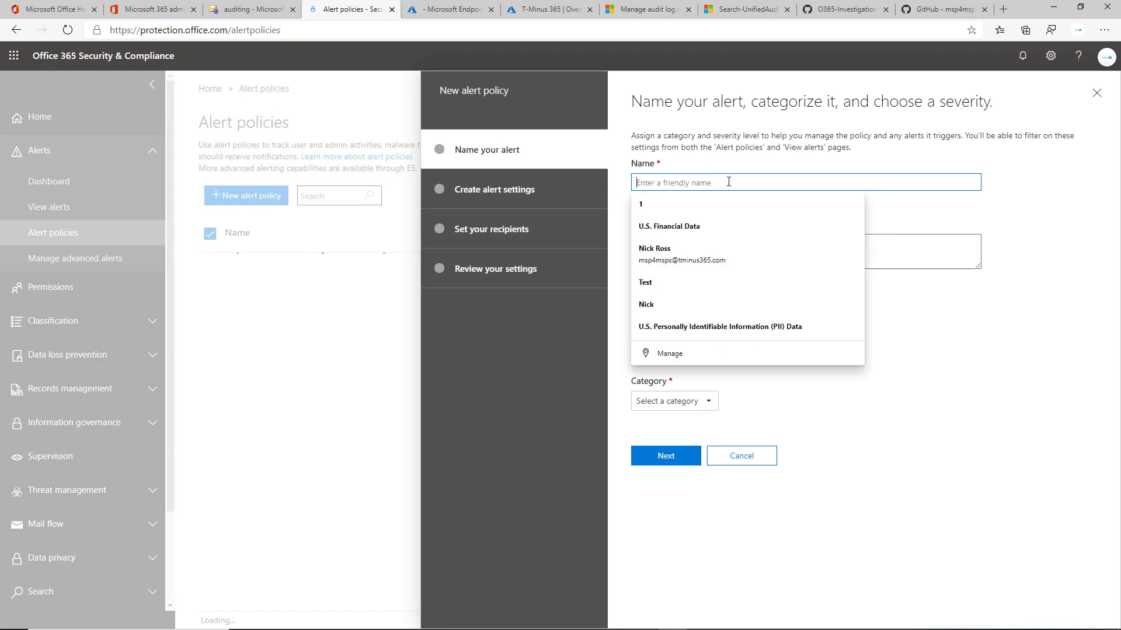
pyautogui.write('Test')
pyautogui.press('Tab')
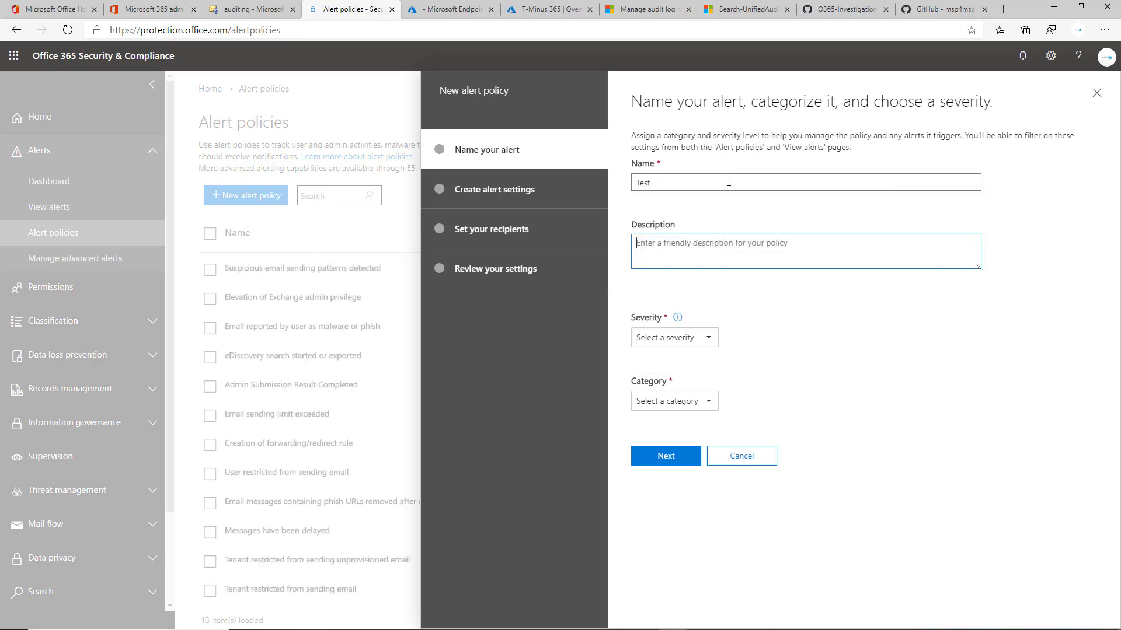
# Set the alert's severity to Medium and its category to Threat management, and continue to the alert settings.
pyautogui.click(684, 342)
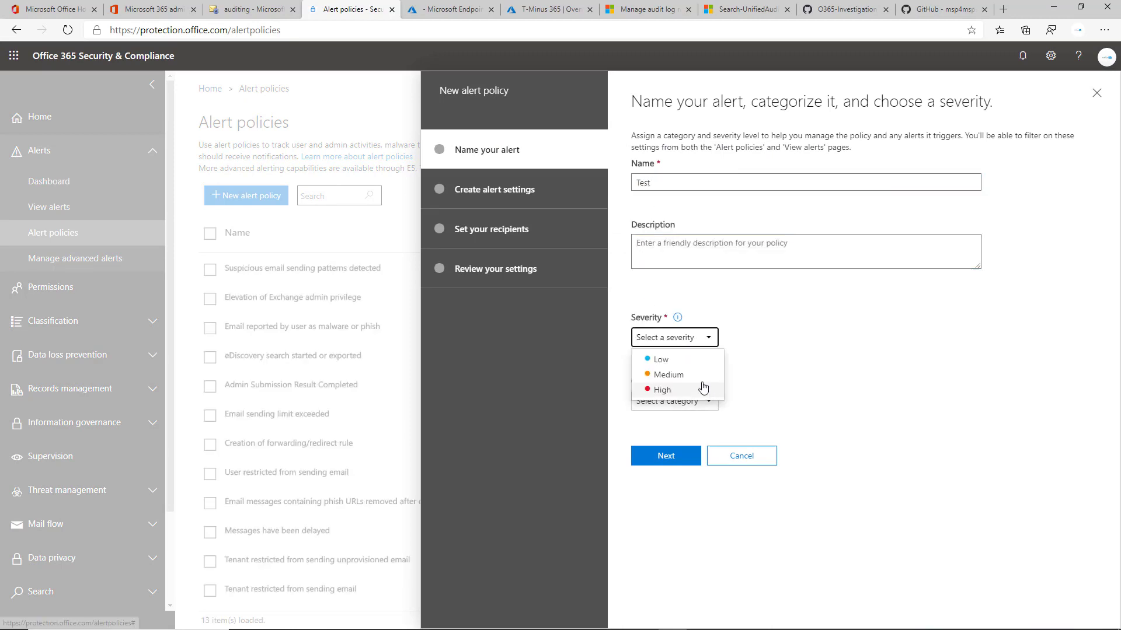
pyautogui.click(683, 374)
pyautogui.click(689, 401)
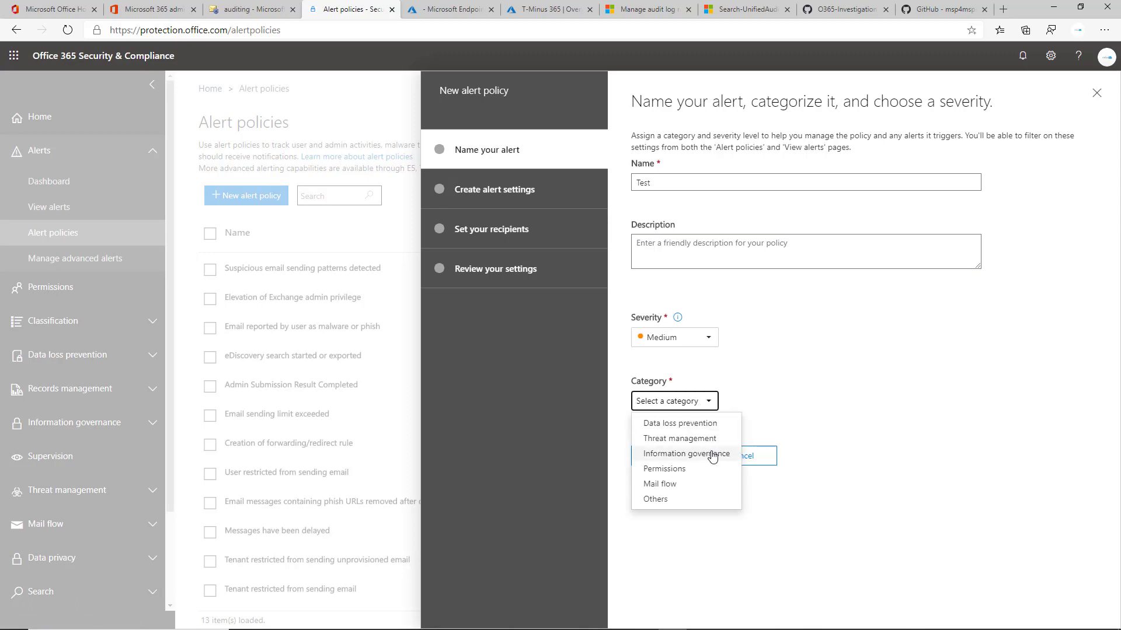
pyautogui.click(694, 445)
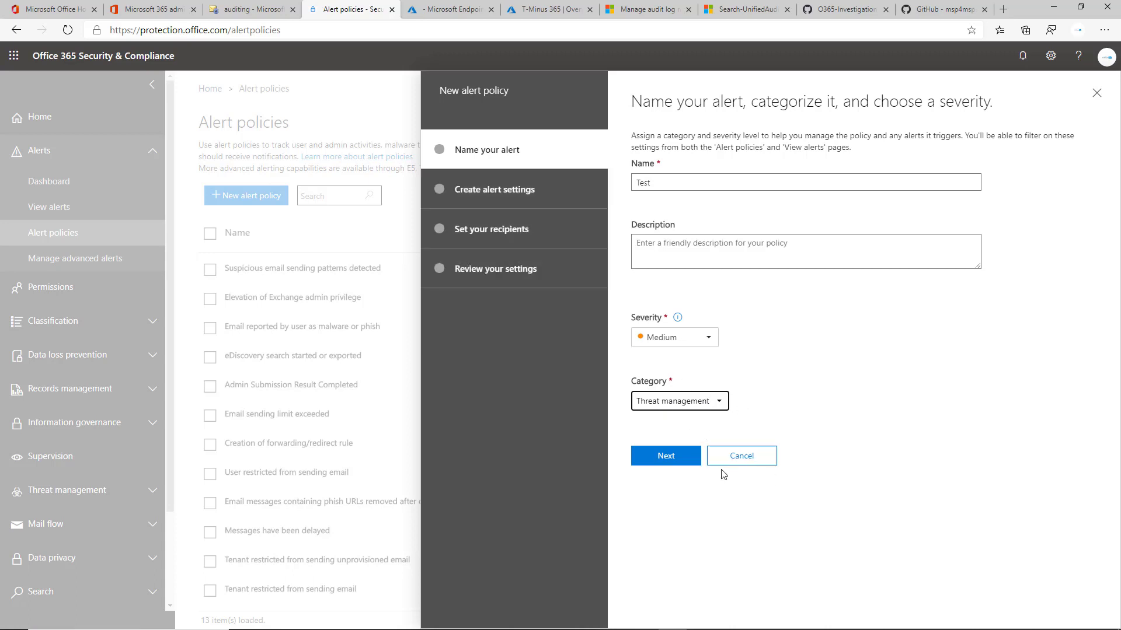
pyautogui.click(667, 462)
# Browse the activity list and choose Insight generated as the activity to alert on.
pyautogui.click(733, 203)
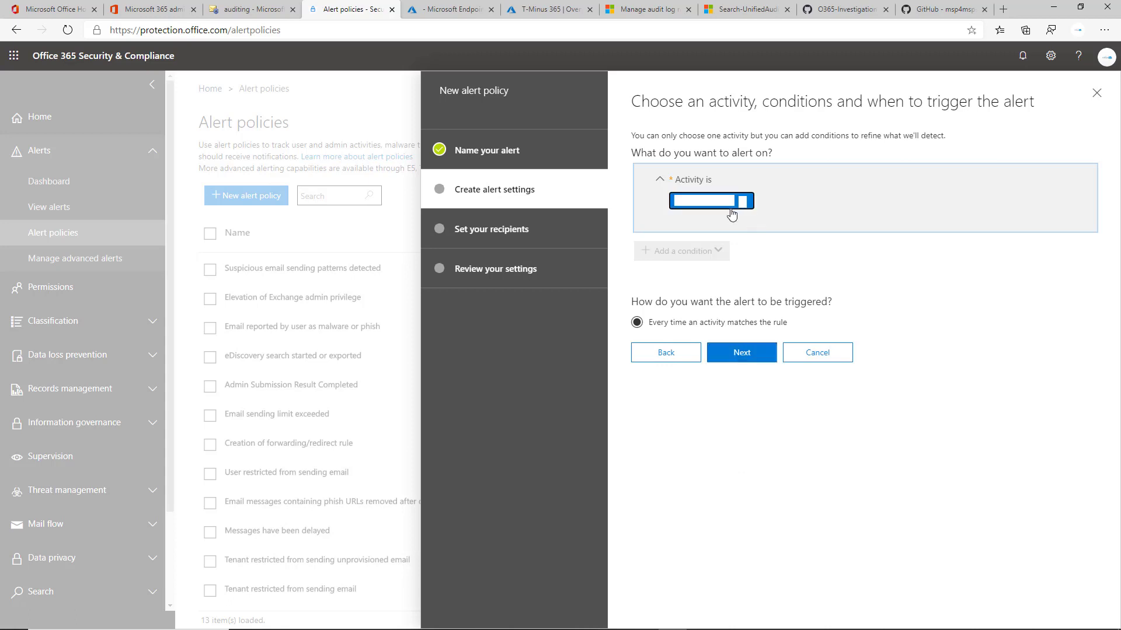
pyautogui.scroll(-8, 807, 280)
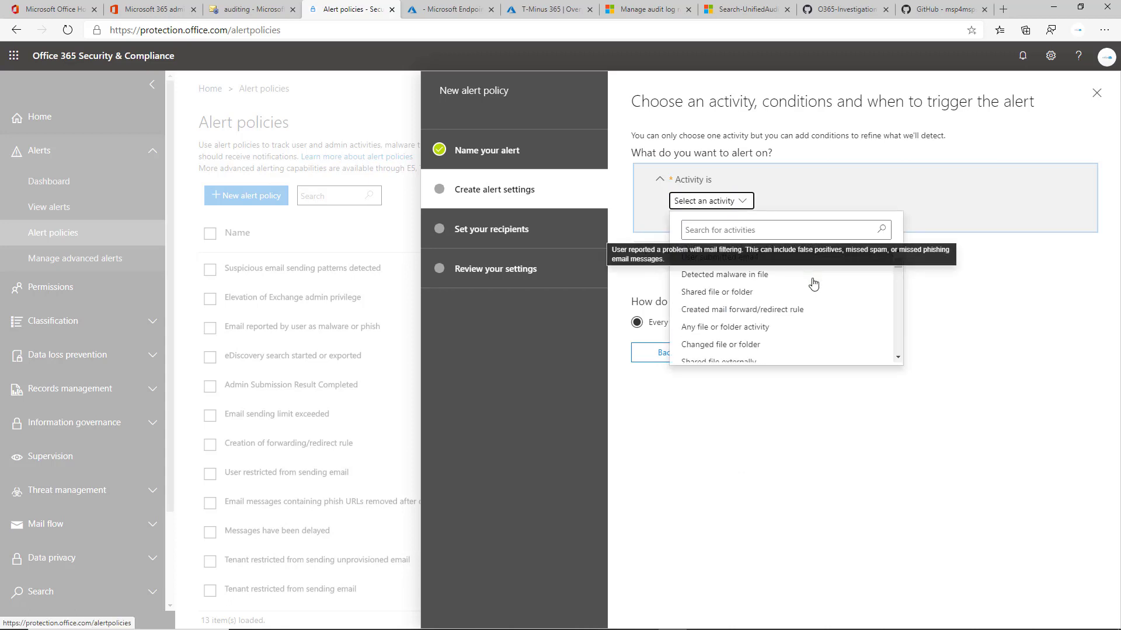
pyautogui.scroll(-10, 846, 292)
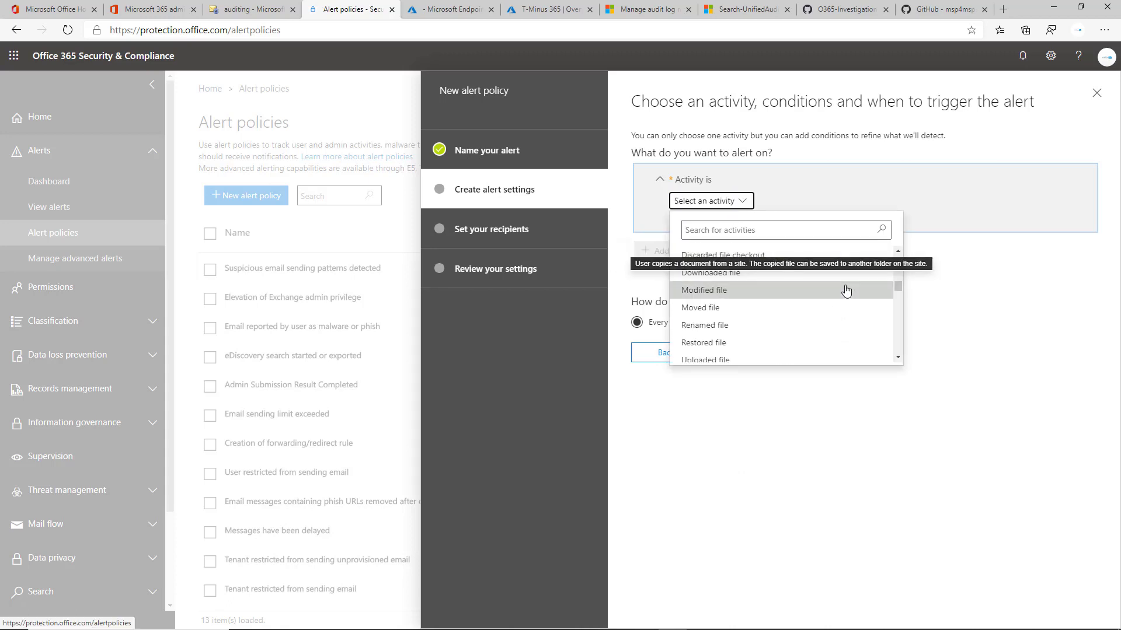
pyautogui.scroll(18, 845, 300)
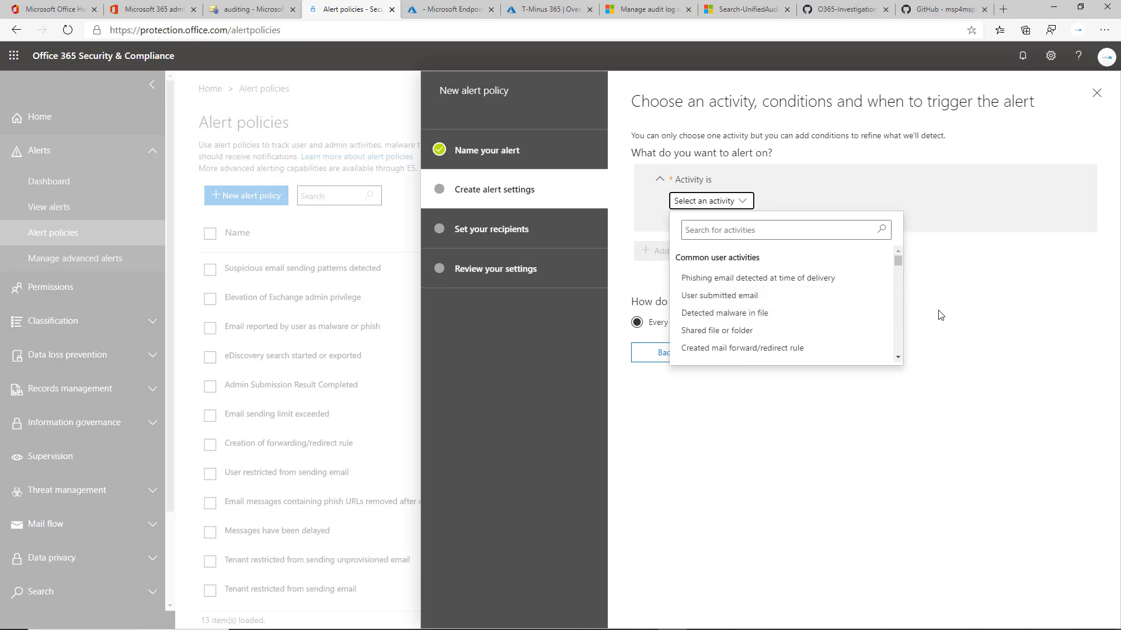
pyautogui.scroll(-2, 871, 292)
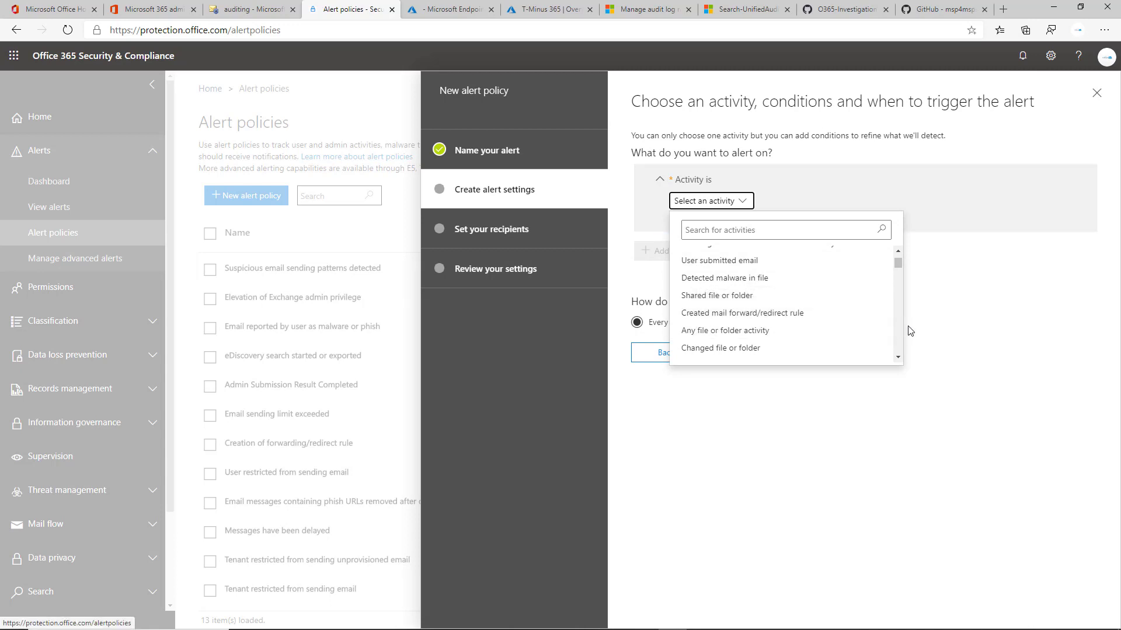
pyautogui.scroll(2, 881, 327)
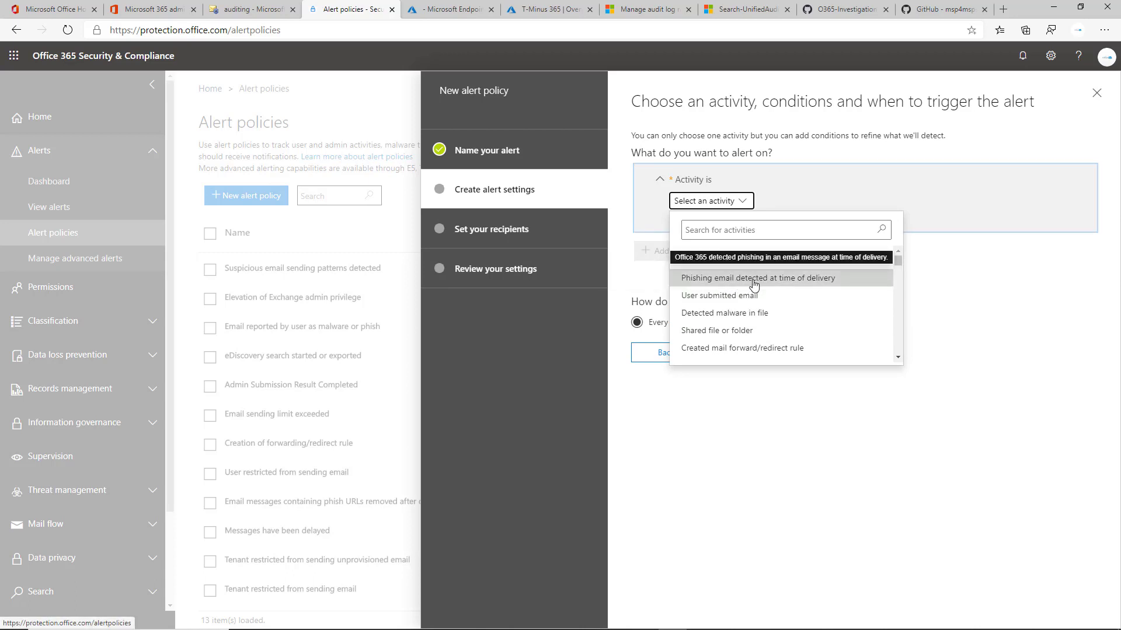
pyautogui.scroll(-1, 811, 312)
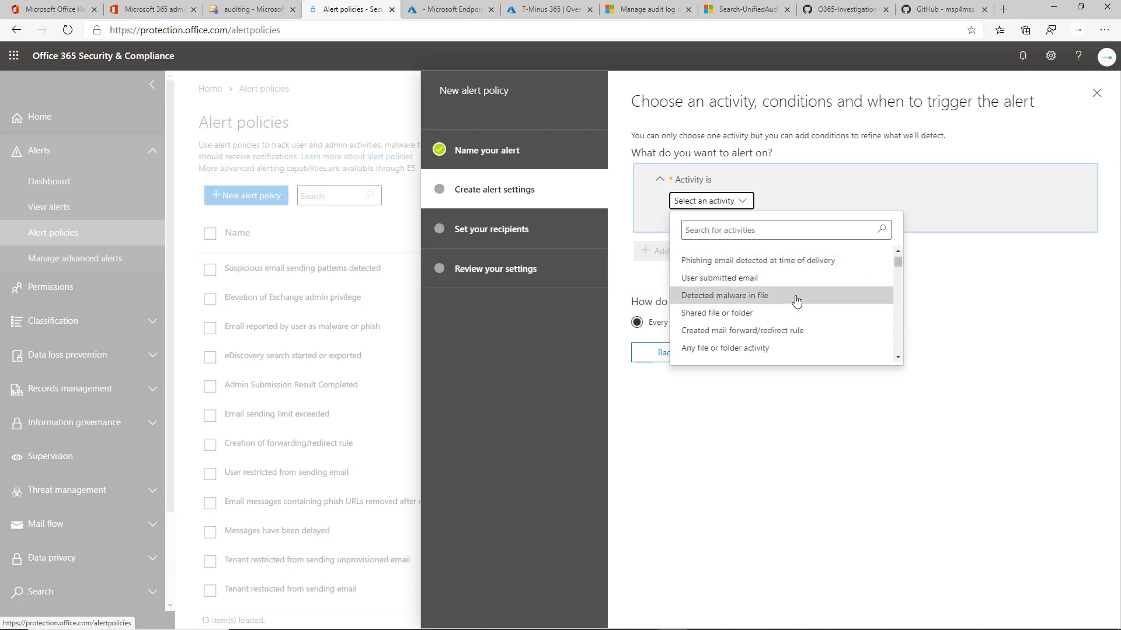
pyautogui.scroll(-5, 806, 308)
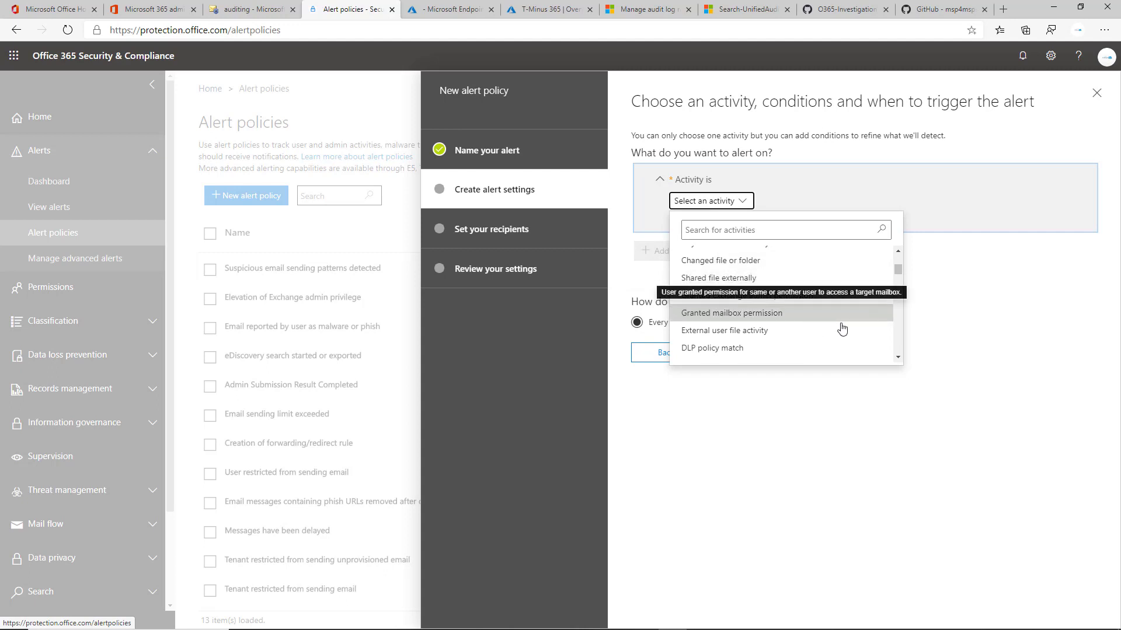
pyautogui.scroll(-1, 840, 328)
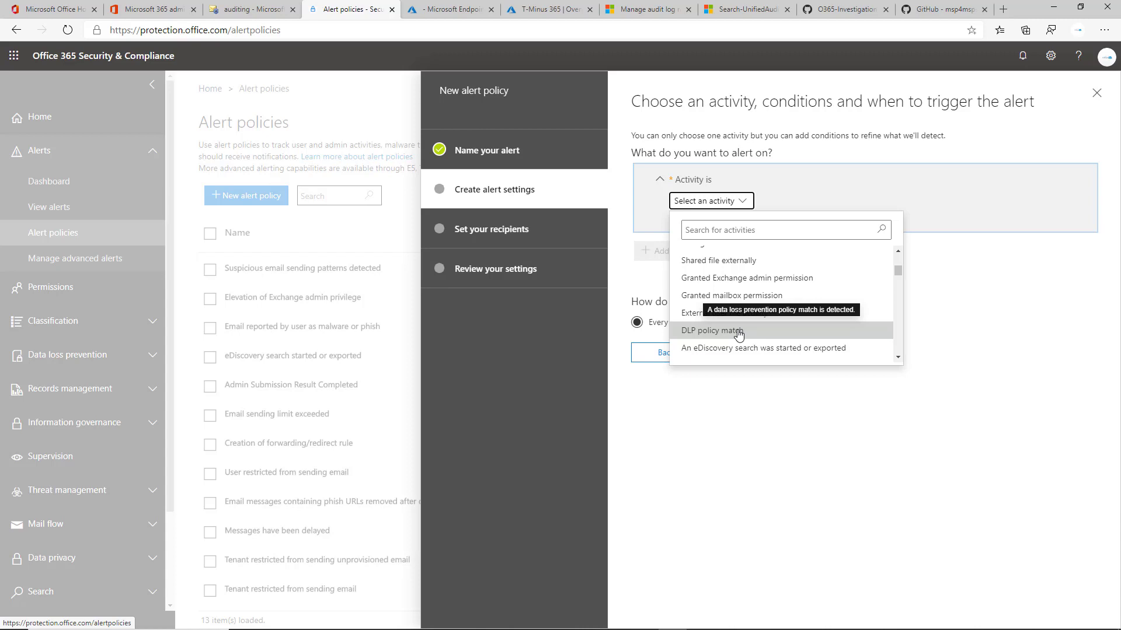
pyautogui.scroll(-1, 739, 334)
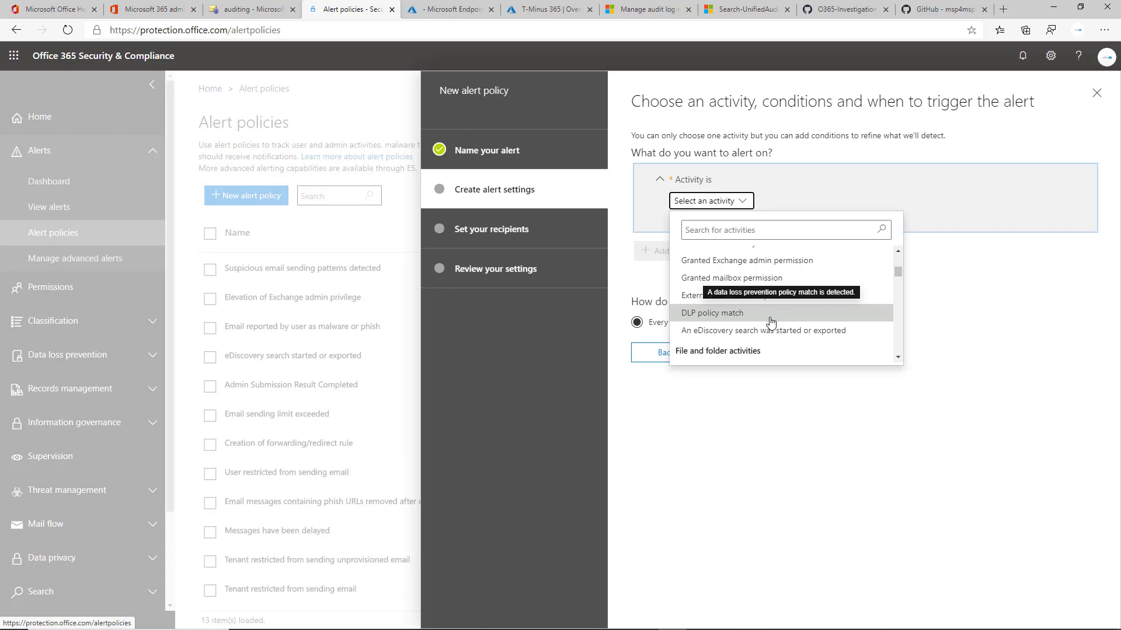
pyautogui.moveTo(898, 273); pyautogui.dragTo(870, 368)
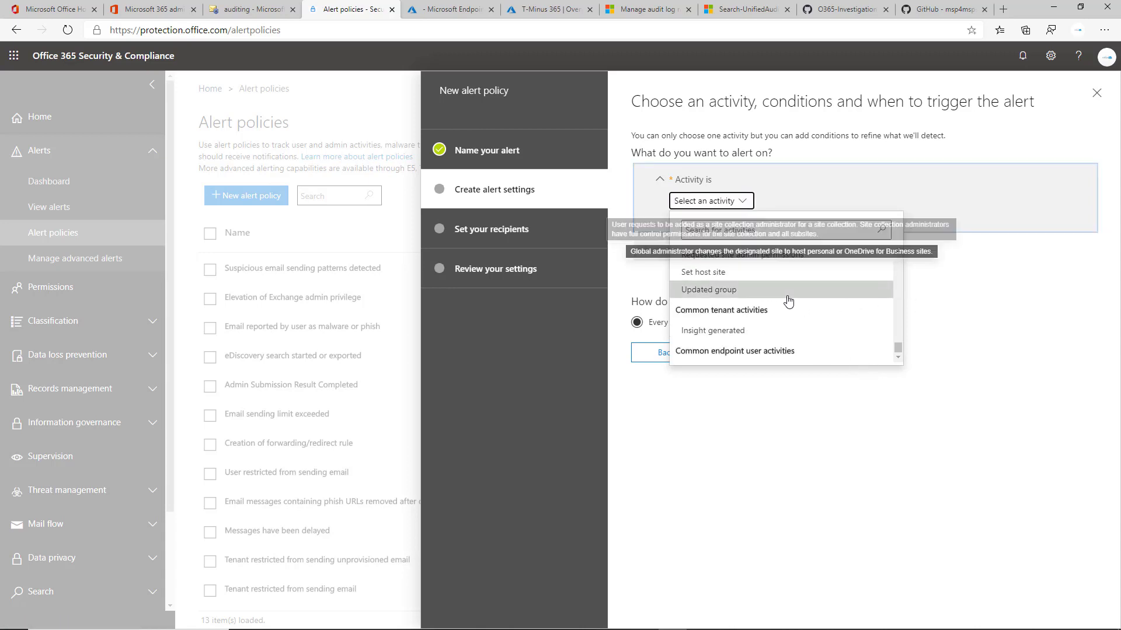
pyautogui.click(739, 331)
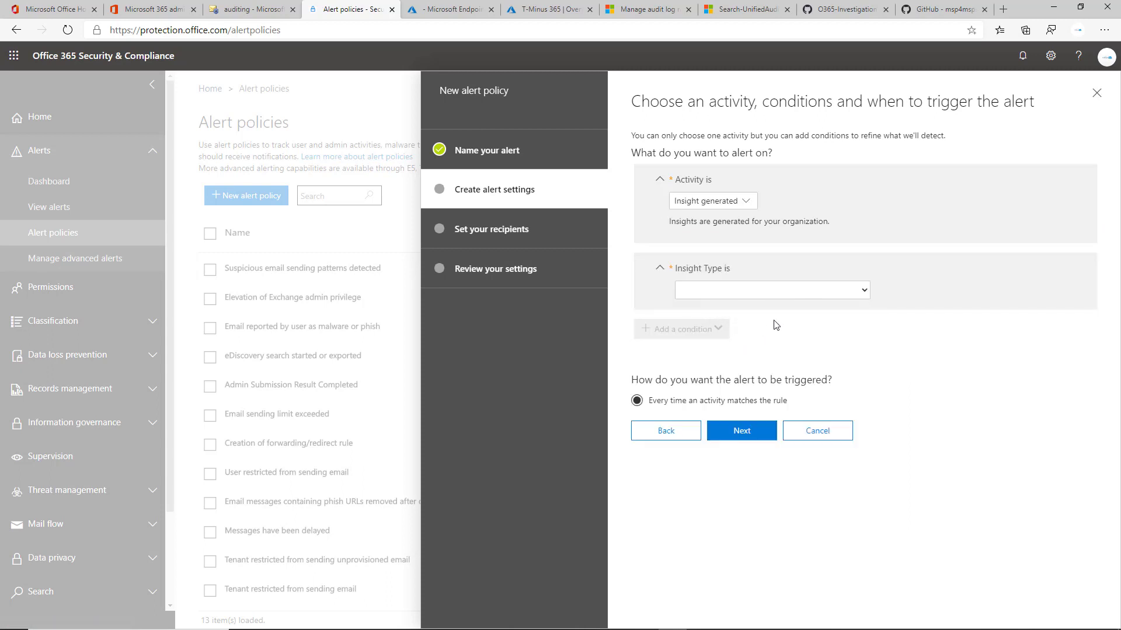
# Browse the available Insight Type options without selecting one.
pyautogui.click(765, 291)
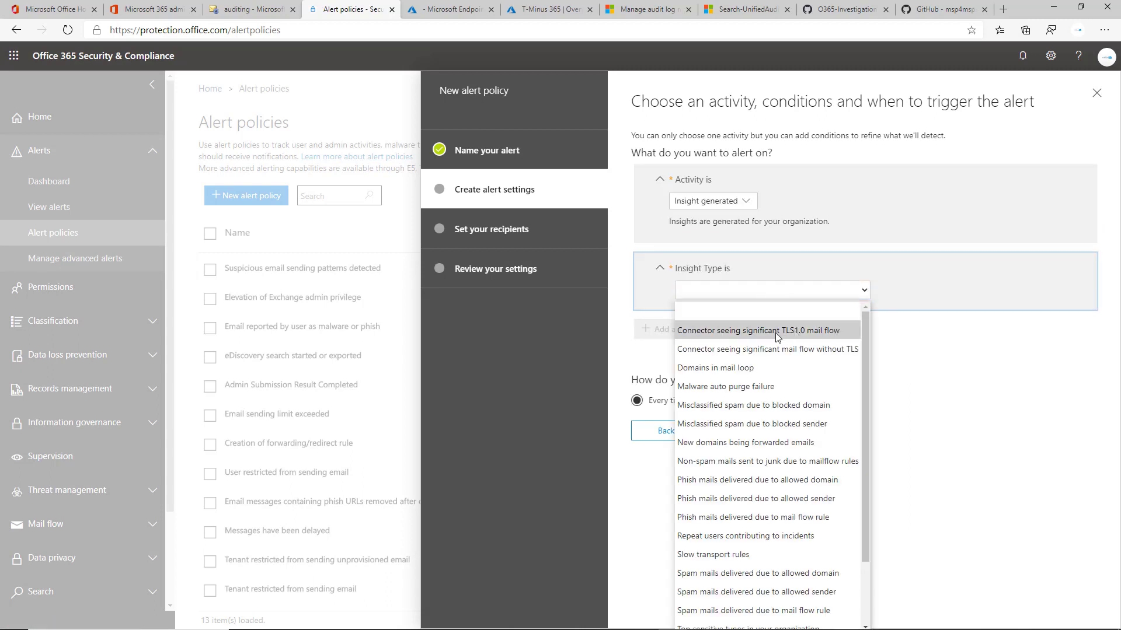
pyautogui.scroll(-2, 834, 381)
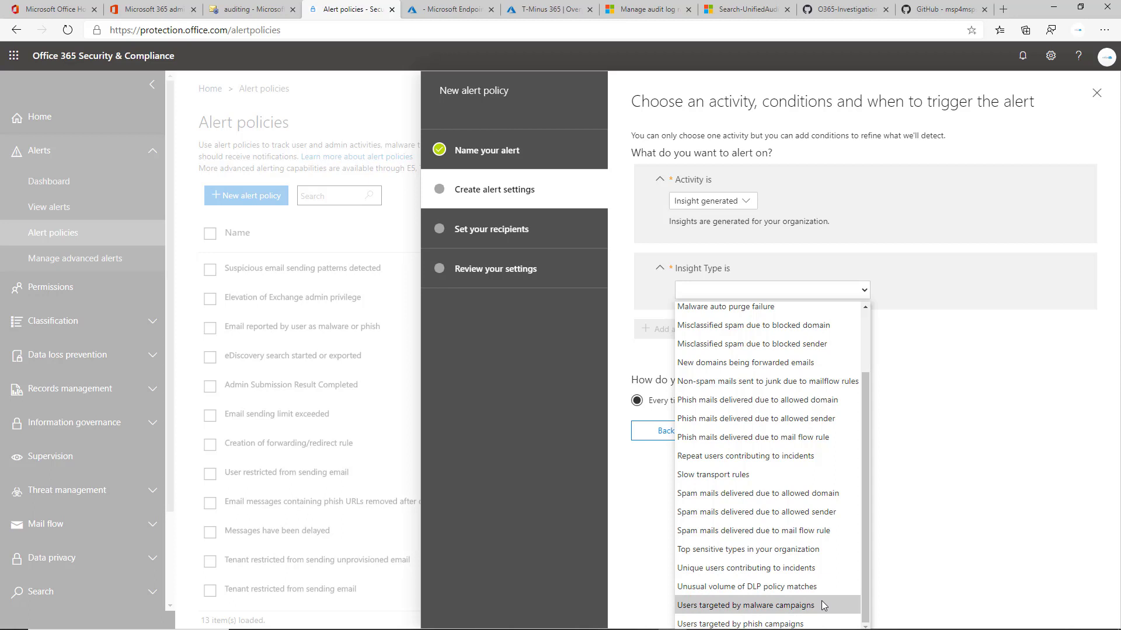
pyautogui.scroll(2, 814, 517)
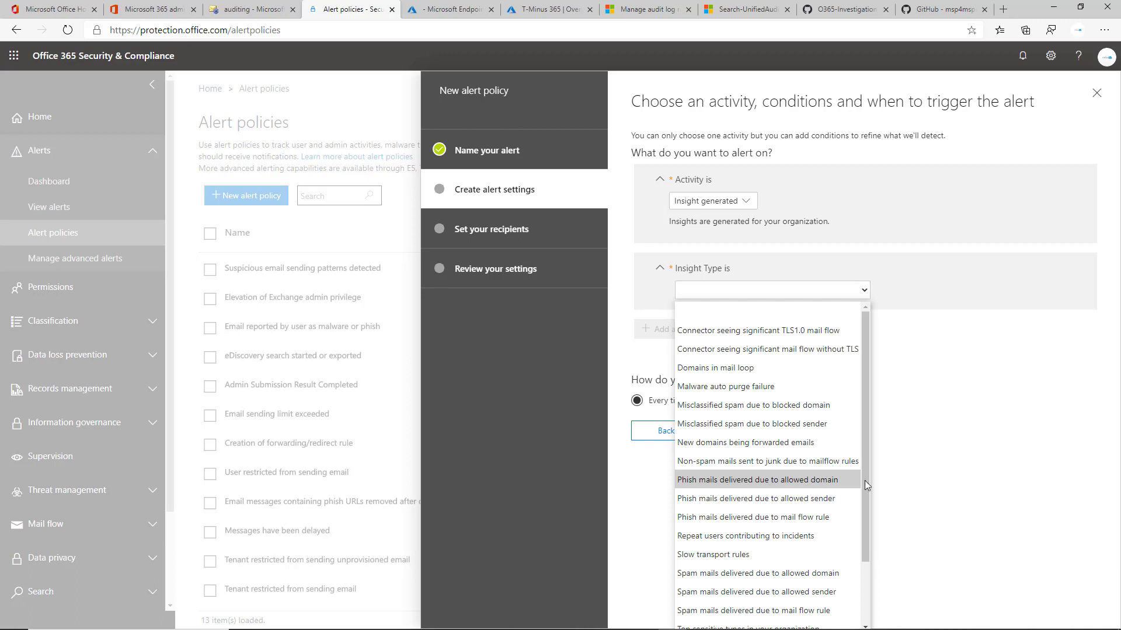
pyautogui.click(895, 485)
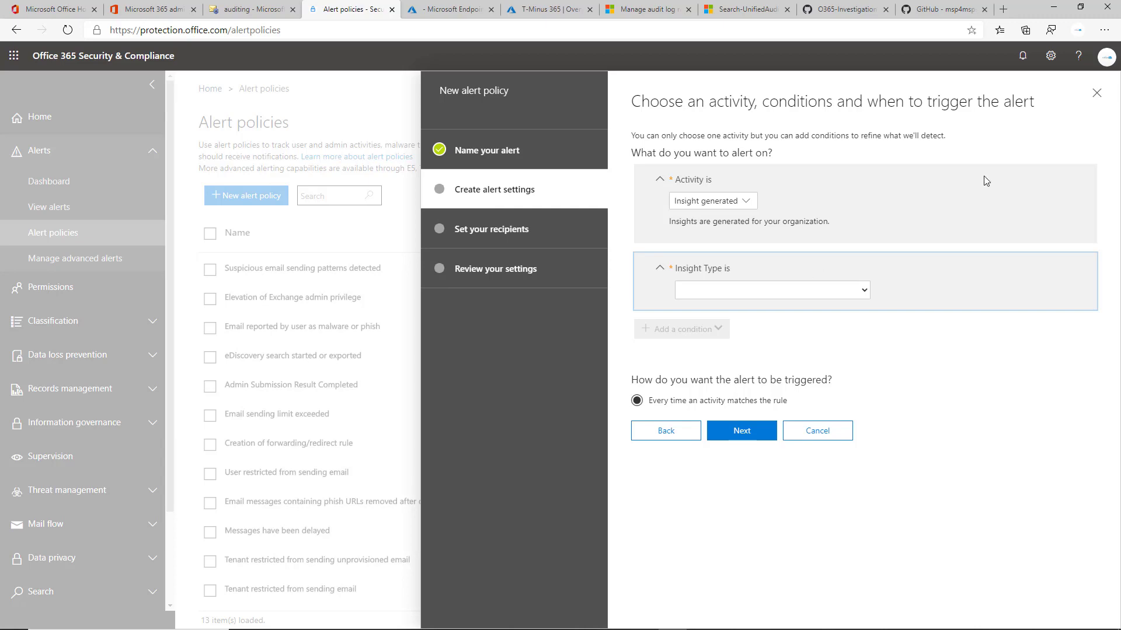
# Close and cancel the new alert policy wizard.
pyautogui.click(1097, 93)
pyautogui.hotkey('alt', 'Tab')
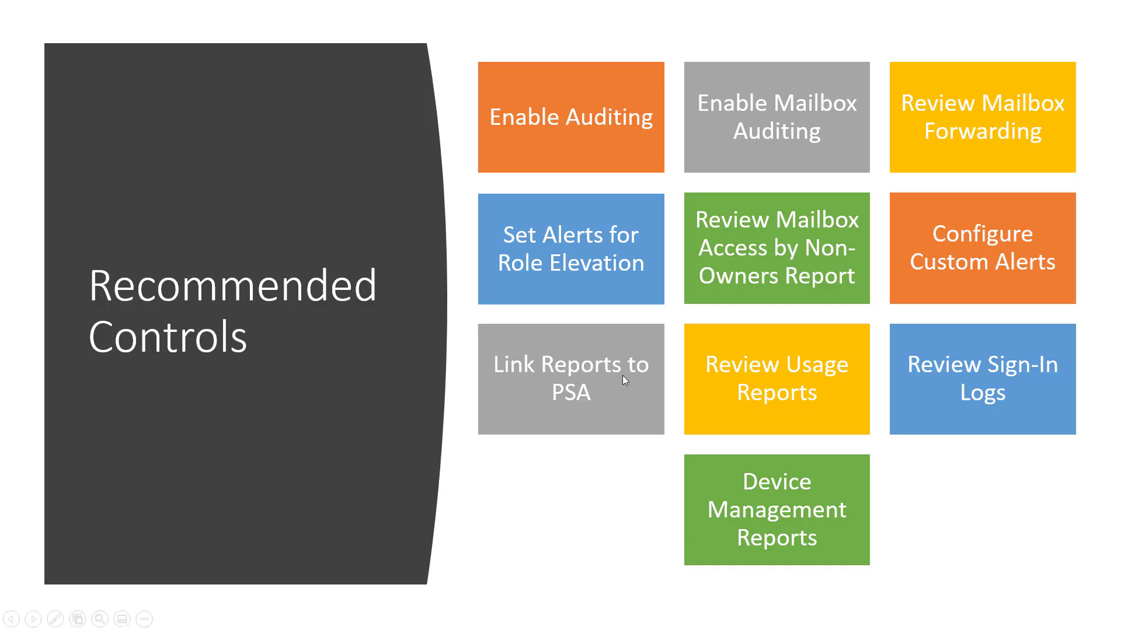
pyautogui.hotkey('alt', 'Tab')
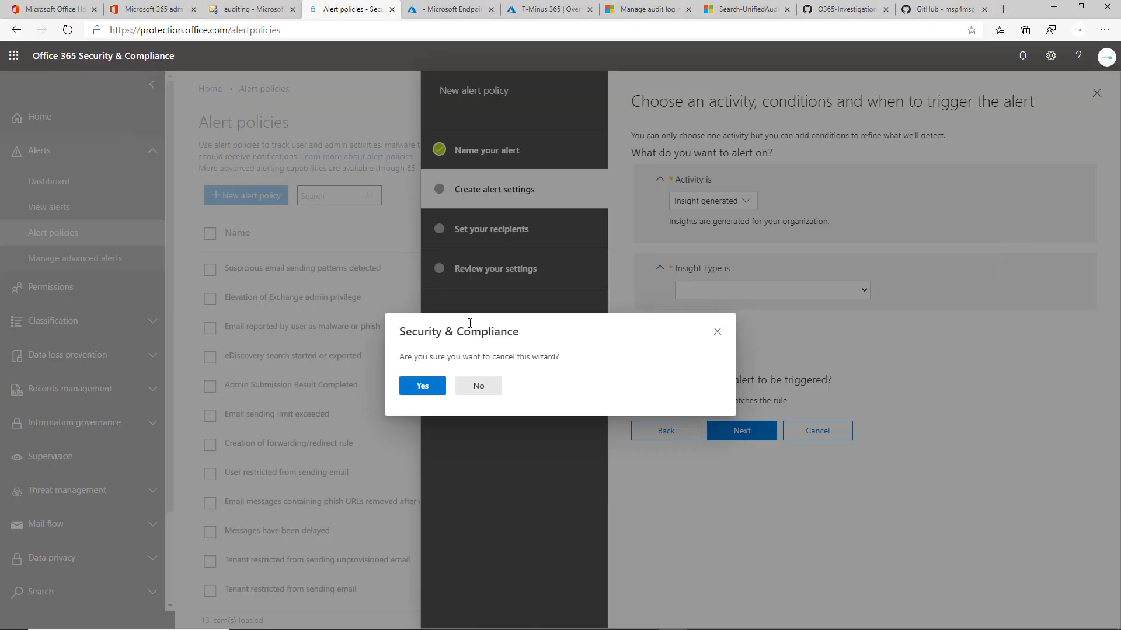
pyautogui.click(478, 385)
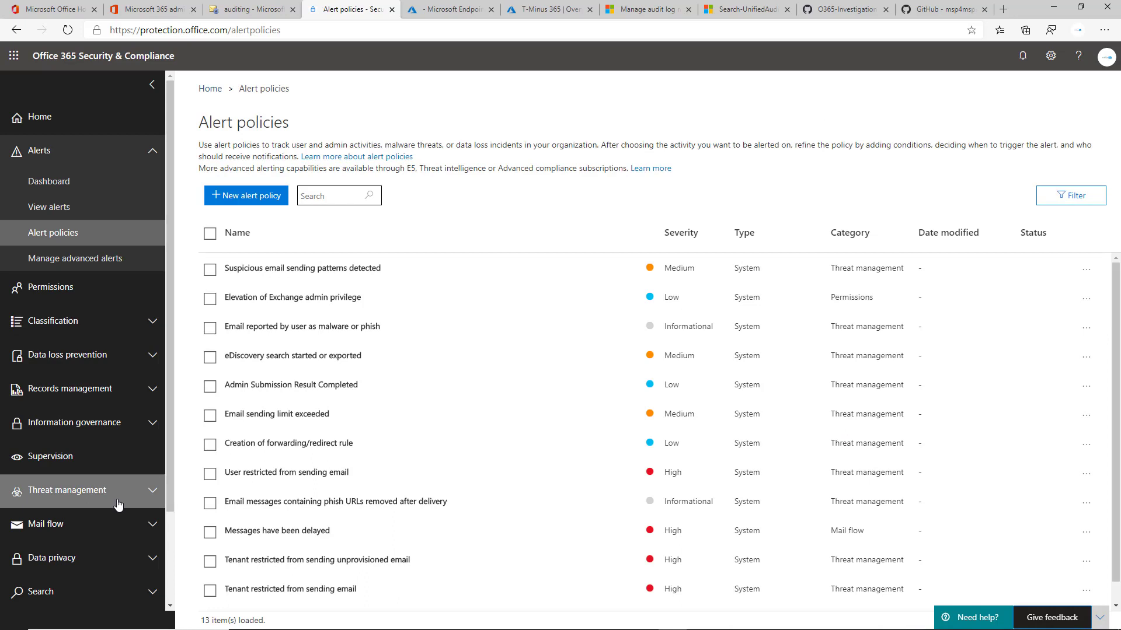
# Open the Mail flow dashboard and examine its insights, including auto-forwarded messages and the mail flow map.
pyautogui.scroll(-2, 120, 507)
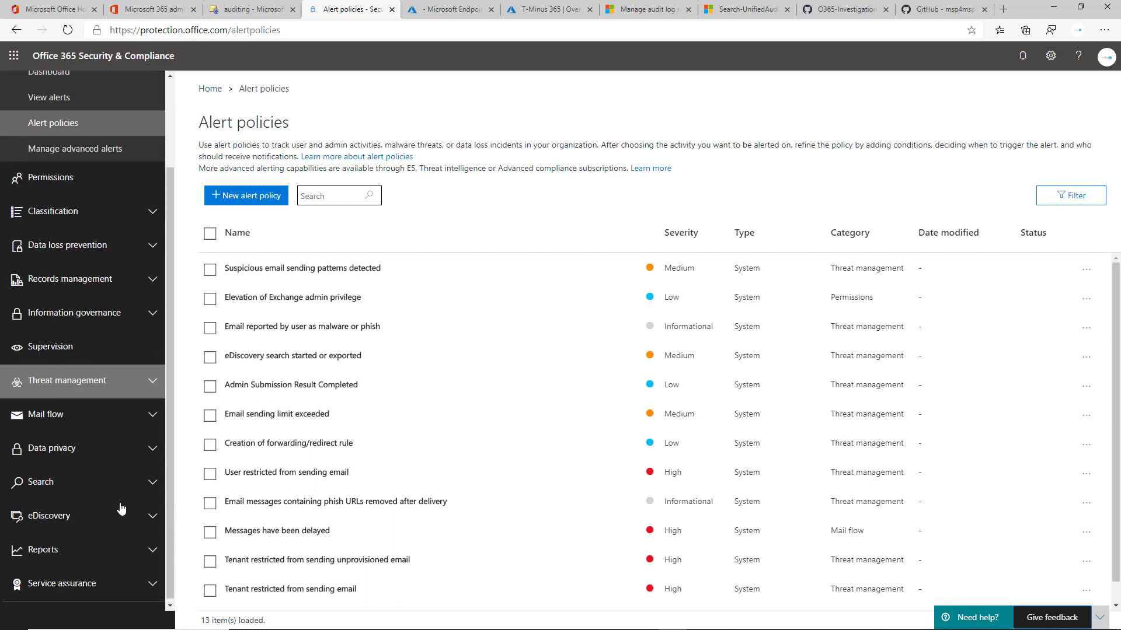
pyautogui.click(131, 413)
pyautogui.click(140, 452)
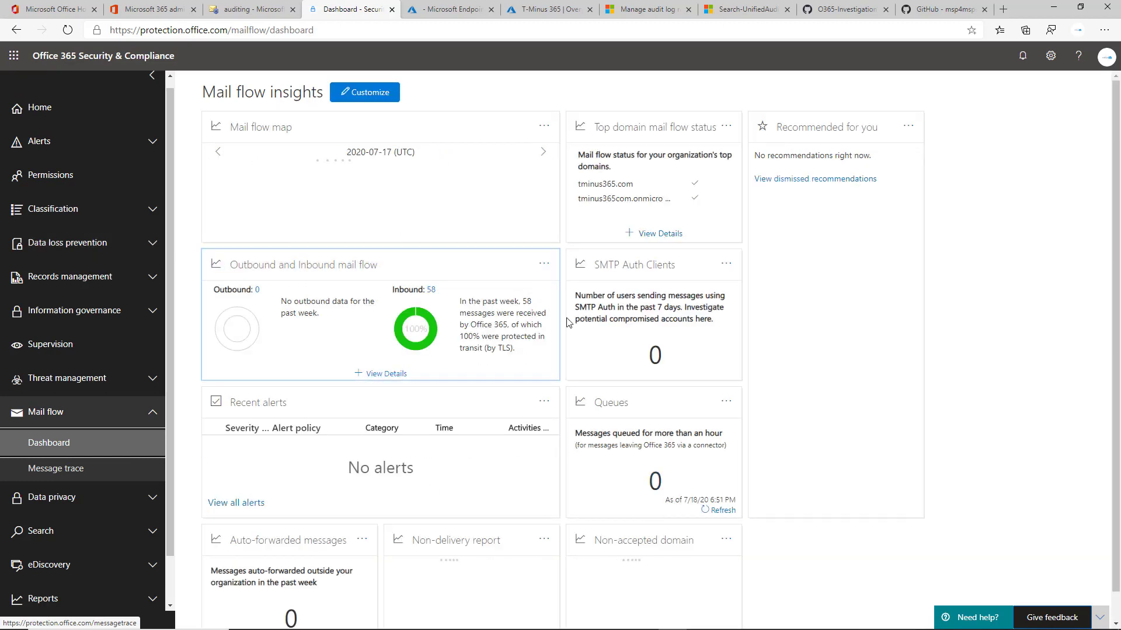
pyautogui.scroll(-1, 344, 452)
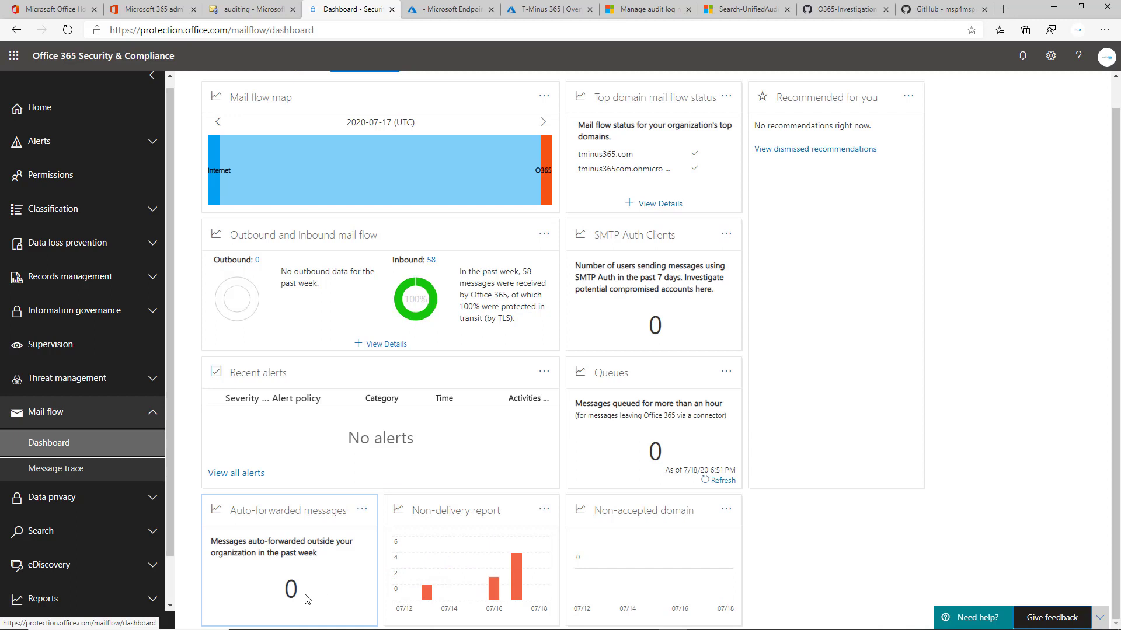
pyautogui.doubleClick(288, 591)
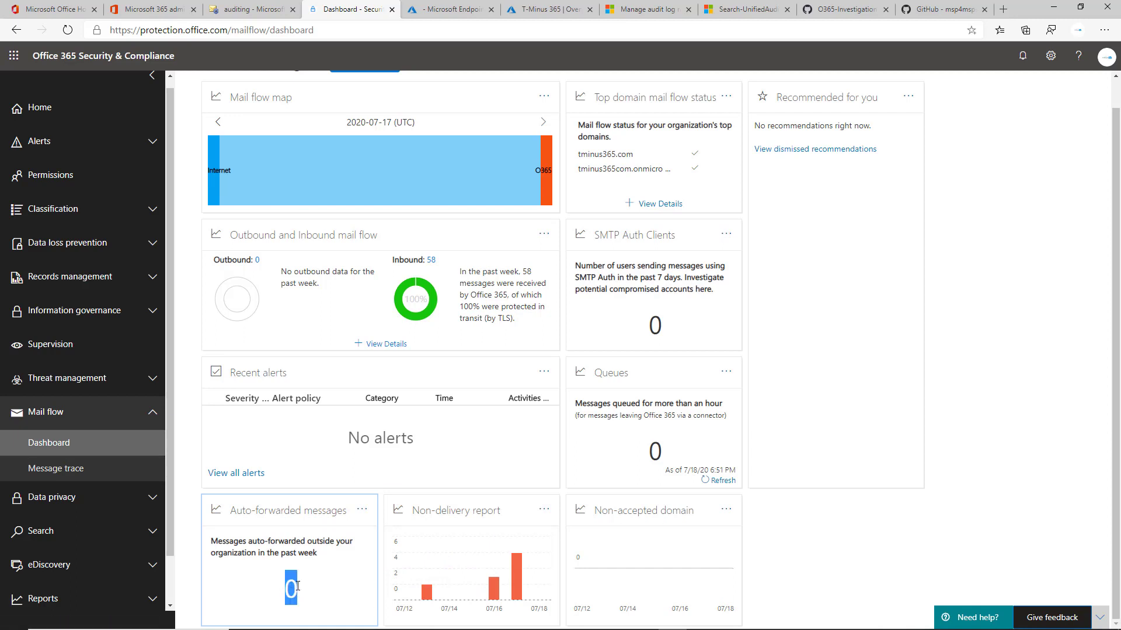
pyautogui.scroll(1, 388, 540)
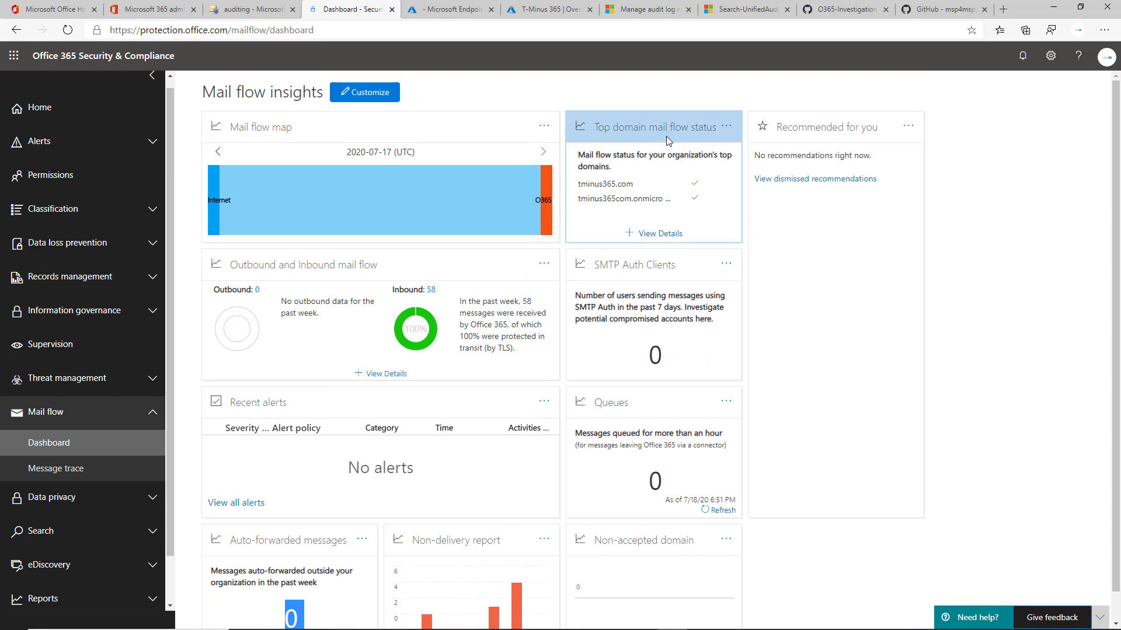
pyautogui.moveTo(455, 195)
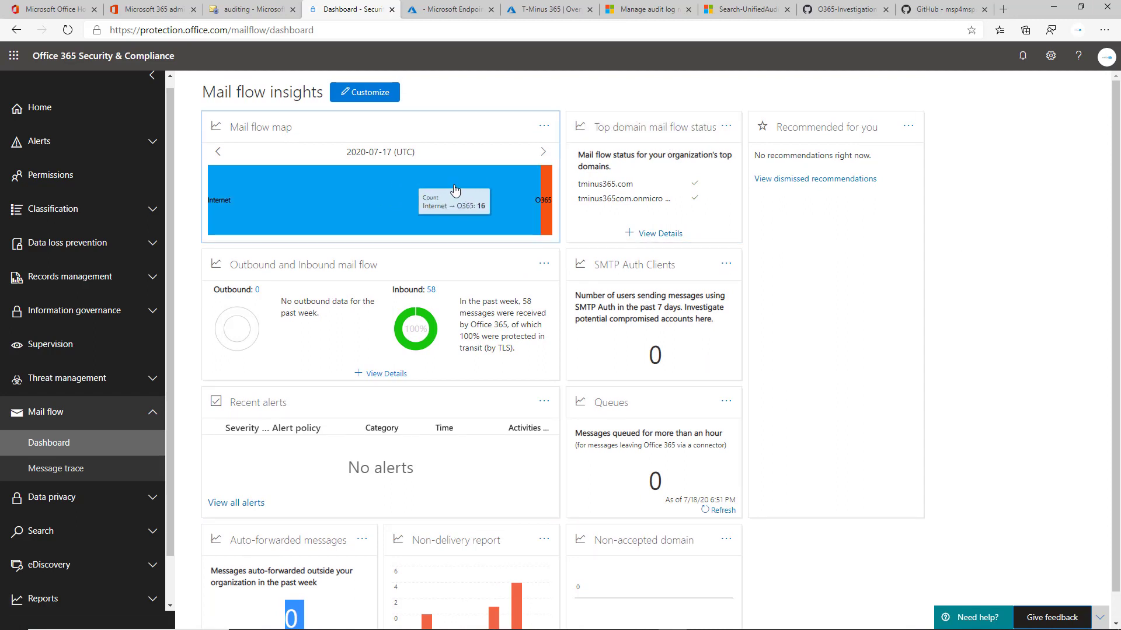
pyautogui.scroll(-1, 455, 190)
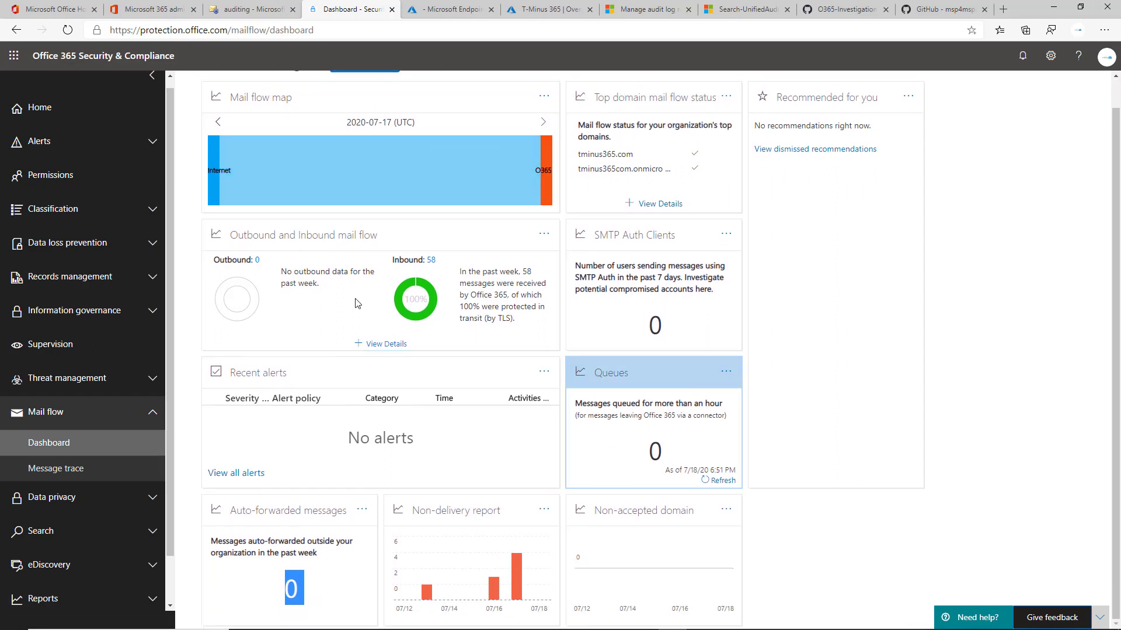
pyautogui.scroll(1, 528, 342)
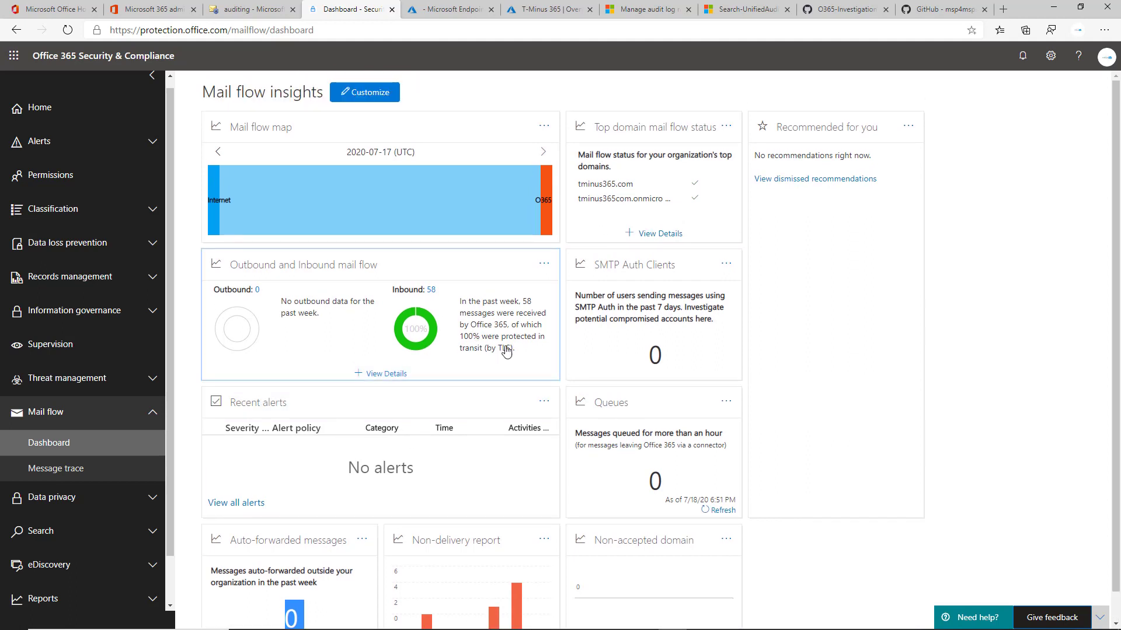
pyautogui.scroll(-1, 507, 349)
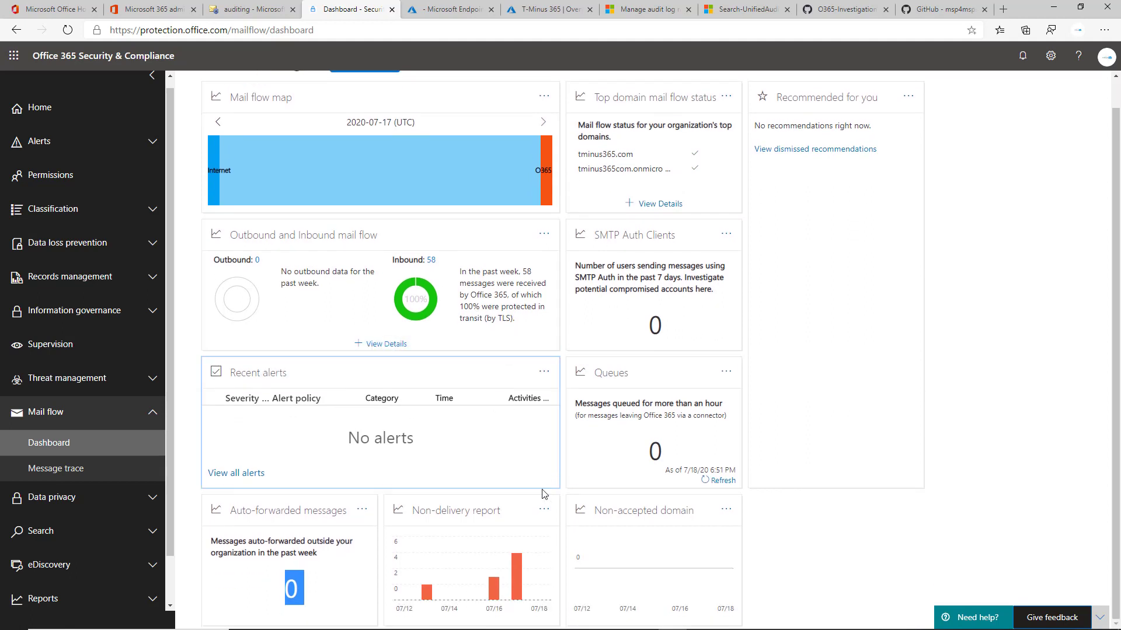
# Open the Non-delivery report and switch to its details table.
pyautogui.click(516, 557)
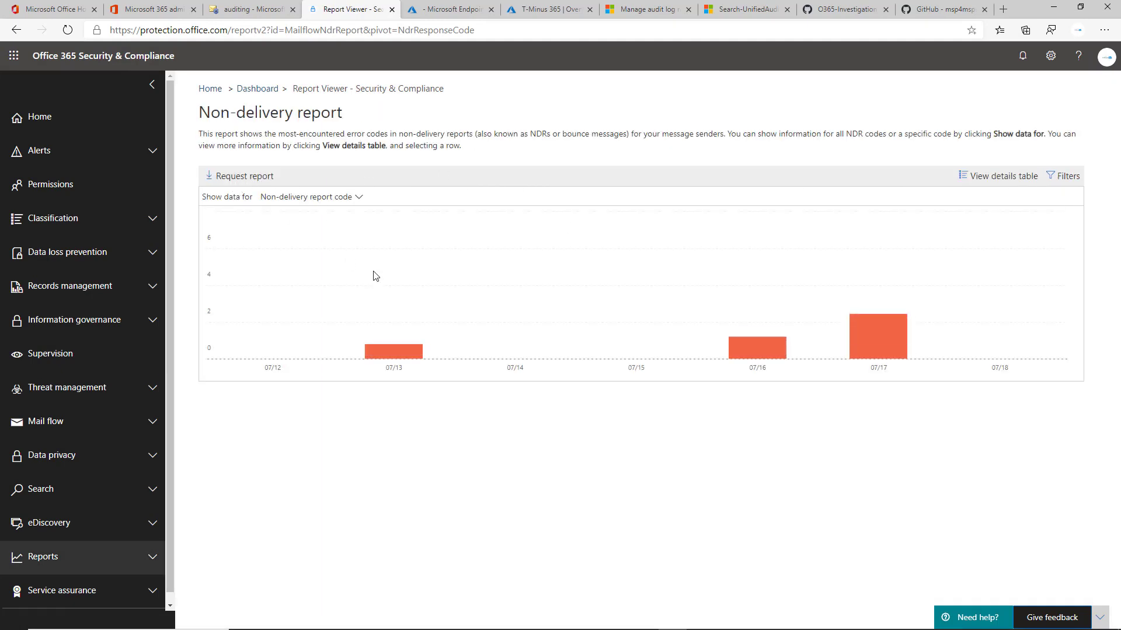
pyautogui.click(998, 177)
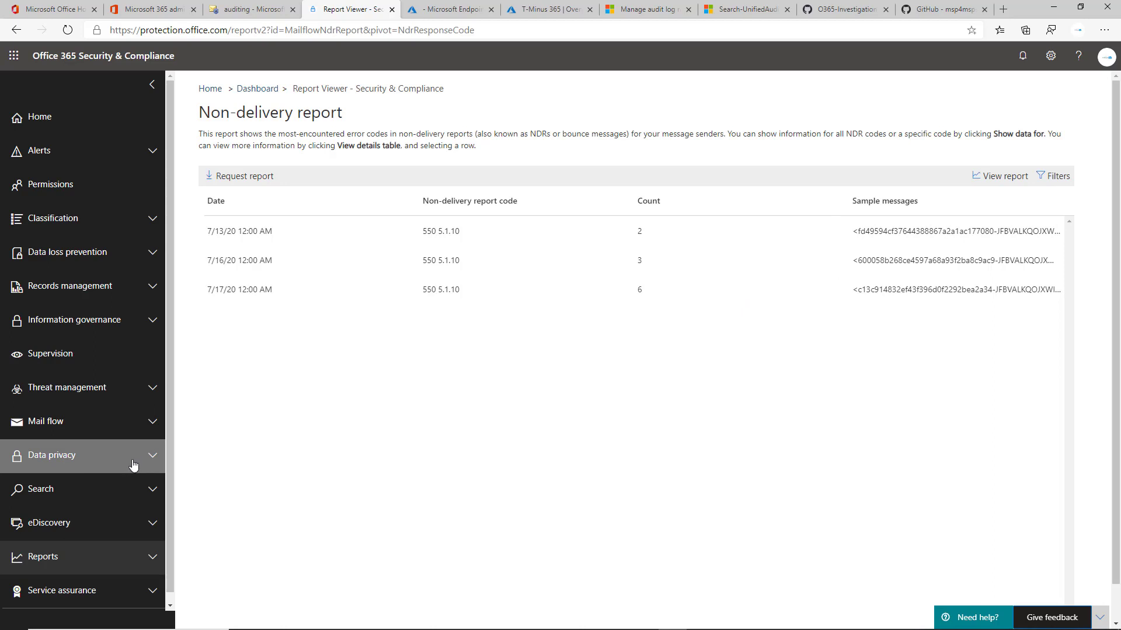
# Open the Threat management dashboard and scroll through its insights and trends.
pyautogui.click(107, 391)
pyautogui.click(114, 419)
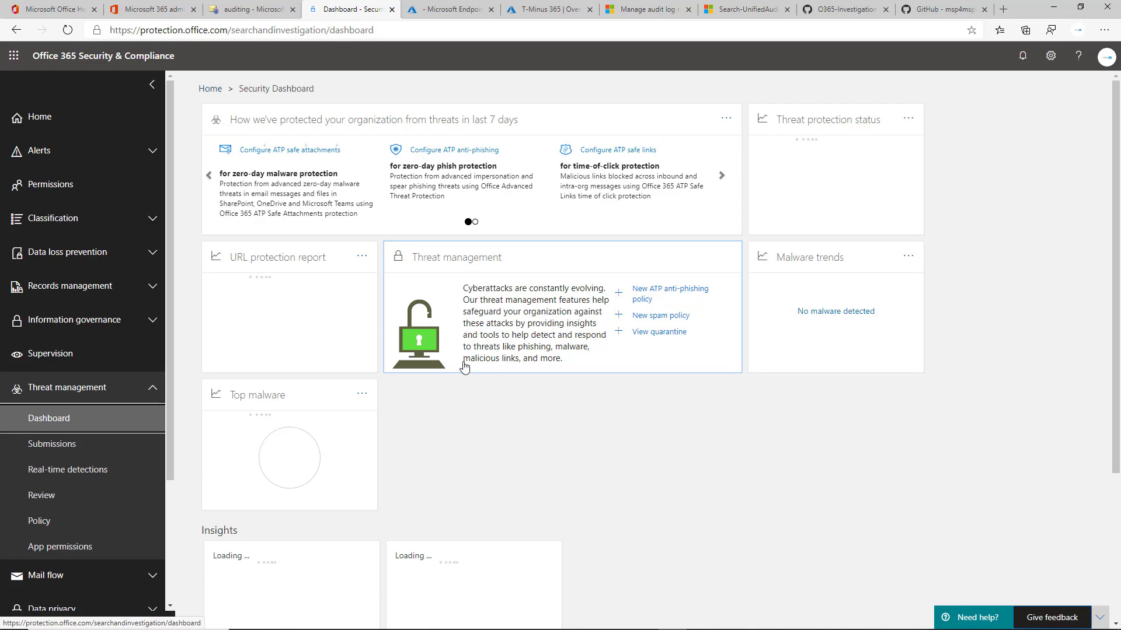
pyautogui.scroll(-3, 464, 366)
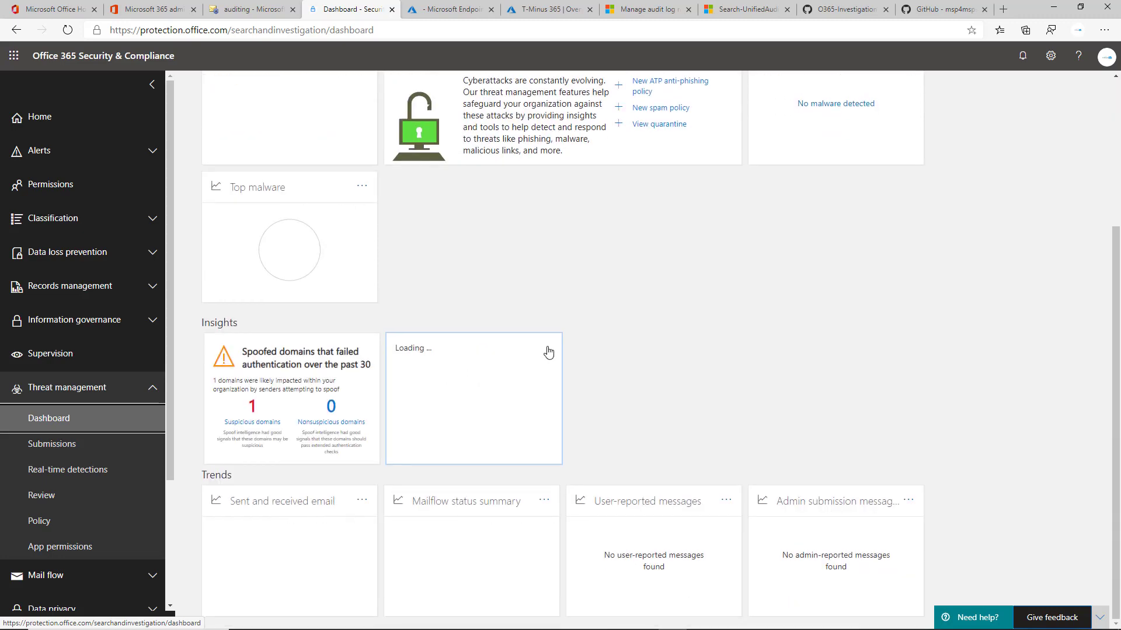
# Scroll through the Threat management dashboard again, examining the Sent and received email and Mailflow status summary trends.
pyautogui.scroll(3, 544, 368)
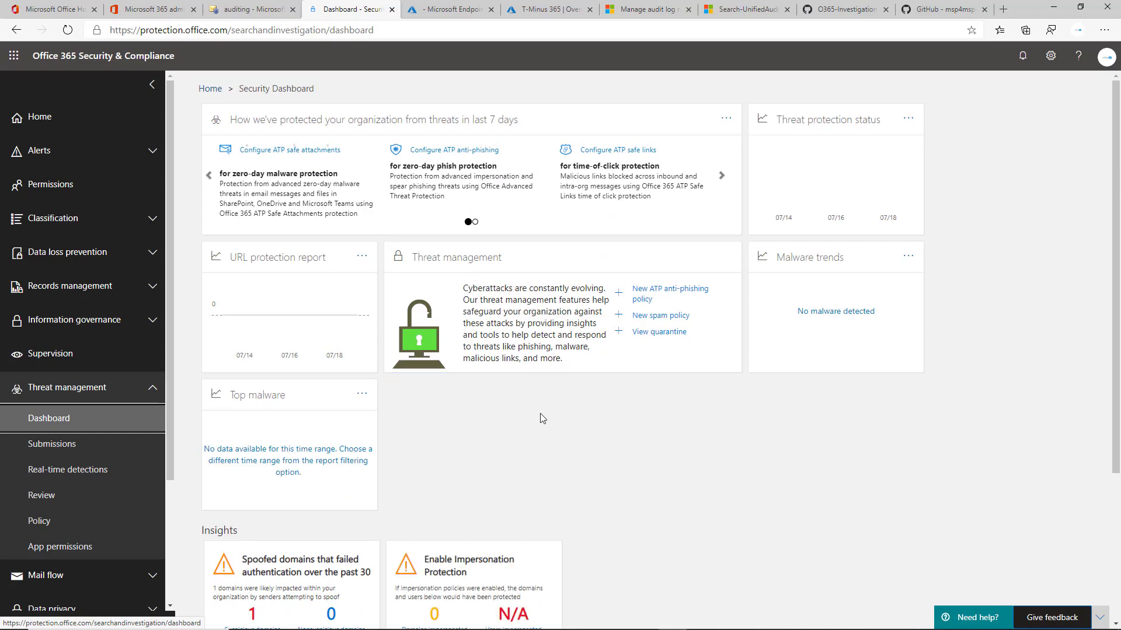
pyautogui.scroll(-3, 540, 414)
pyautogui.scroll(-1, 541, 418)
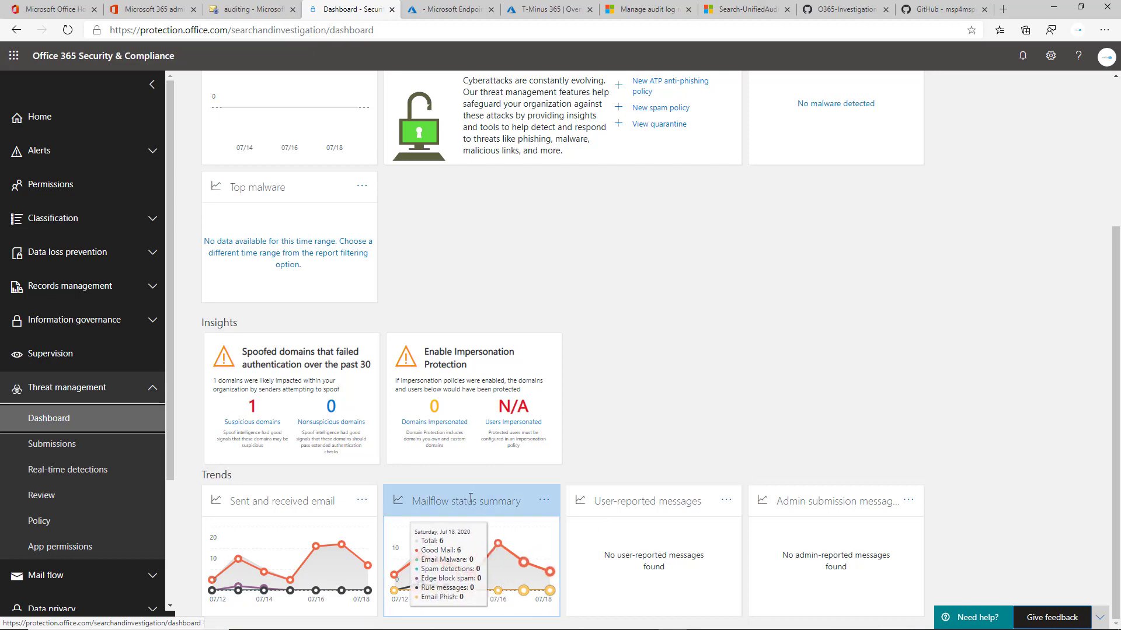
pyautogui.scroll(4, 618, 458)
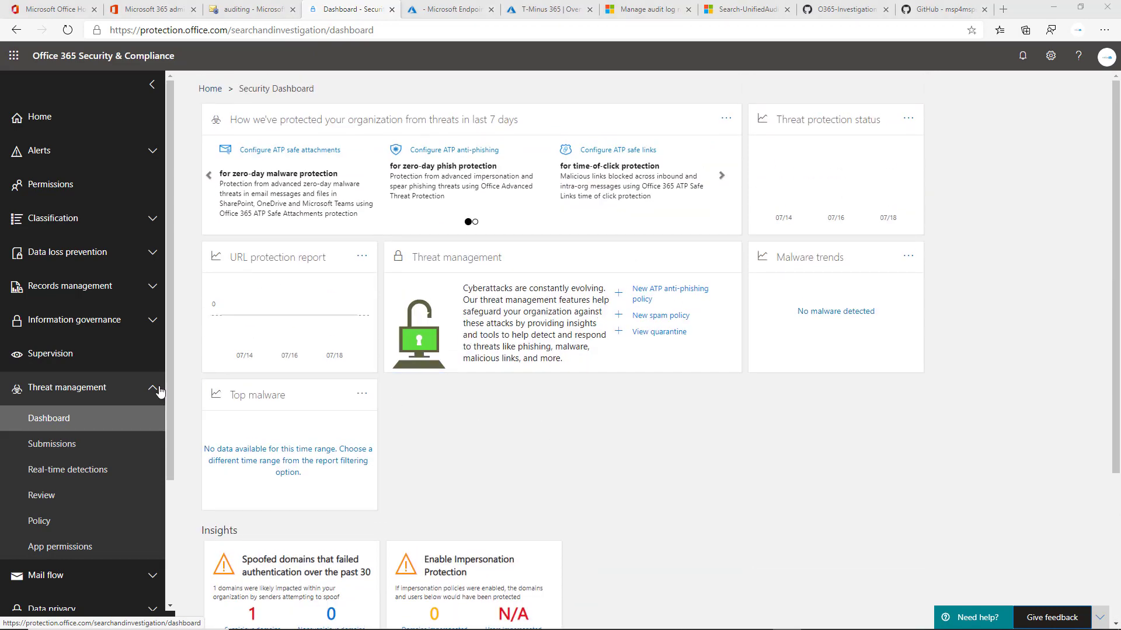
# Collapse the Threat management section and open the Reports Dashboard.
pyautogui.click(125, 391)
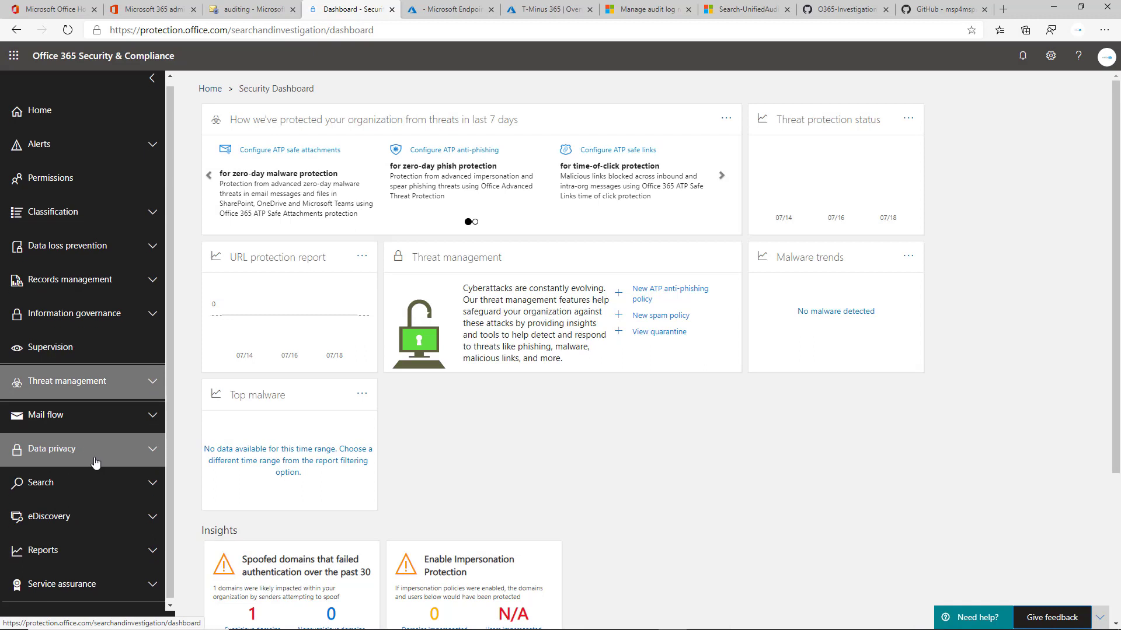
pyautogui.click(133, 550)
pyautogui.click(130, 578)
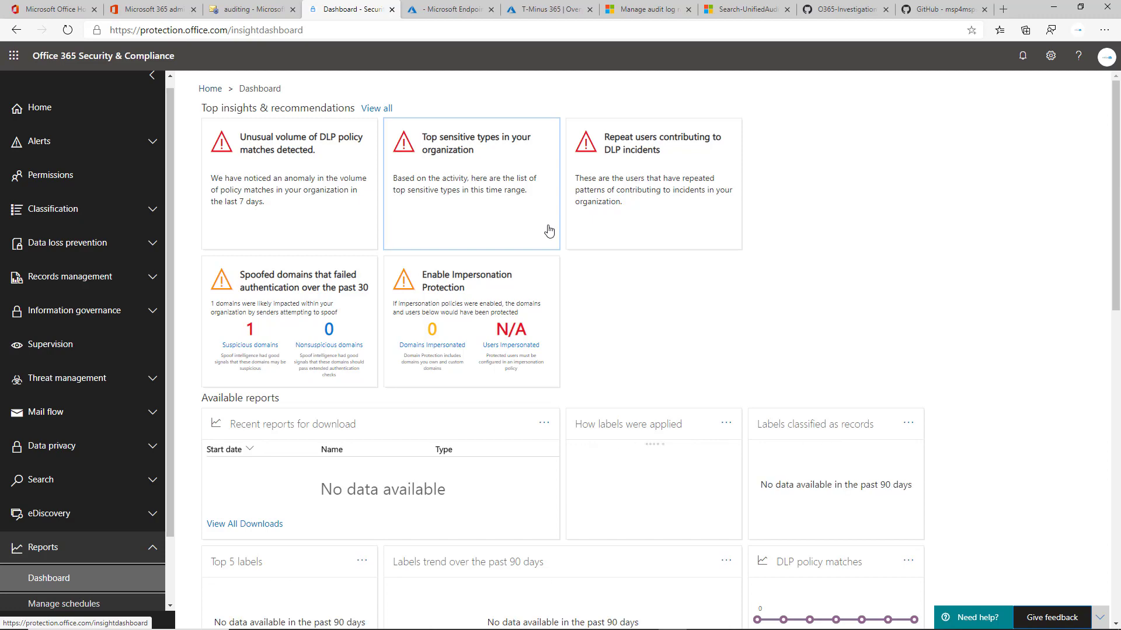
# Scroll through the Reports dashboard's insights and available report charts, examining each card.
pyautogui.scroll(-1, 546, 228)
pyautogui.scroll(-2, 632, 286)
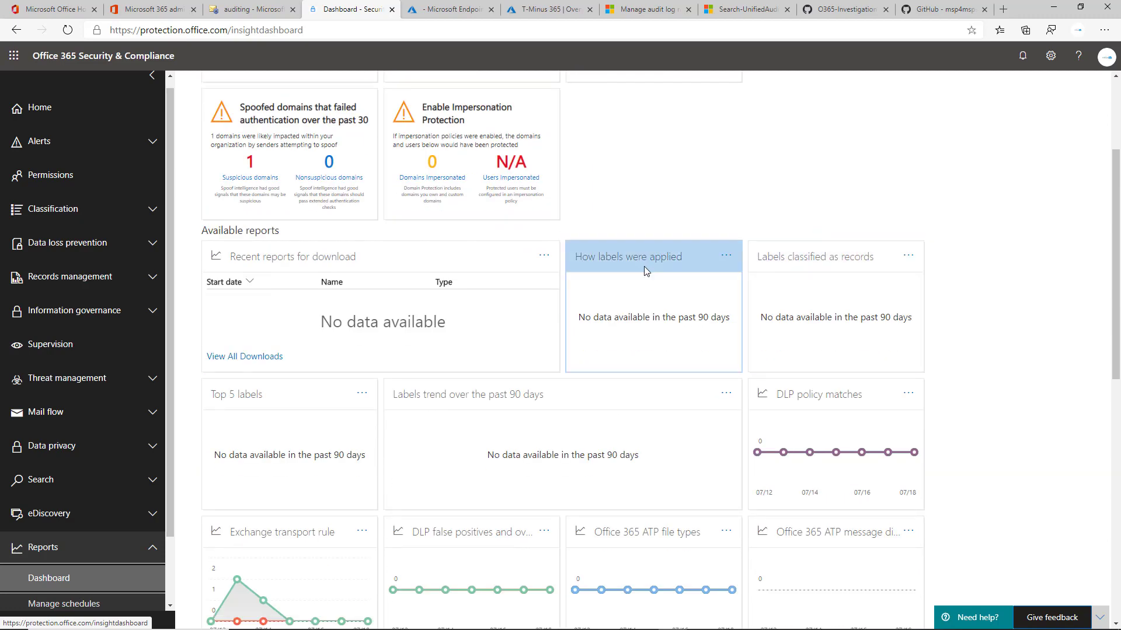
pyautogui.scroll(3, 643, 266)
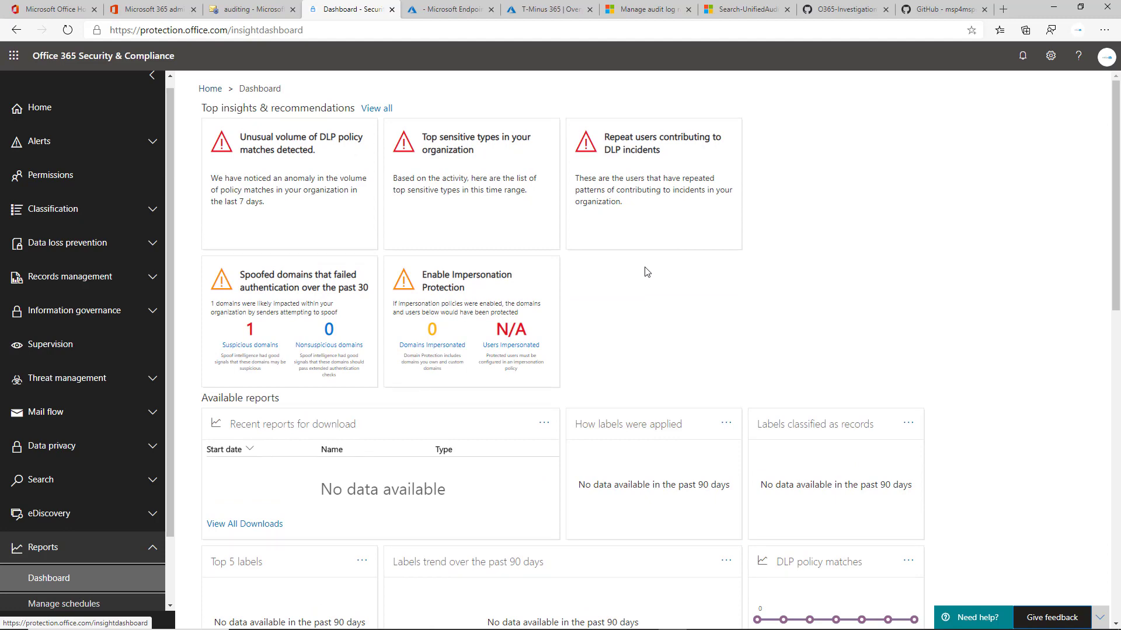
pyautogui.scroll(-4, 646, 272)
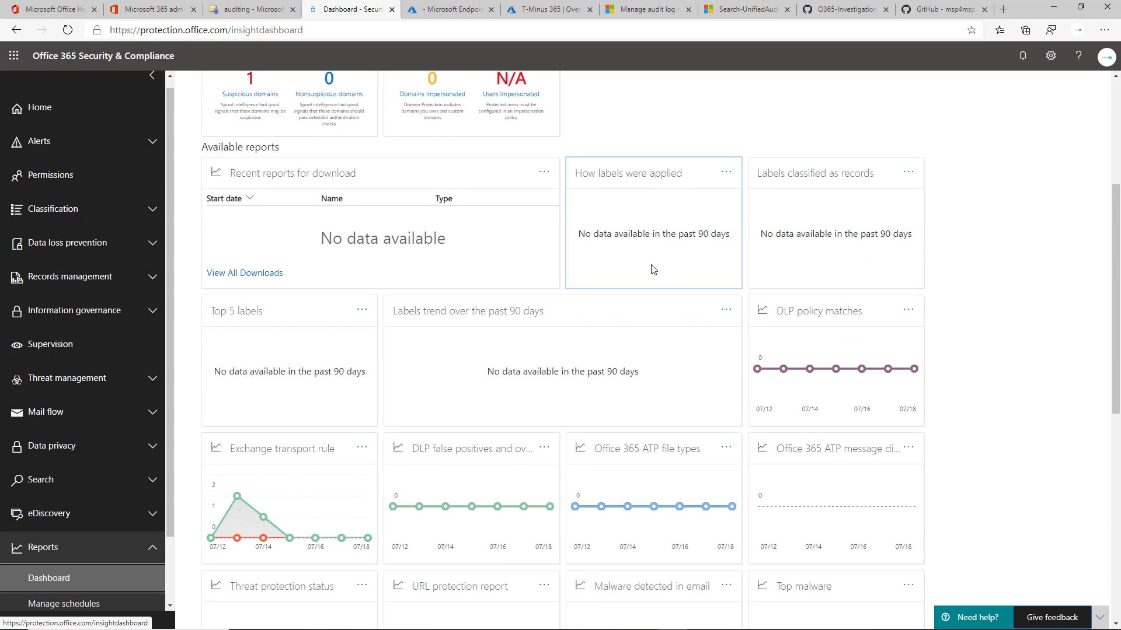
pyautogui.scroll(-3, 707, 288)
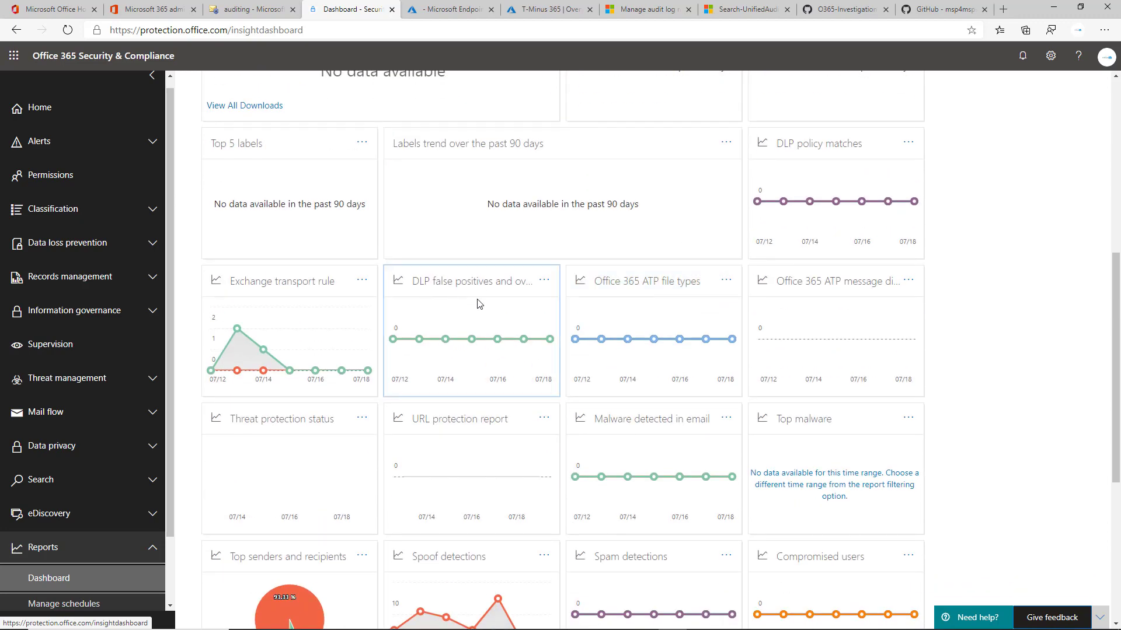
pyautogui.moveTo(512, 343)
pyautogui.scroll(-5, 672, 396)
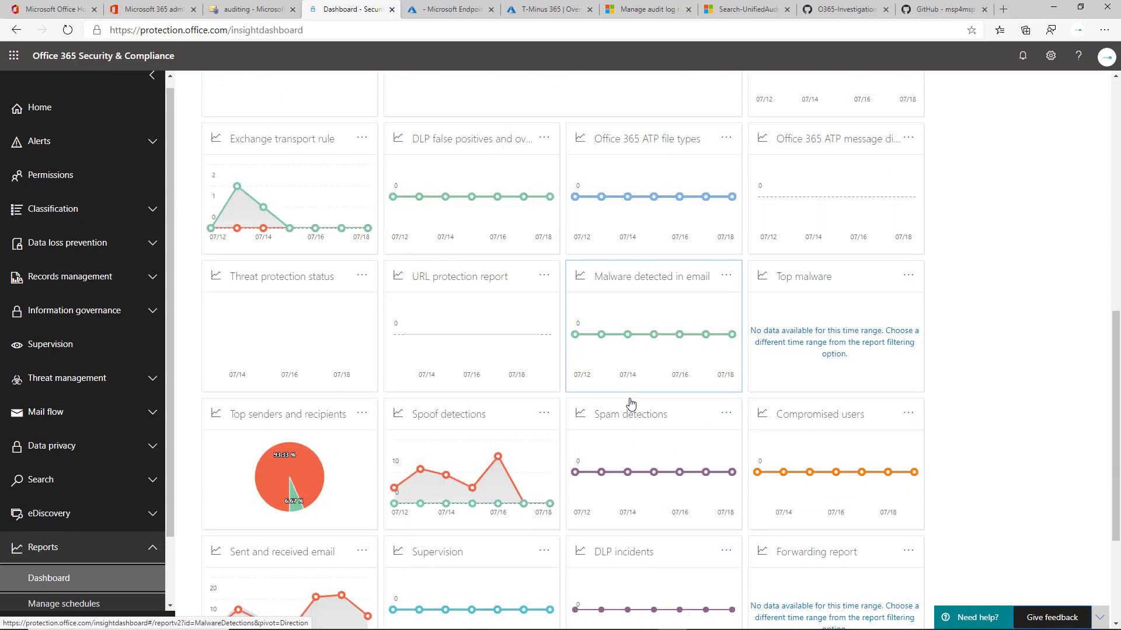
pyautogui.scroll(7, 624, 390)
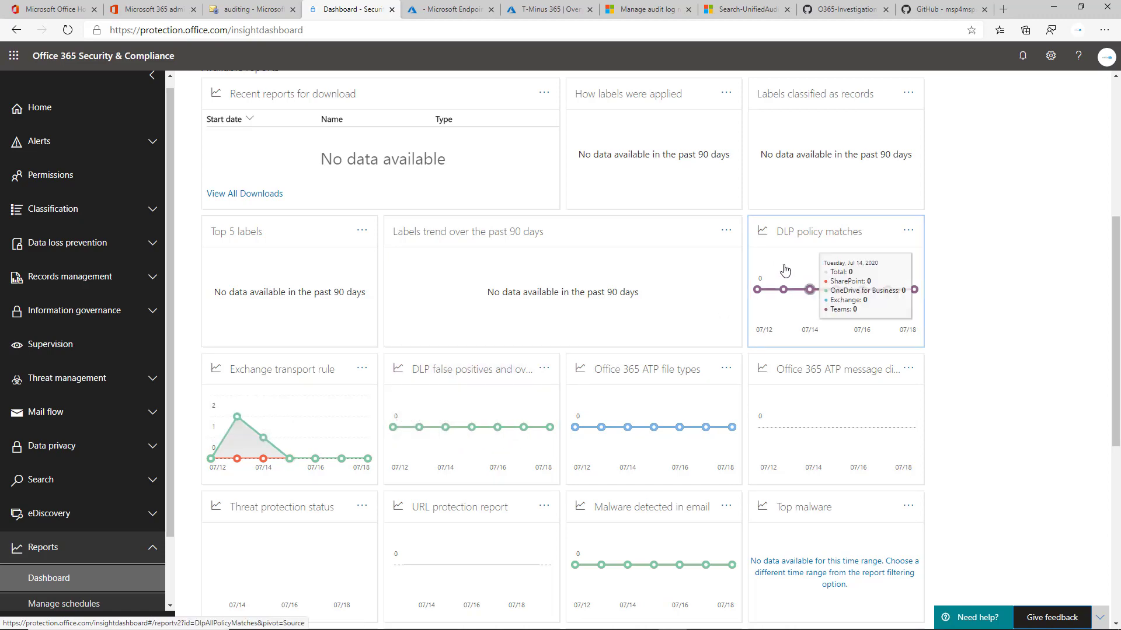
pyautogui.scroll(-4, 765, 292)
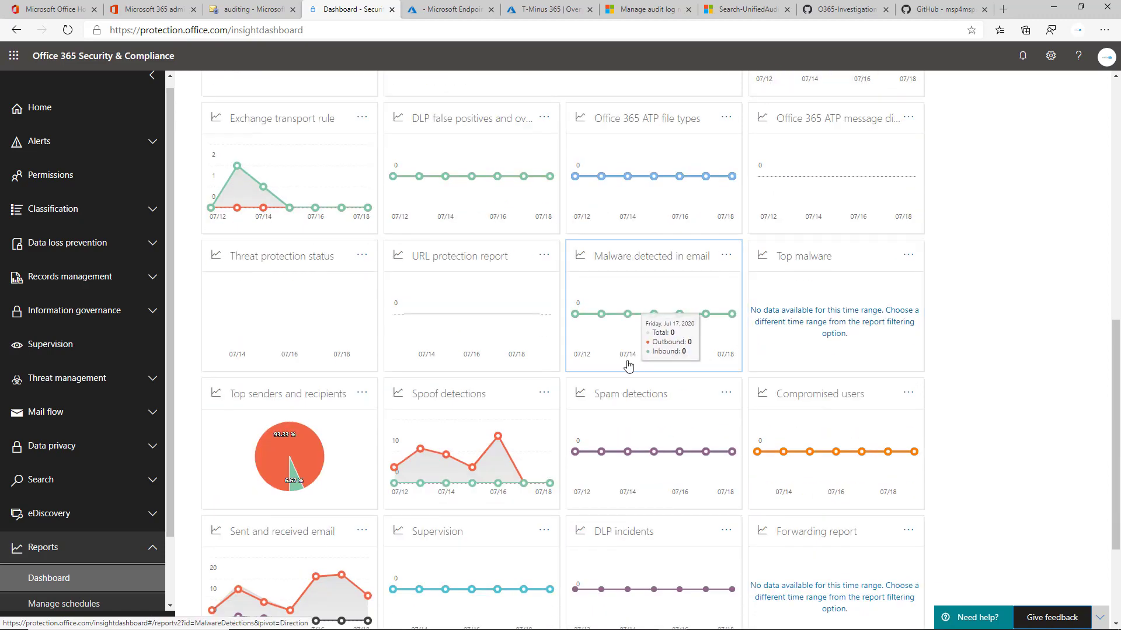
pyautogui.scroll(-3, 624, 366)
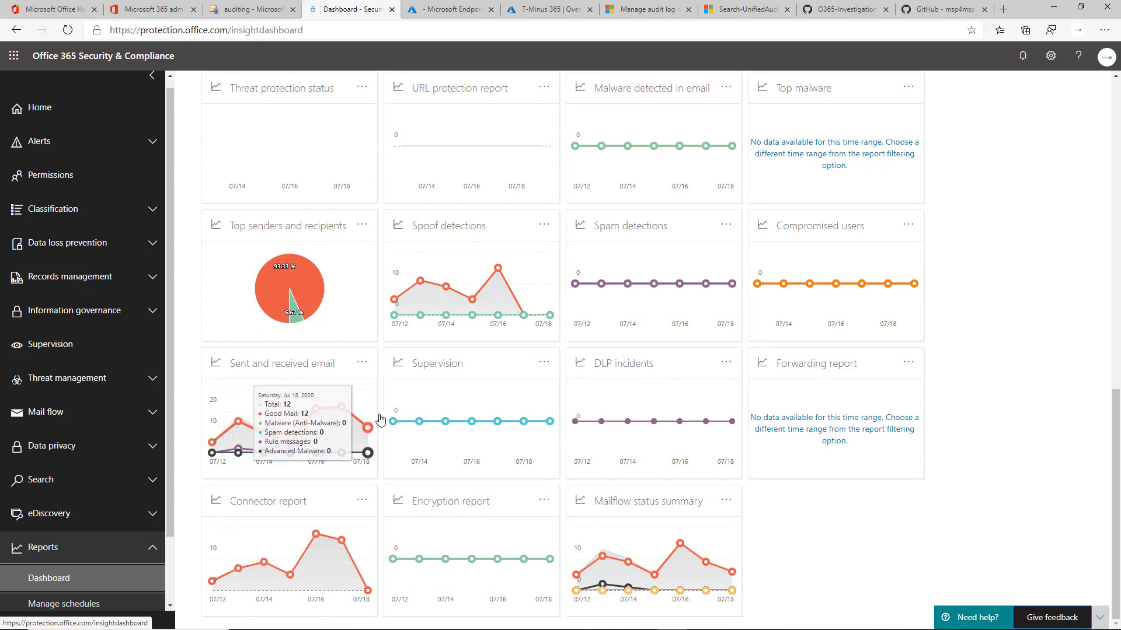
pyautogui.scroll(1, 455, 429)
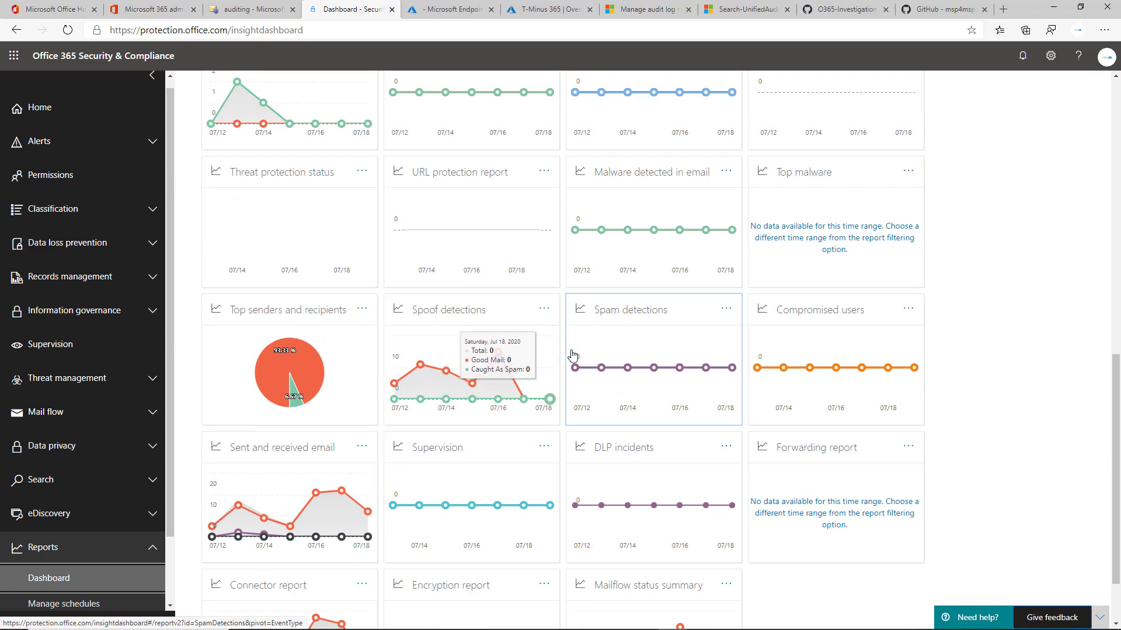
pyautogui.scroll(2, 572, 355)
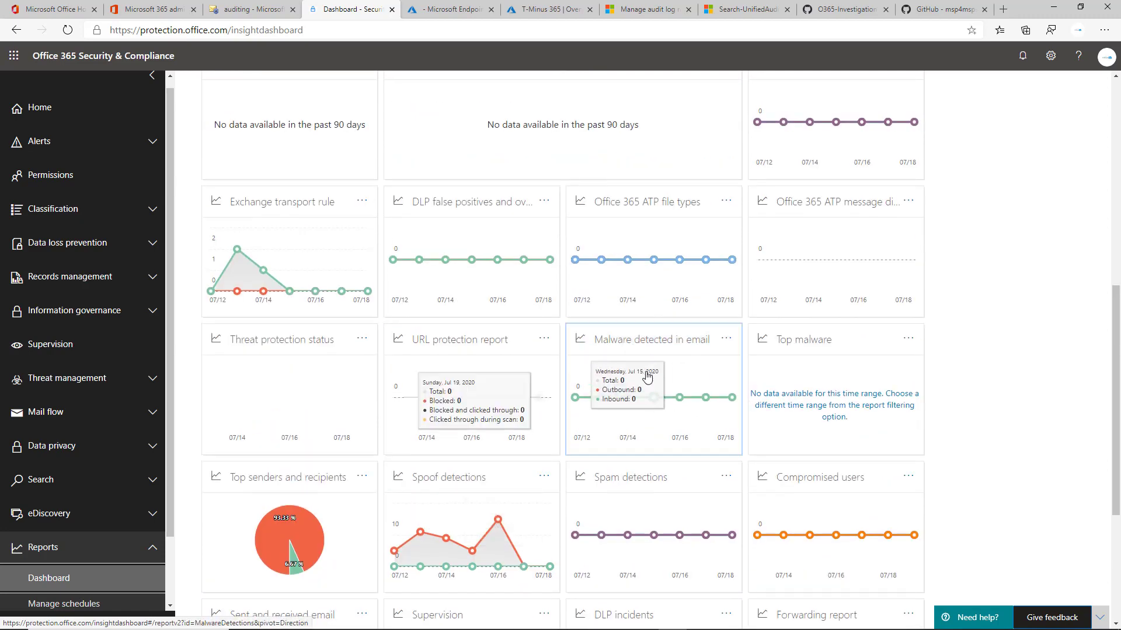
pyautogui.scroll(3, 683, 380)
pyautogui.scroll(-2, 429, 350)
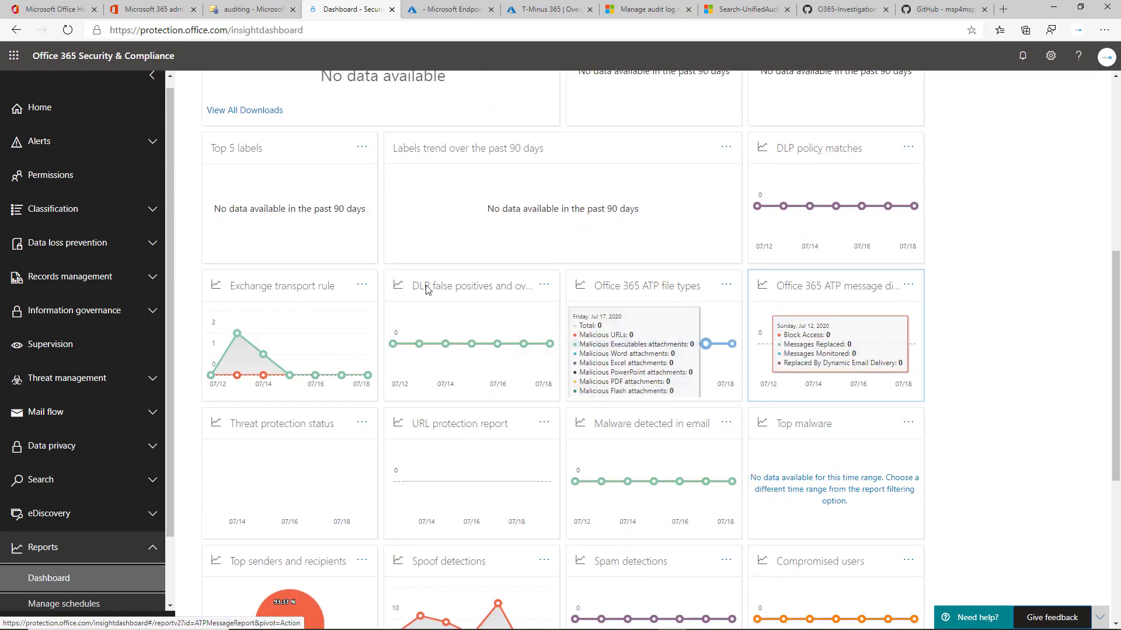
pyautogui.scroll(5, 527, 362)
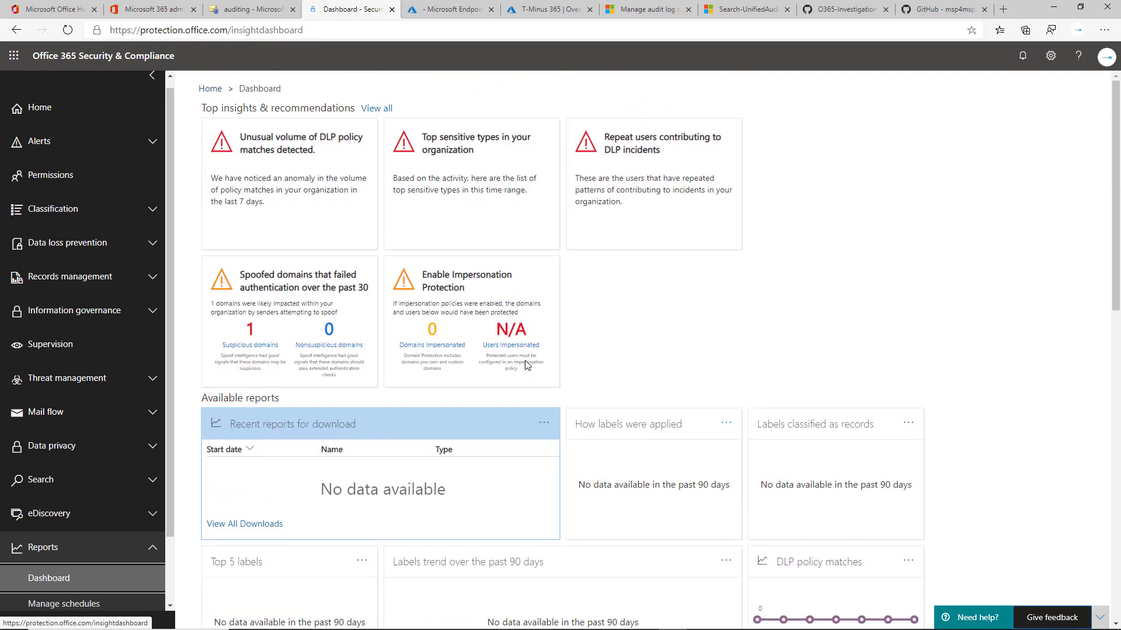
pyautogui.scroll(-7, 527, 364)
# Open the Malware detected in email report and open the Create schedule panel, then close it without saving.
pyautogui.click(703, 357)
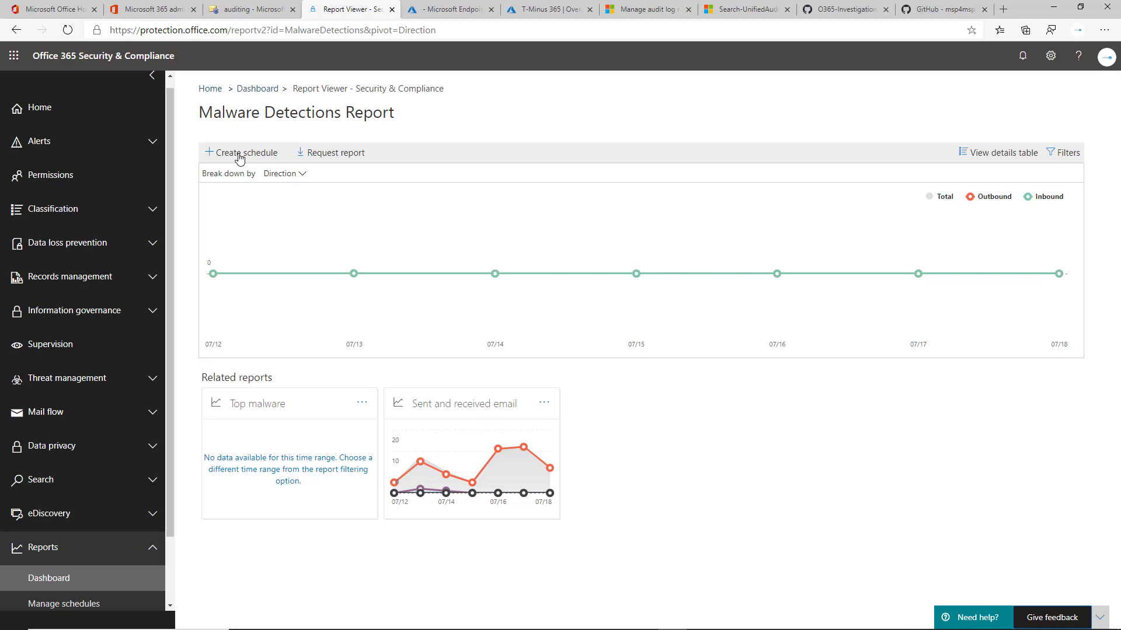
pyautogui.click(239, 155)
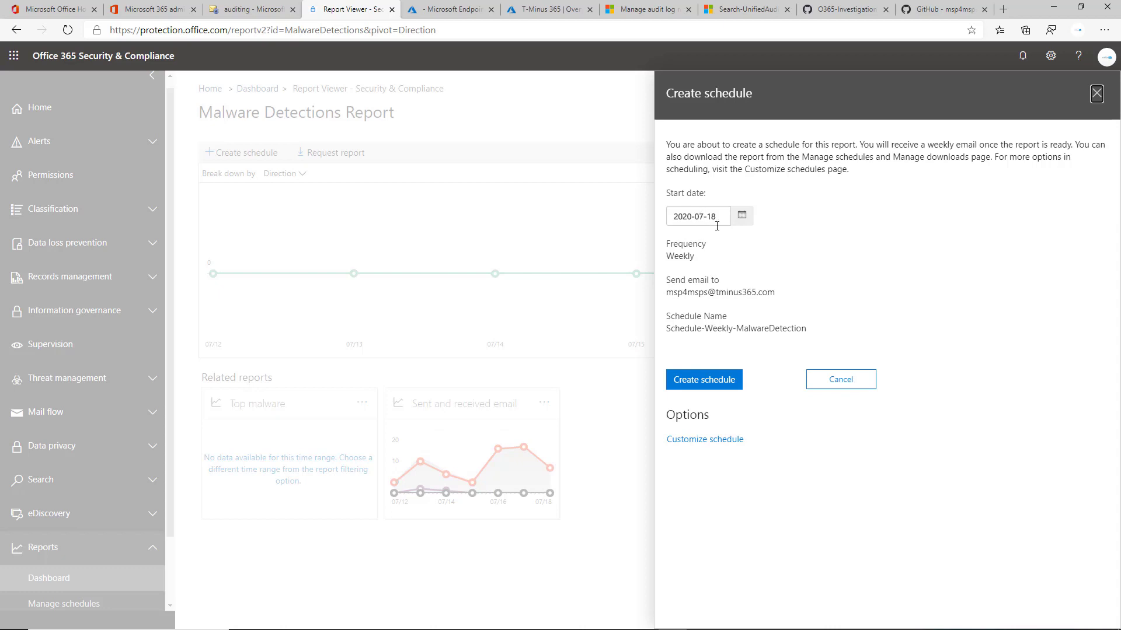
pyautogui.click(1096, 93)
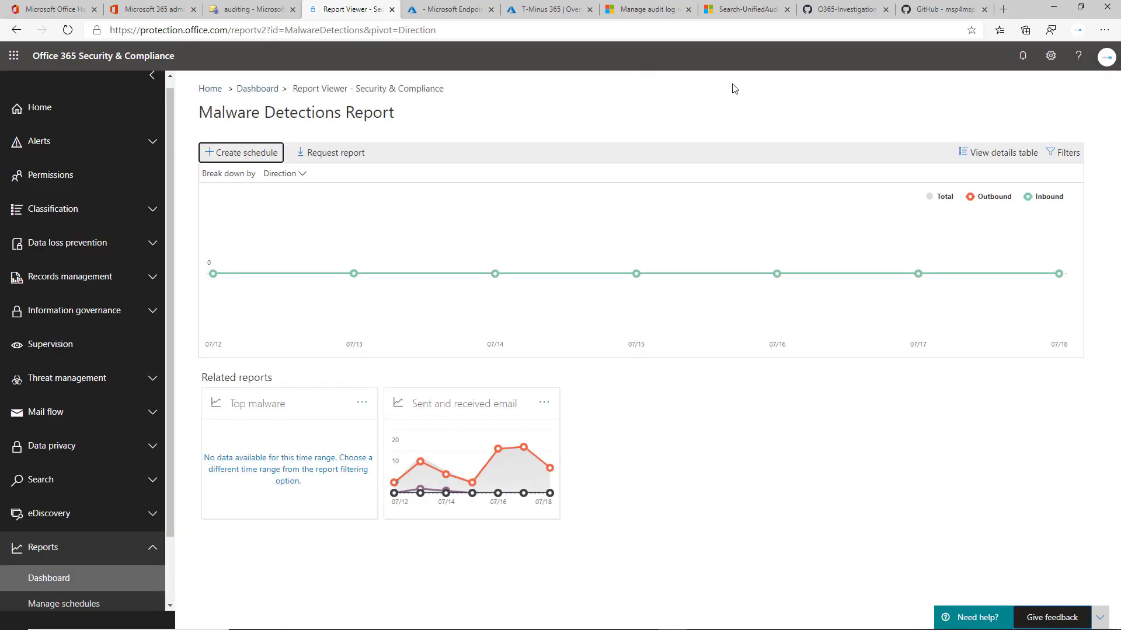
# Return to the Reports dashboard and scroll through its report cards again.
pyautogui.click(269, 91)
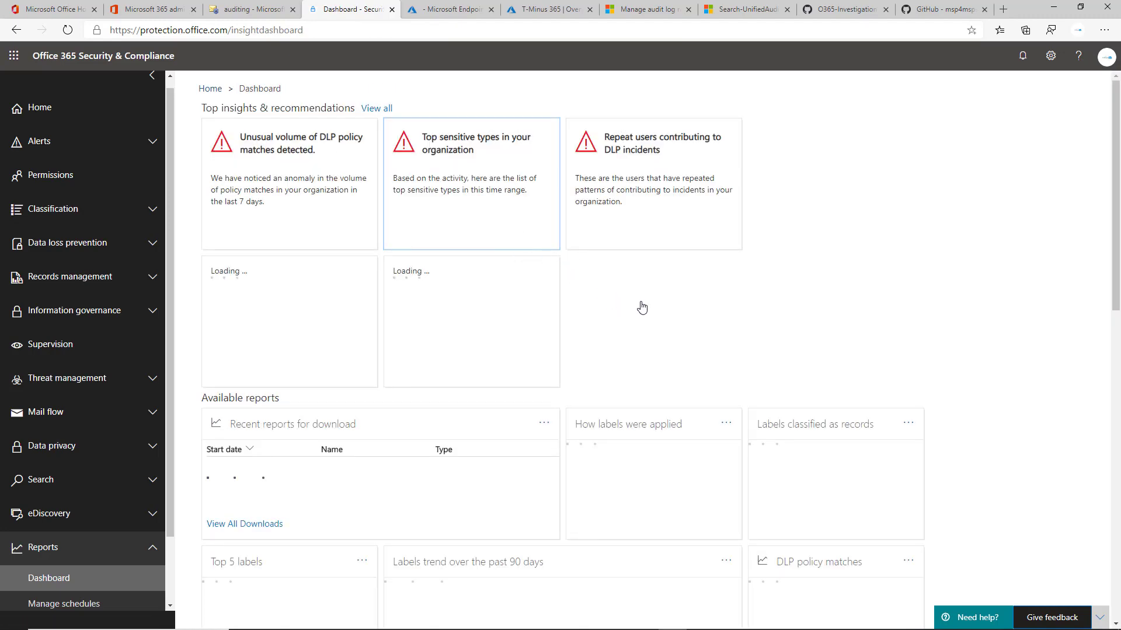
pyautogui.scroll(-12, 747, 362)
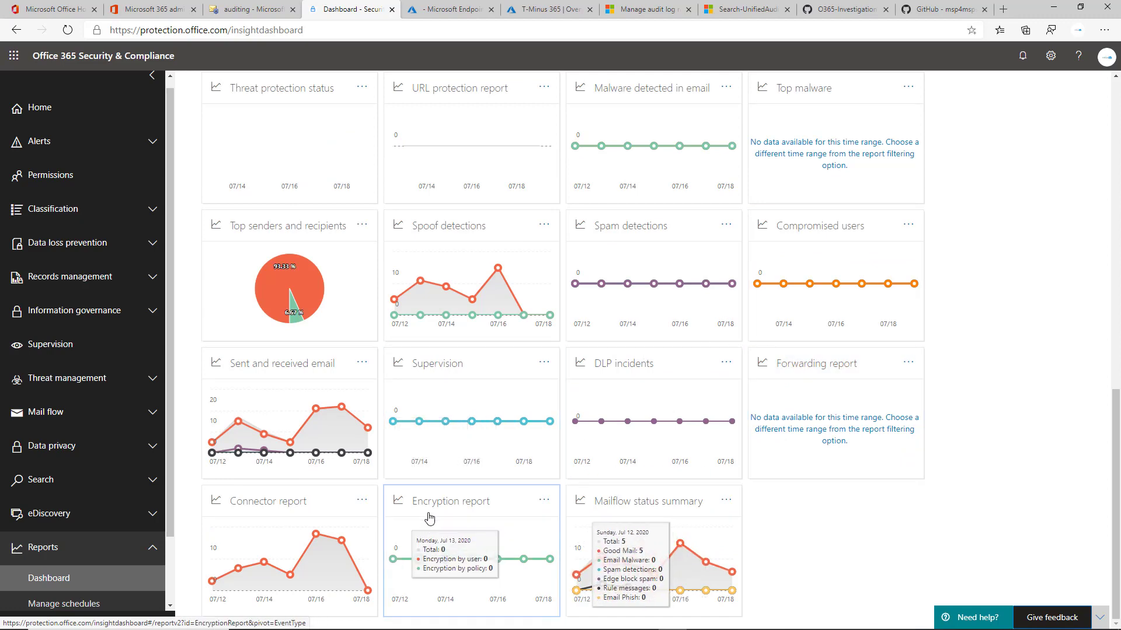
pyautogui.scroll(3, 399, 499)
pyautogui.scroll(6, 397, 508)
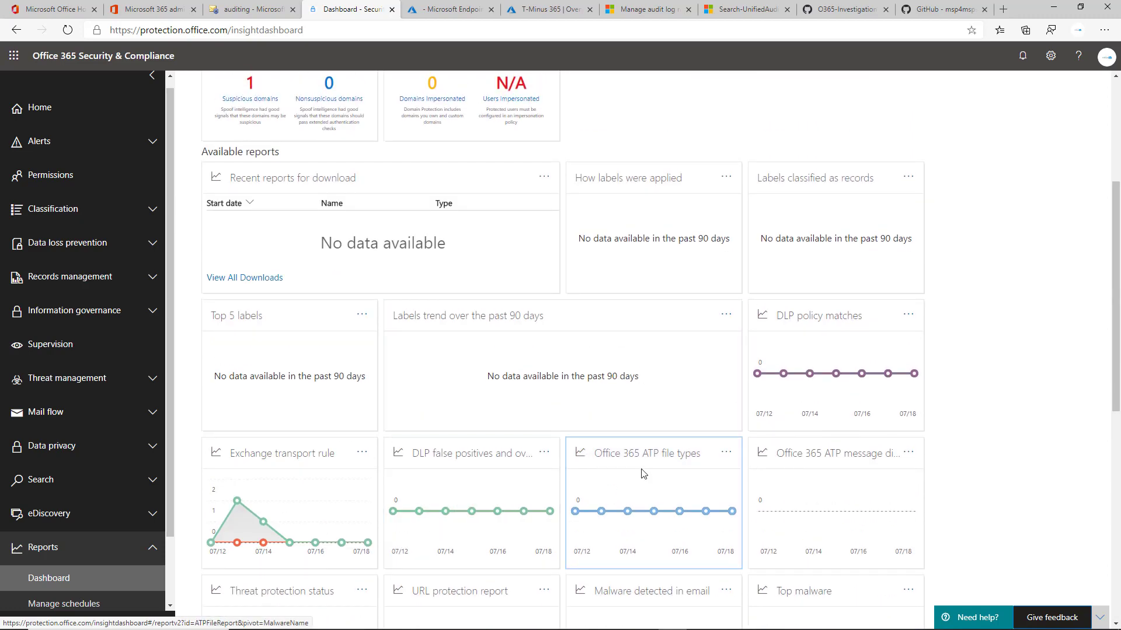
pyautogui.scroll(-3, 643, 473)
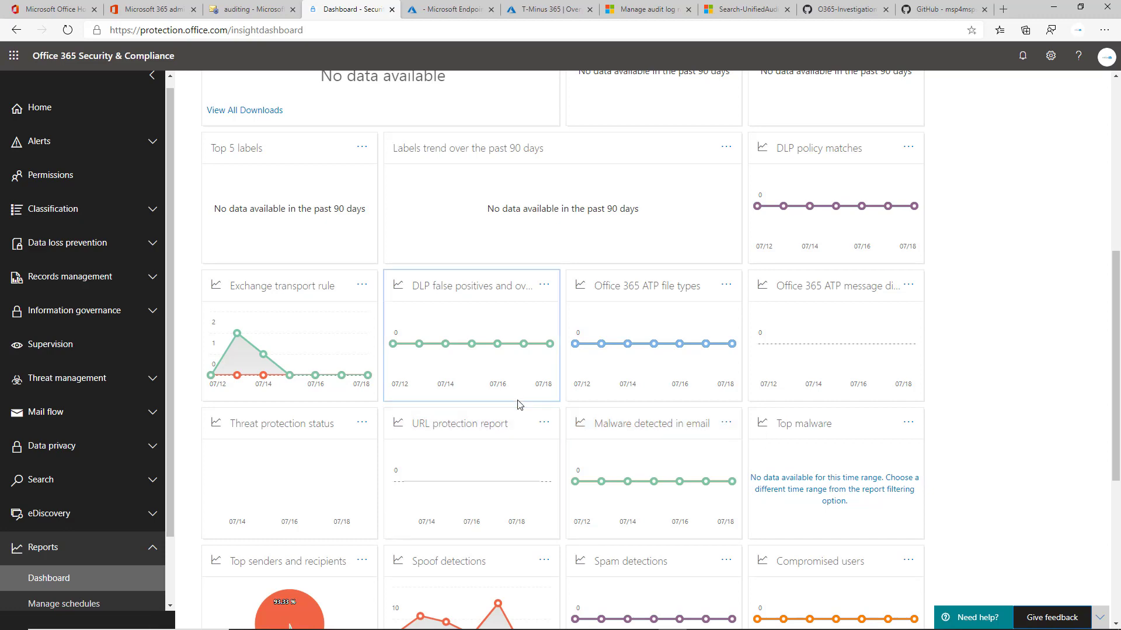
pyautogui.scroll(-6, 519, 405)
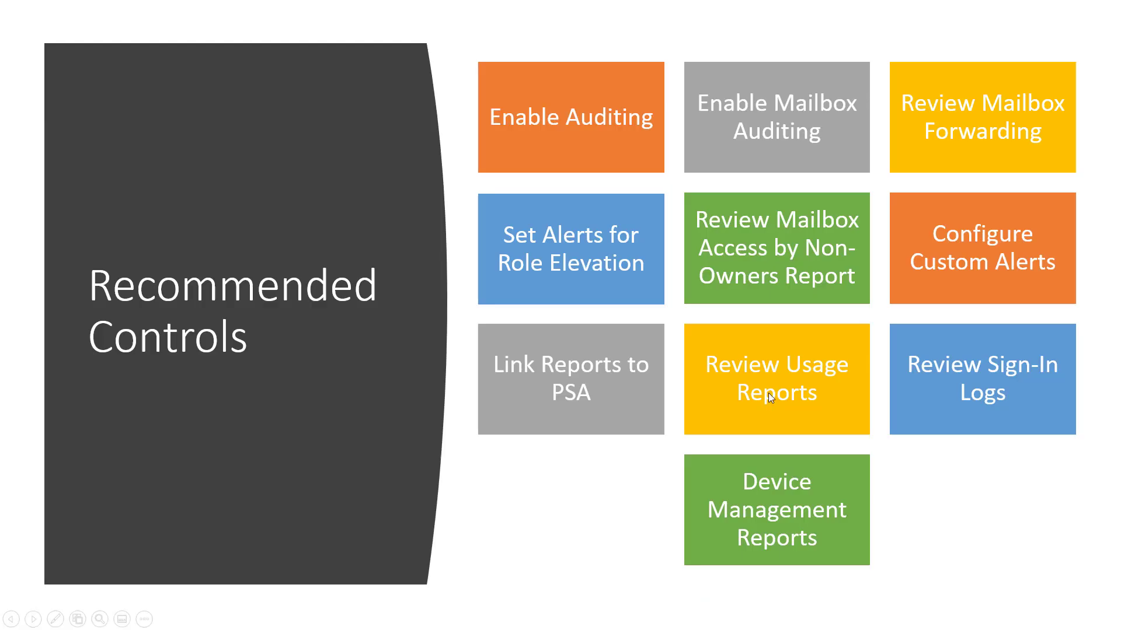
# Switch to the Microsoft 365 admin center Usage report and scroll through its active users and activity charts.
pyautogui.hotkey('alt', 'Tab')
pyautogui.press('Tab')
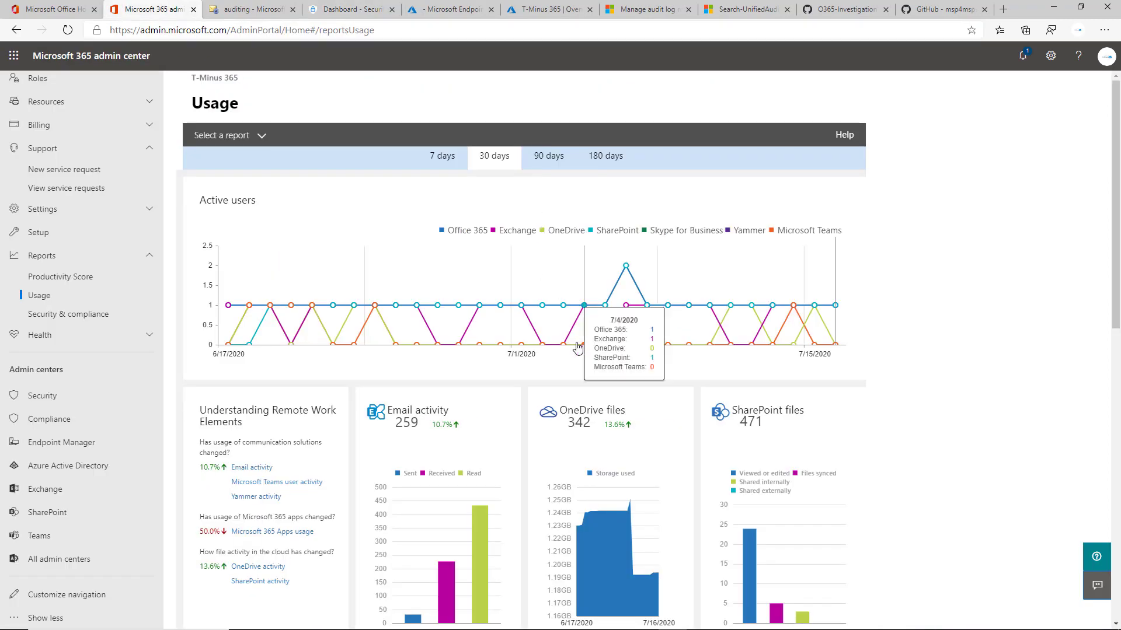
pyautogui.scroll(3, 93, 280)
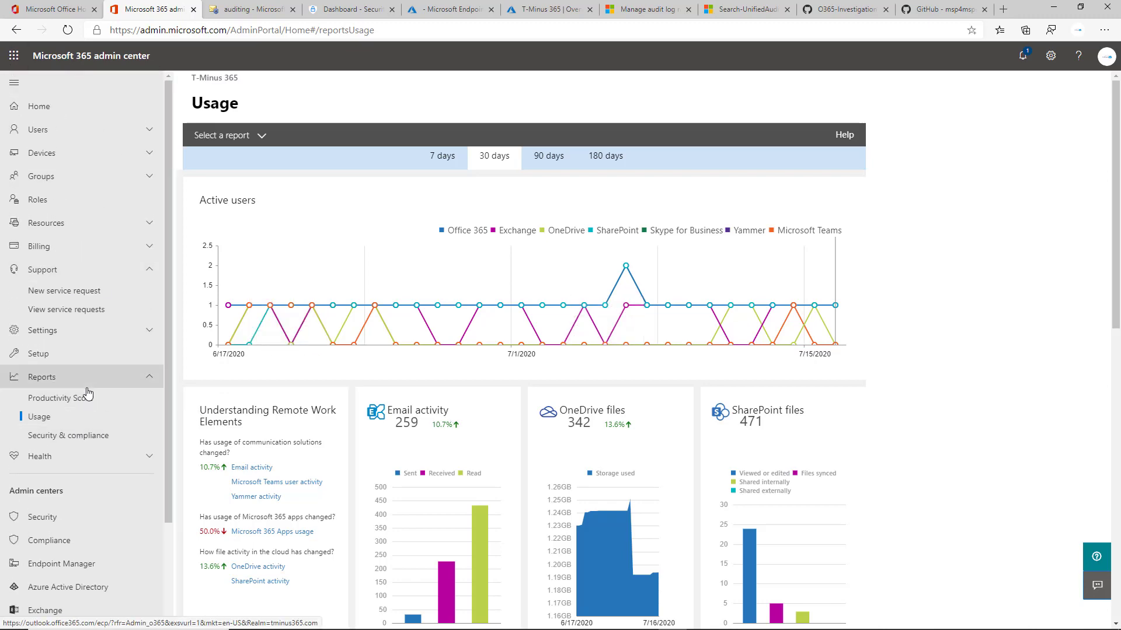
pyautogui.scroll(-3, 408, 470)
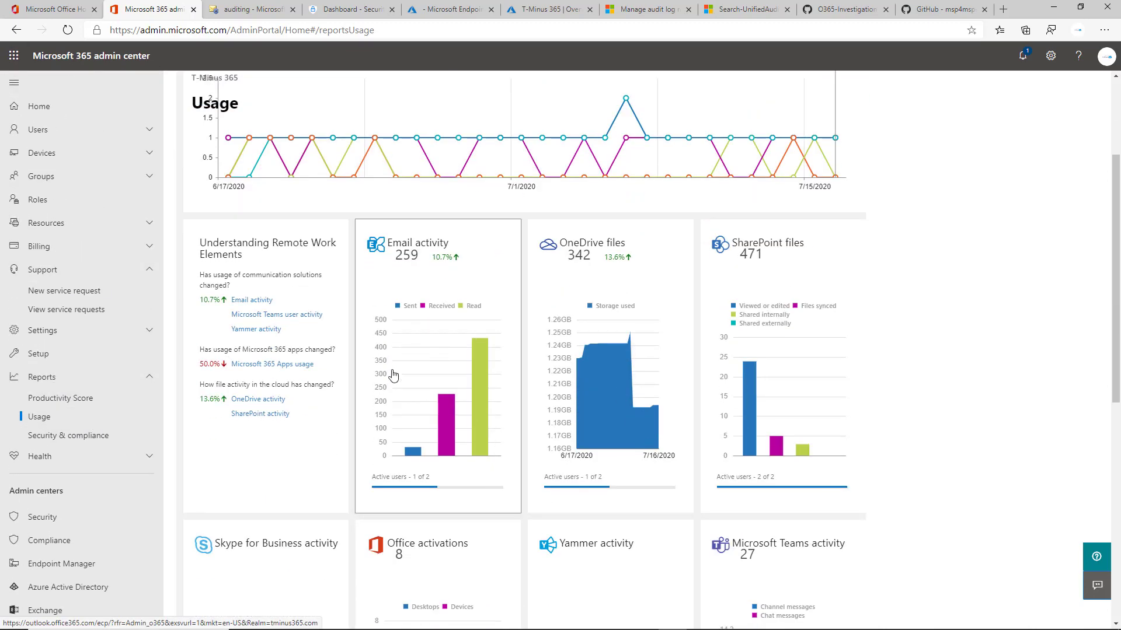
pyautogui.scroll(2, 609, 327)
pyautogui.scroll(-6, 609, 326)
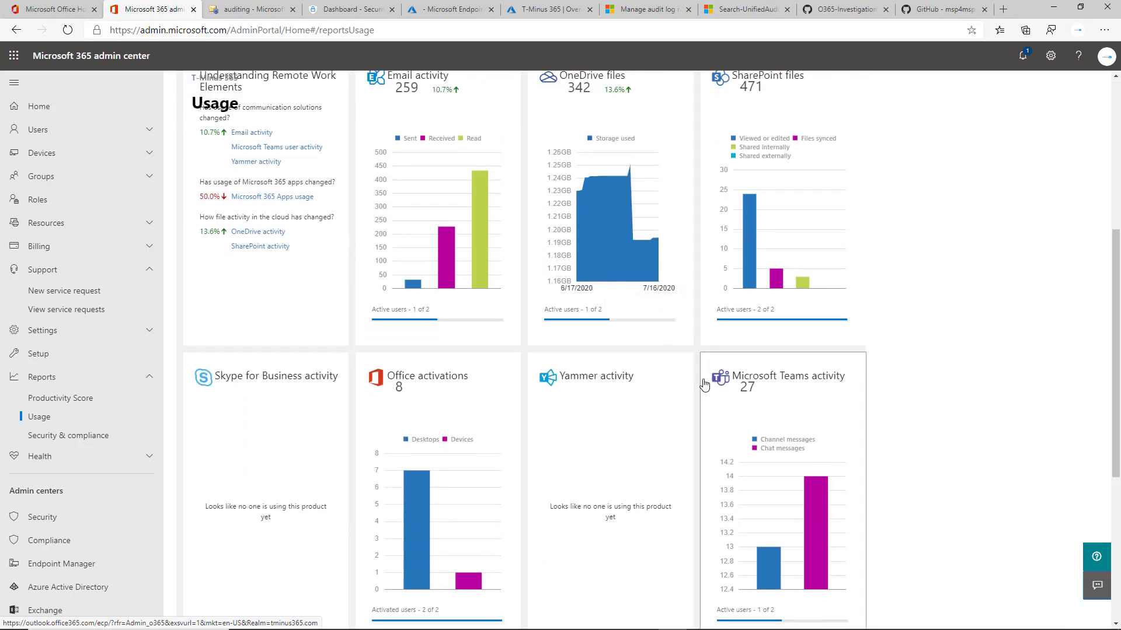
pyautogui.scroll(5, 613, 379)
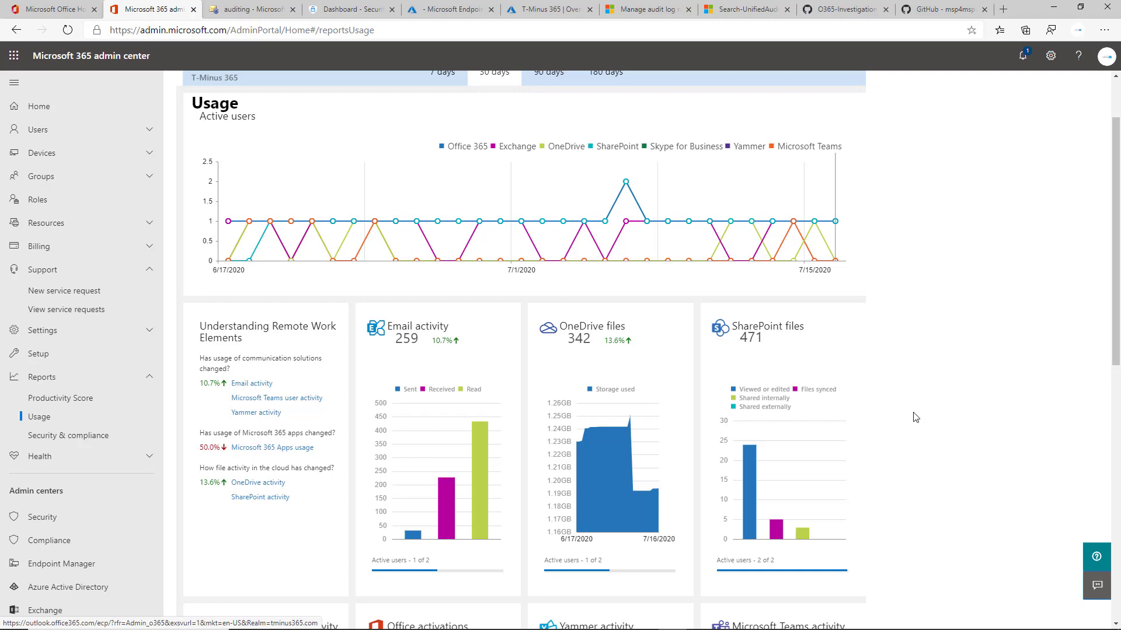
pyautogui.scroll(-1, 800, 350)
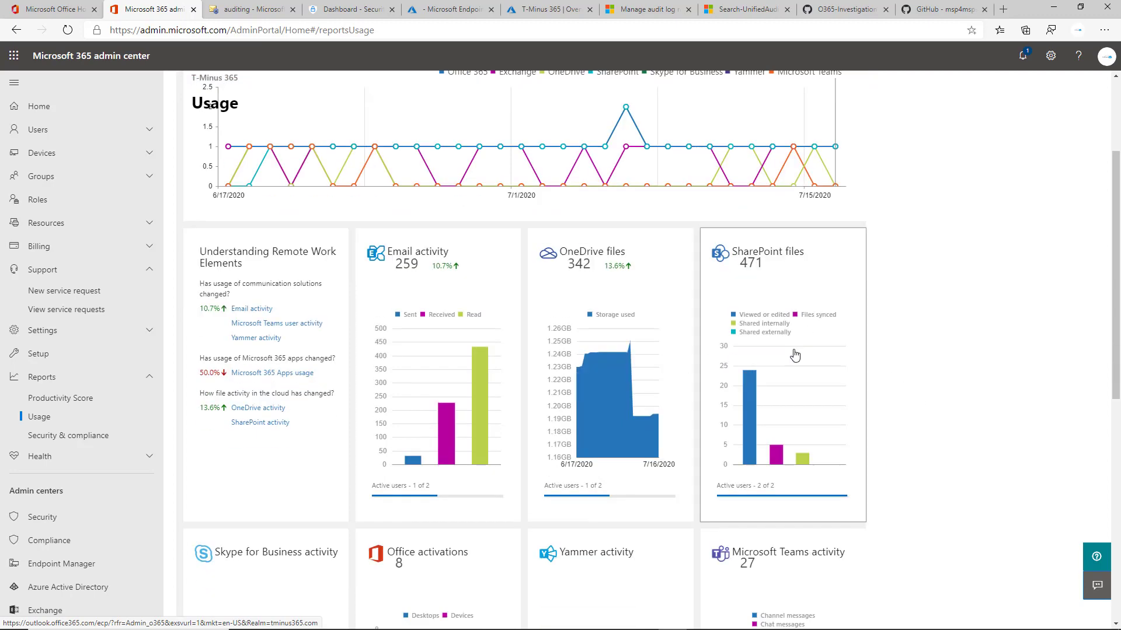
pyautogui.scroll(-1, 795, 355)
pyautogui.scroll(-2, 823, 373)
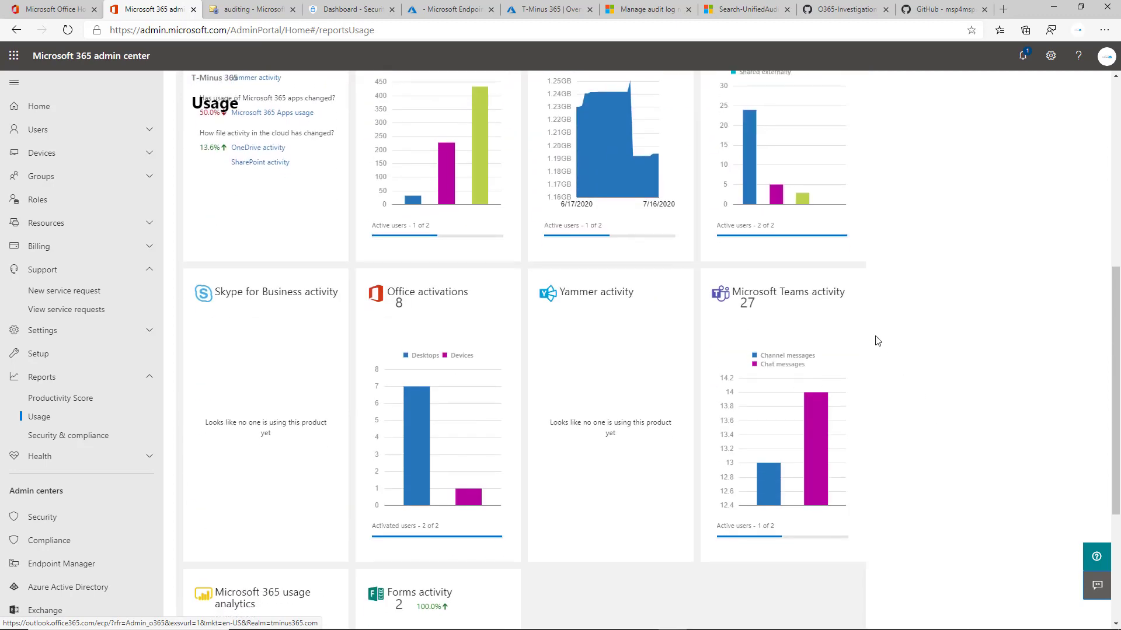
pyautogui.scroll(5, 877, 341)
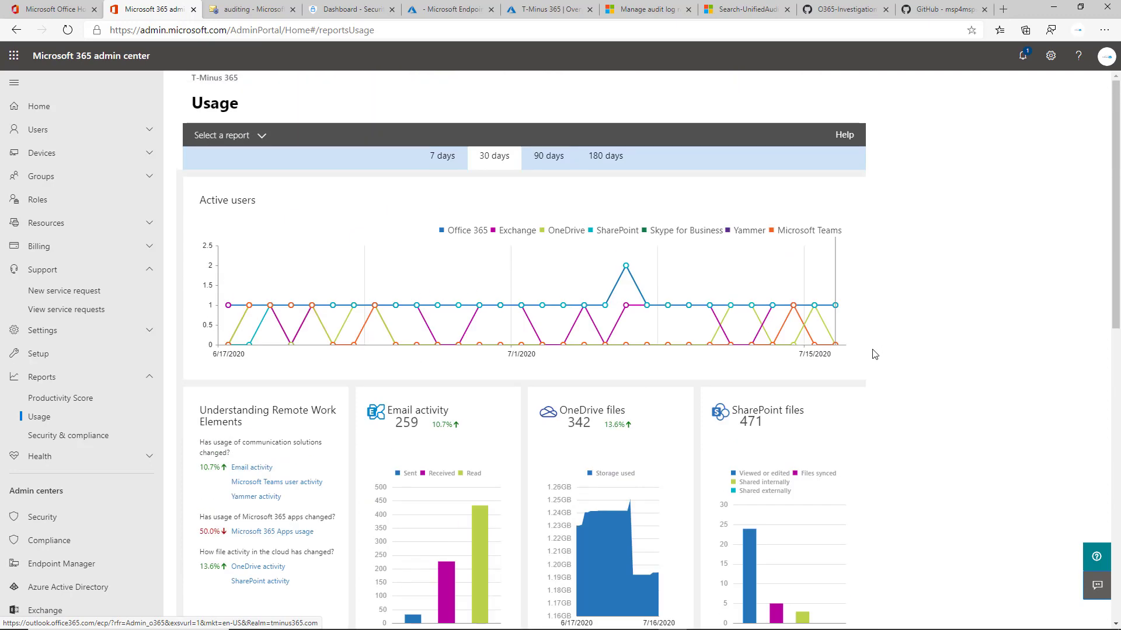
pyautogui.moveTo(733, 366)
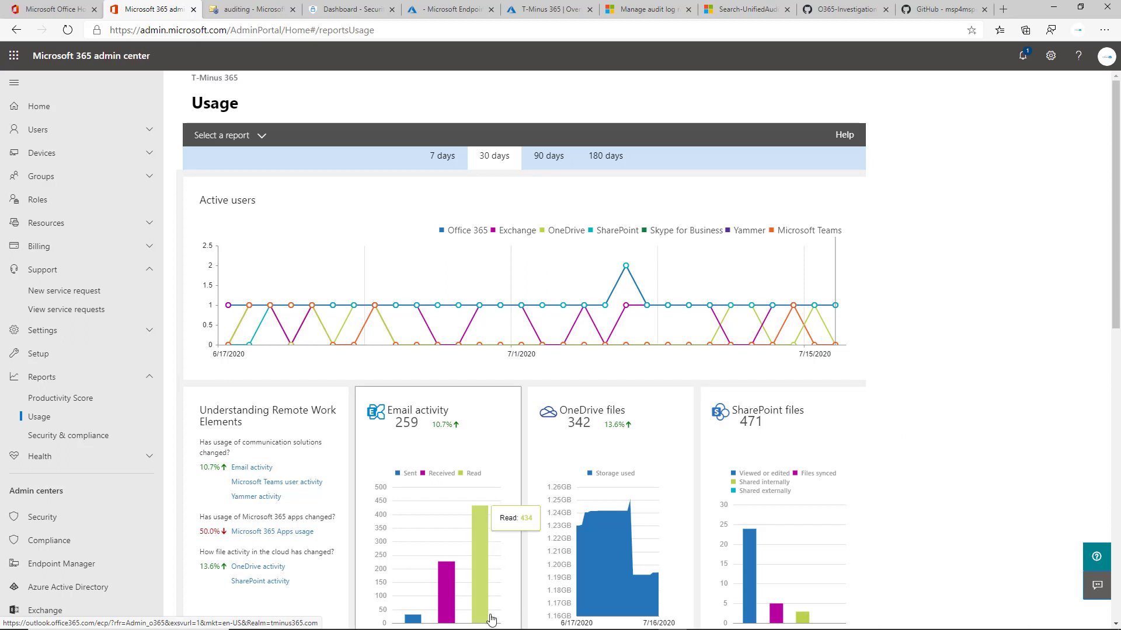
pyautogui.moveTo(748, 536)
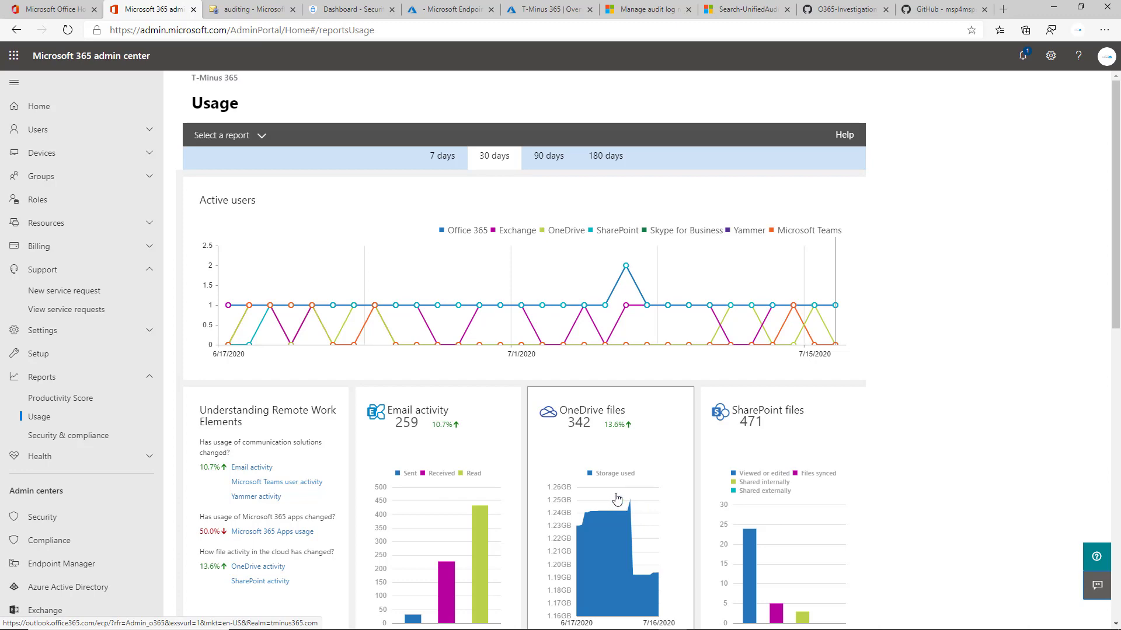
# Scroll up and down the Usage dashboard to examine the activity and product report cards.
pyautogui.scroll(-4, 617, 499)
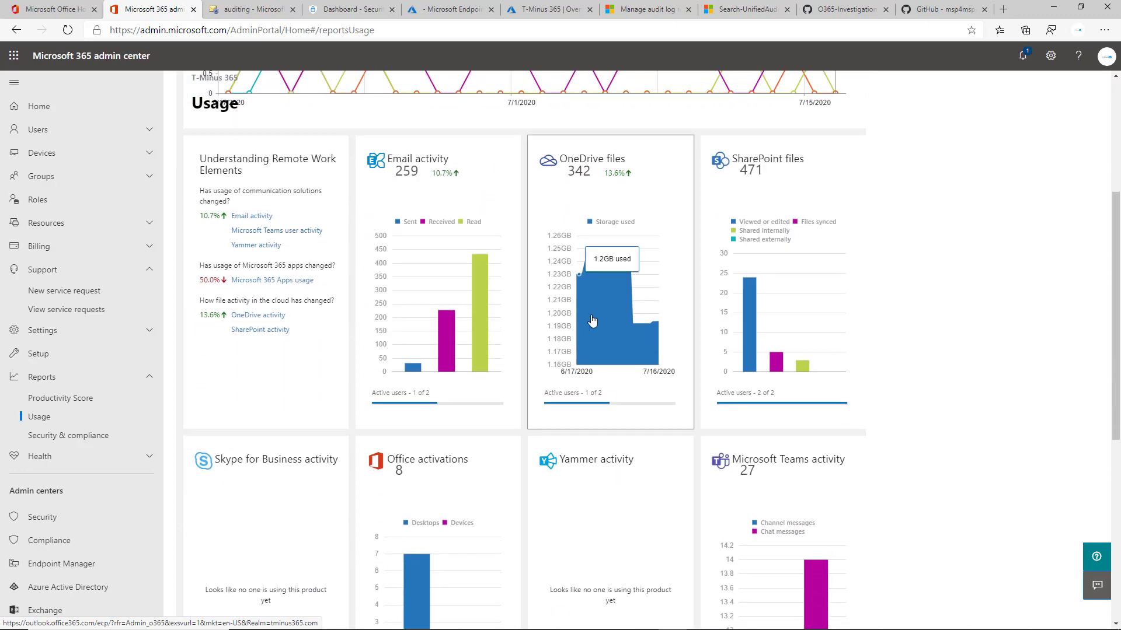
pyautogui.scroll(4, 449, 327)
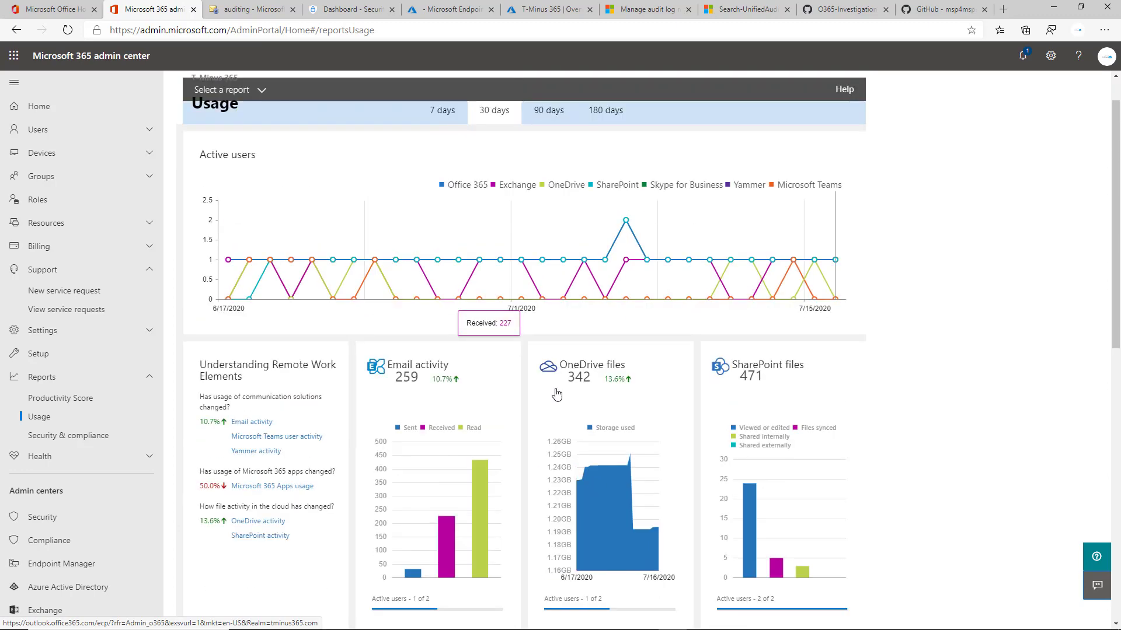
pyautogui.scroll(-4, 670, 493)
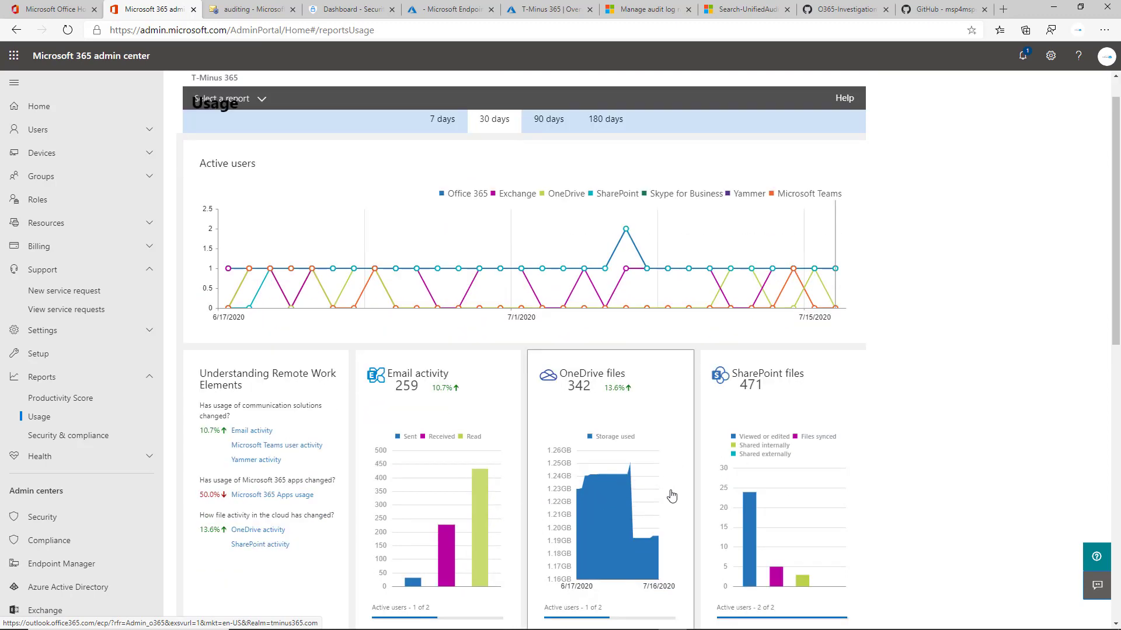
pyautogui.scroll(3, 785, 452)
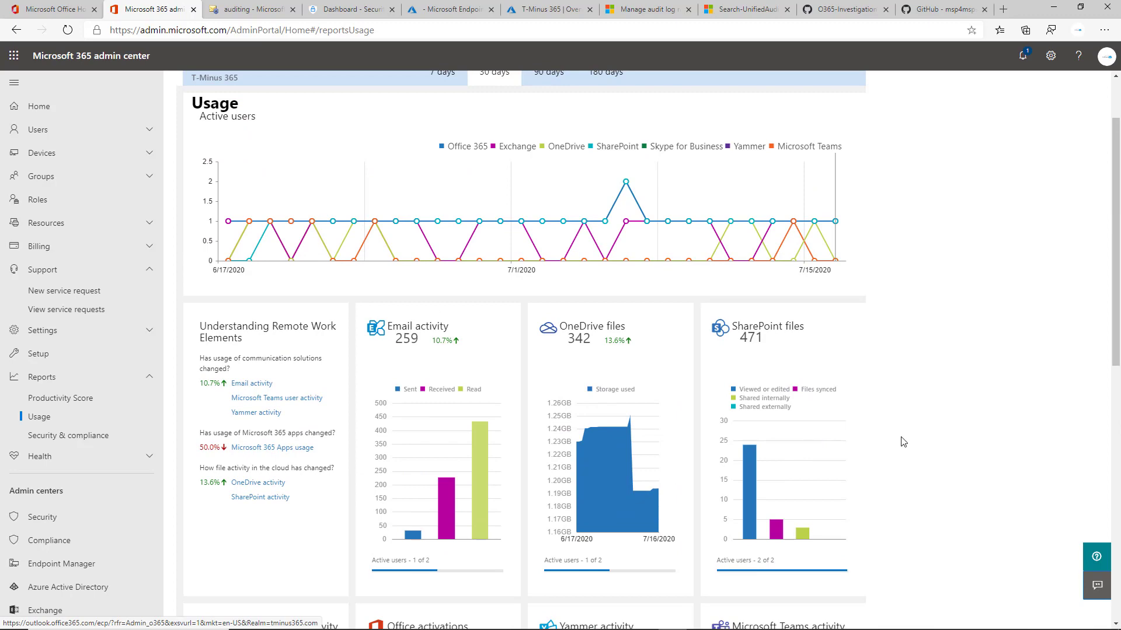
pyautogui.scroll(-4, 921, 427)
pyautogui.scroll(-3, 758, 408)
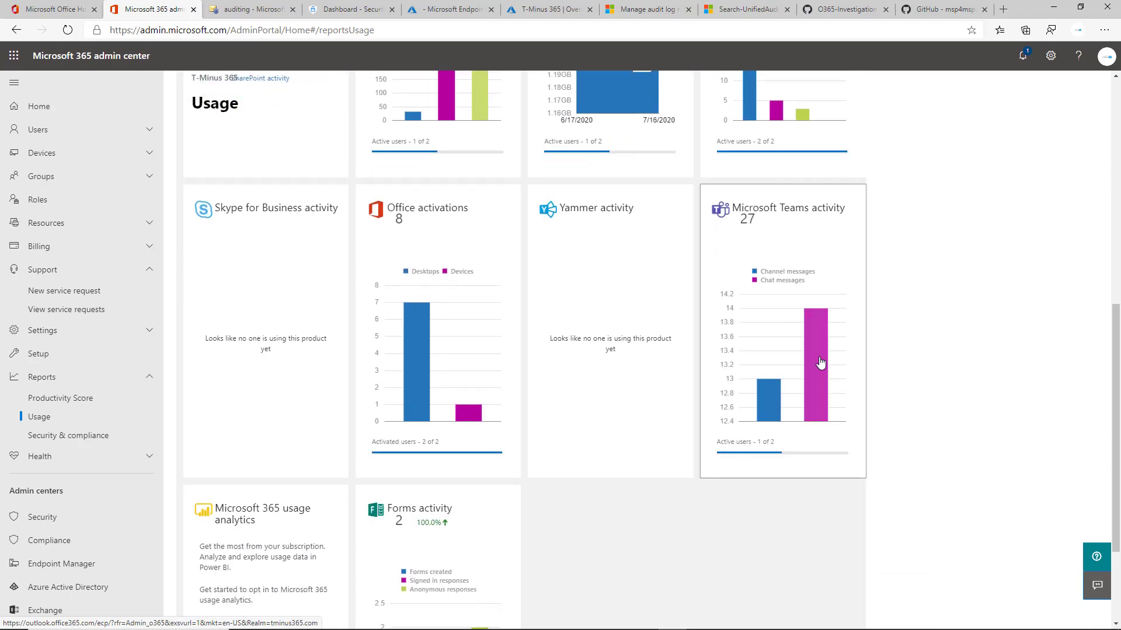
pyautogui.scroll(3, 736, 357)
pyautogui.scroll(1, 737, 359)
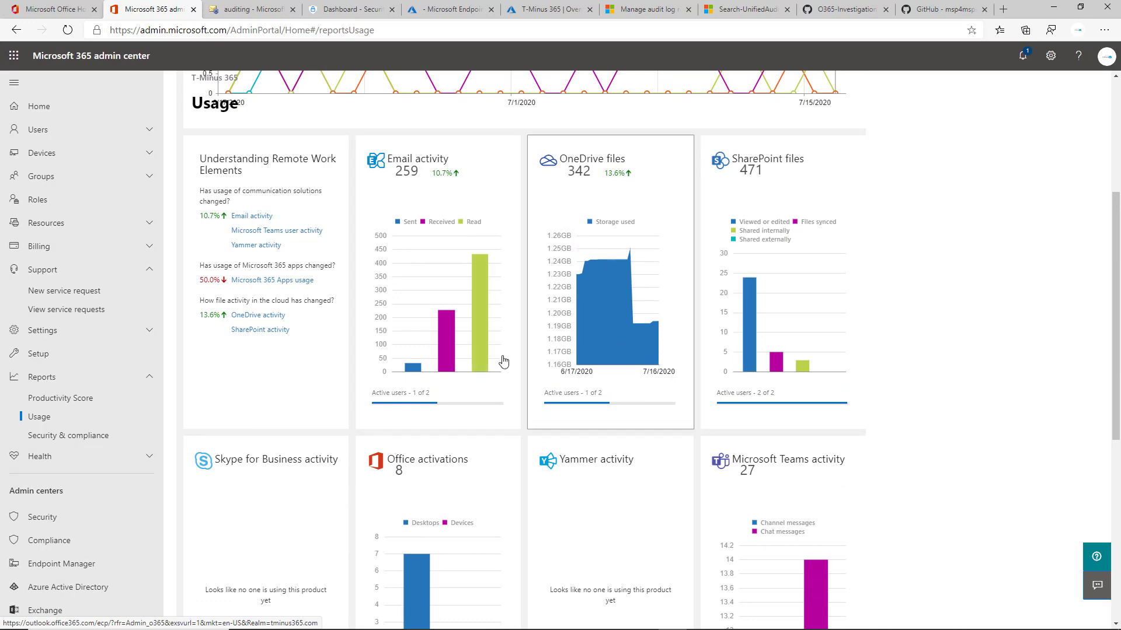
pyautogui.scroll(4, 518, 394)
# Open the Microsoft Teams user activity report from the report selector.
pyautogui.click(260, 137)
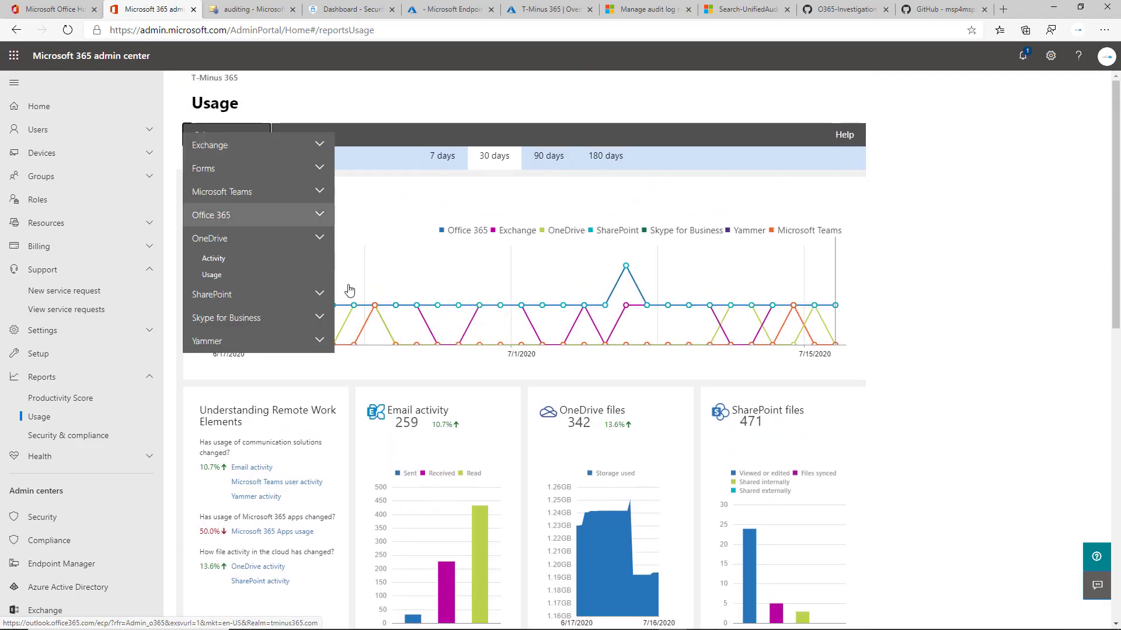
pyautogui.click(272, 192)
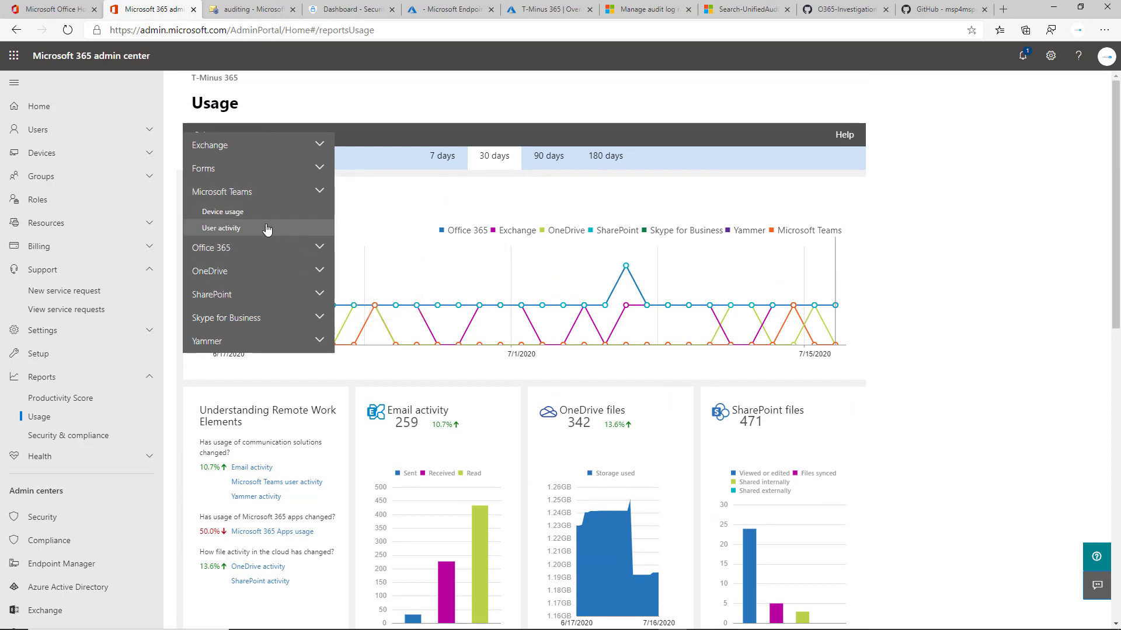
pyautogui.click(269, 231)
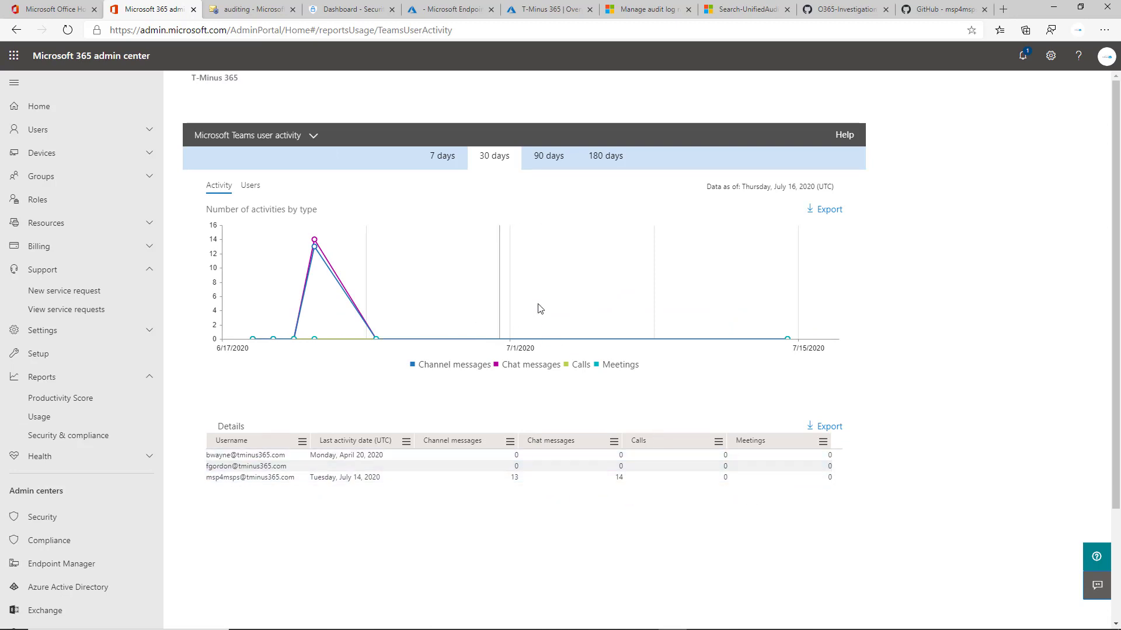
pyautogui.moveTo(348, 263)
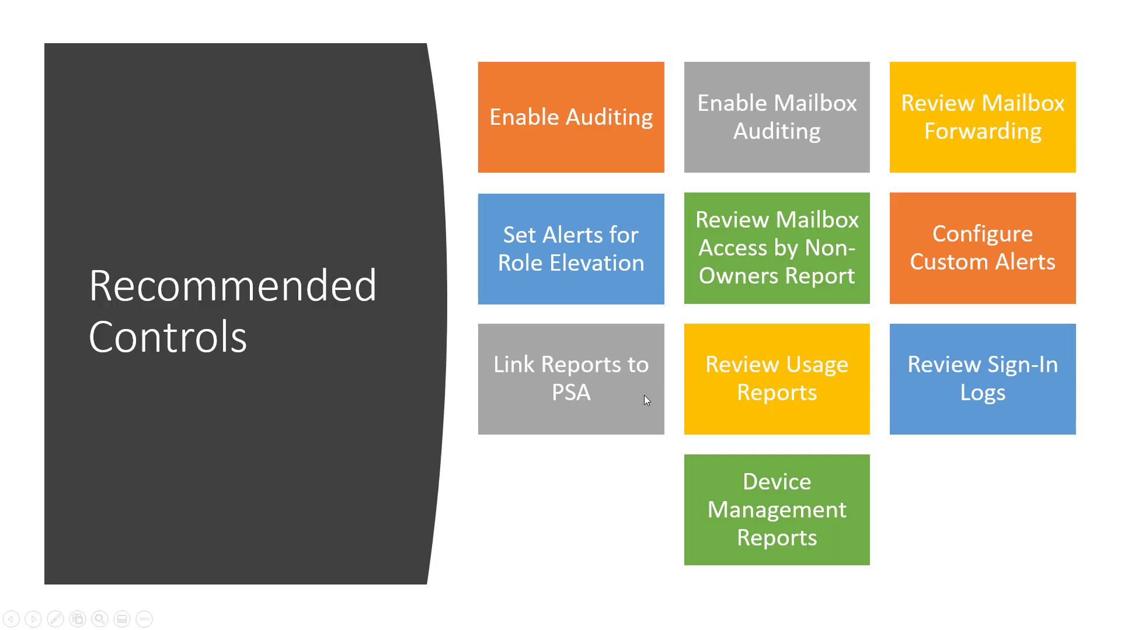
# Switch to the Azure Active Directory admin center overview and highlight the tenant's Azure AD Premium P1 licence.
pyautogui.hotkey('alt', 'Tab')
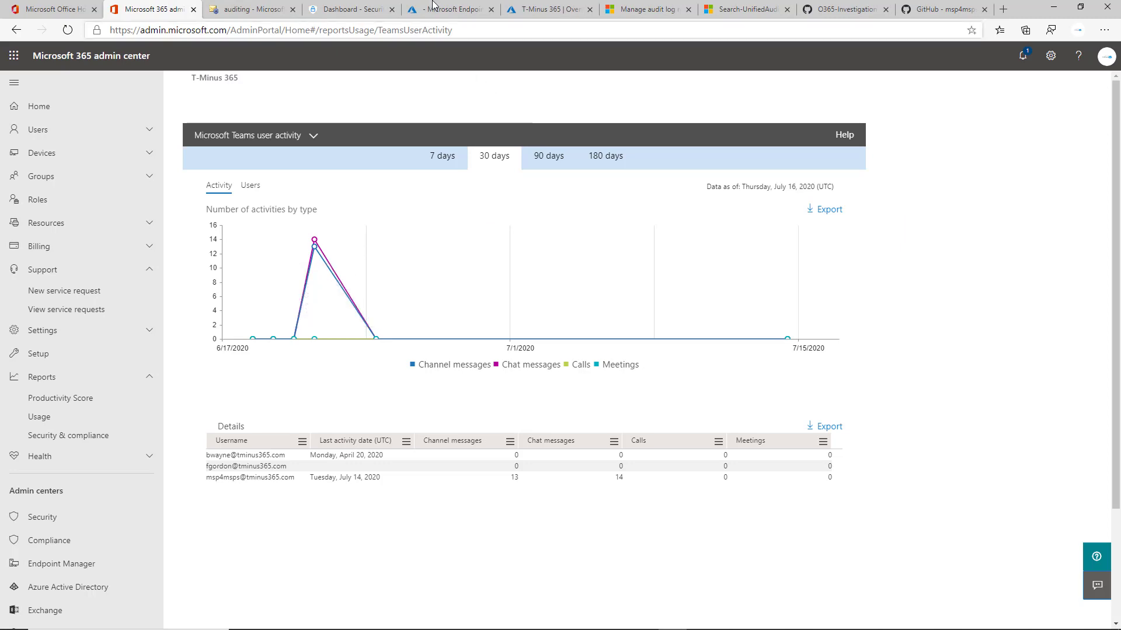
pyautogui.click(432, 4)
pyautogui.click(521, 9)
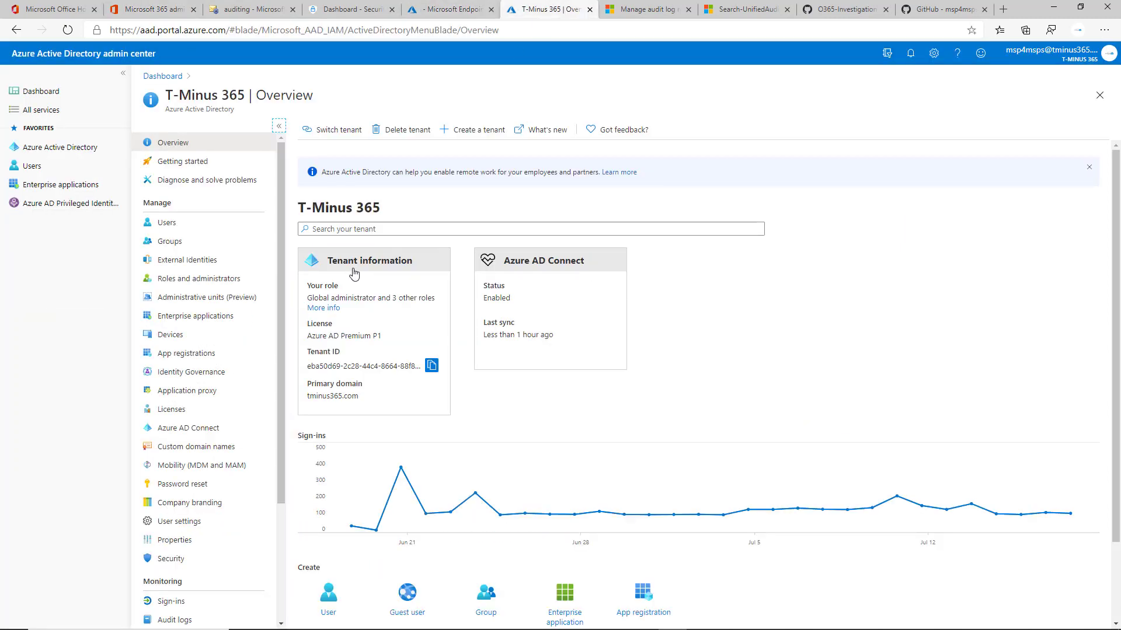
pyautogui.scroll(-5, 234, 379)
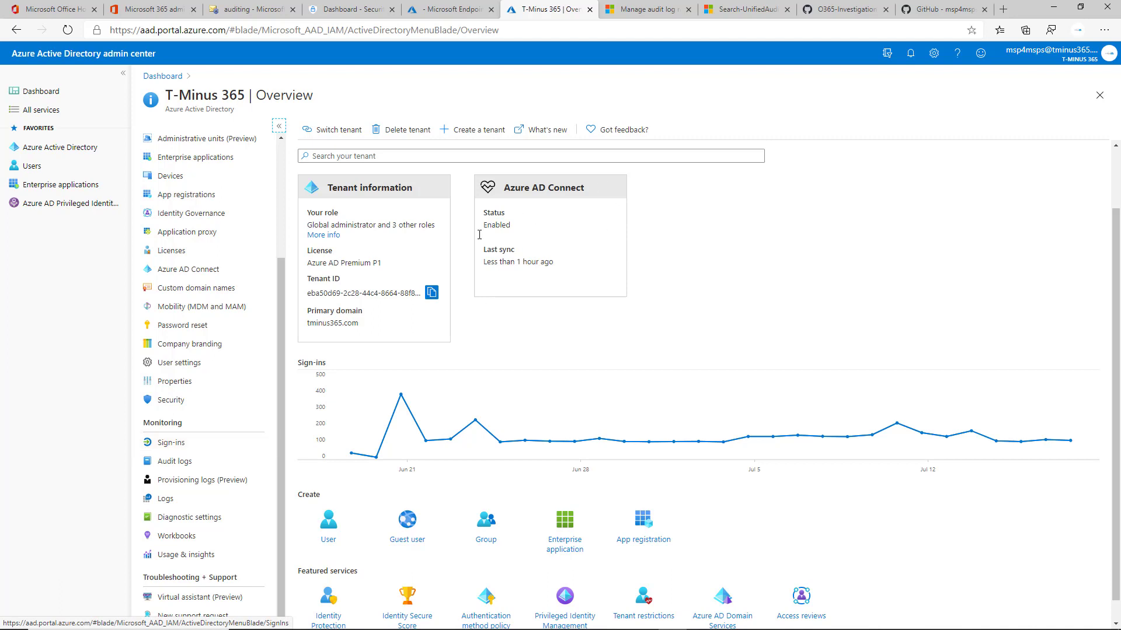
pyautogui.moveTo(383, 263); pyautogui.dragTo(306, 261)
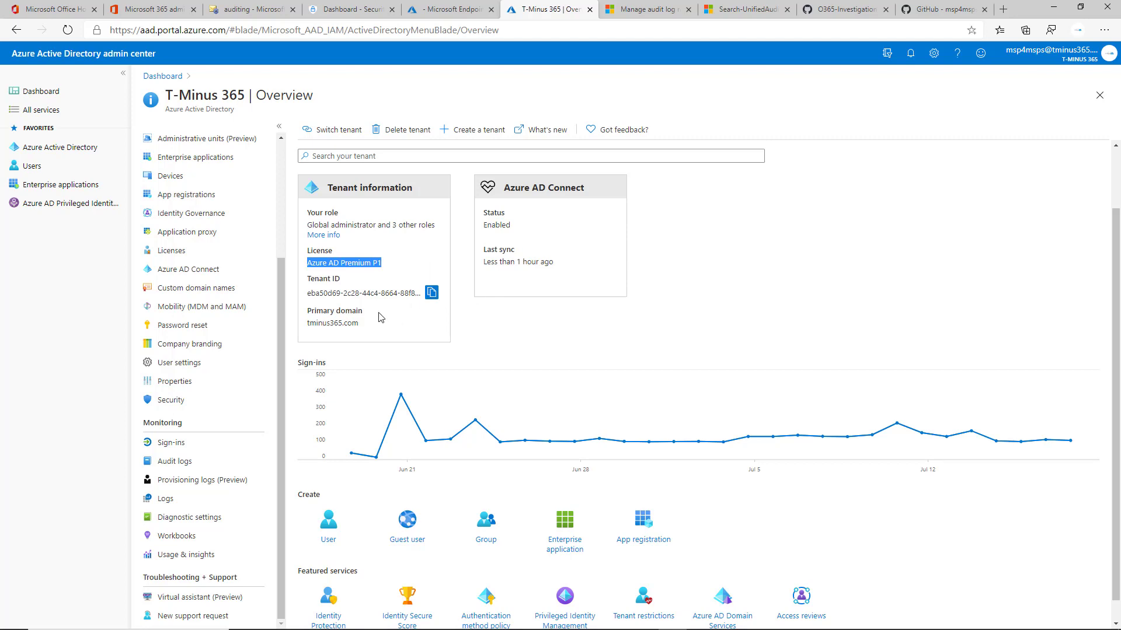
# Open the Audit logs and then the Sign-ins log, scrolling through the sign-in entries.
pyautogui.click(218, 463)
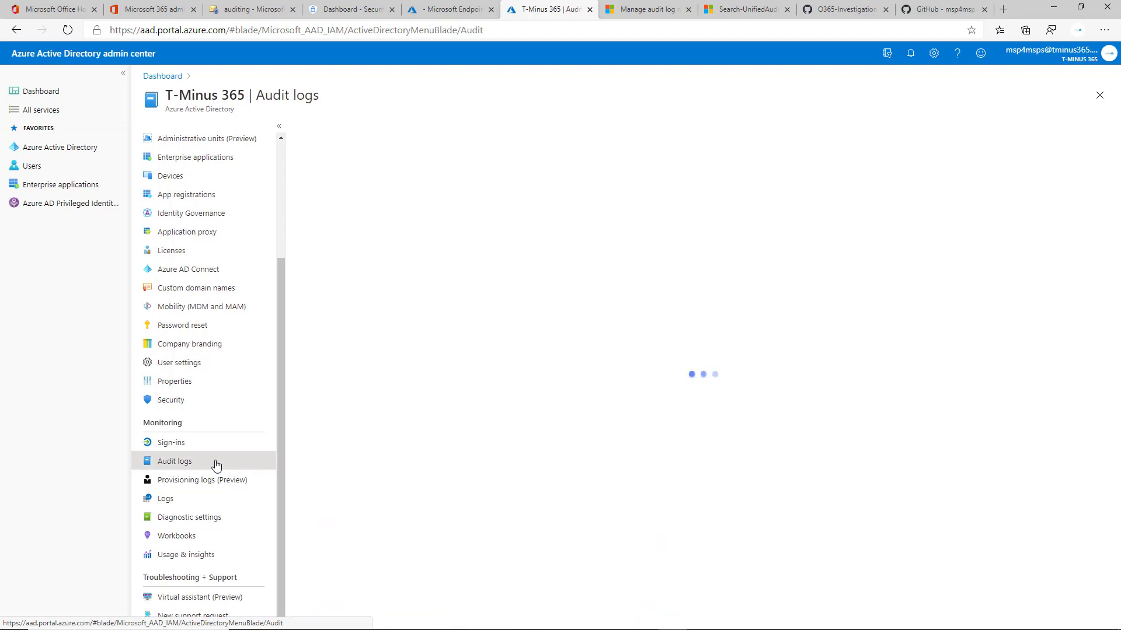
pyautogui.click(220, 443)
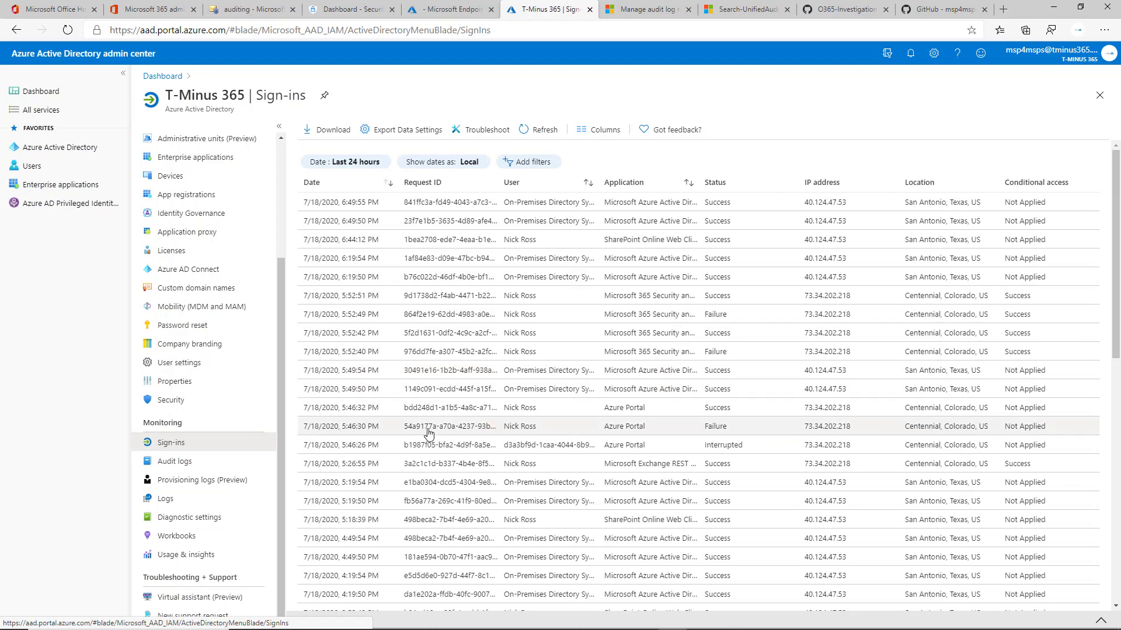
pyautogui.scroll(-8, 794, 403)
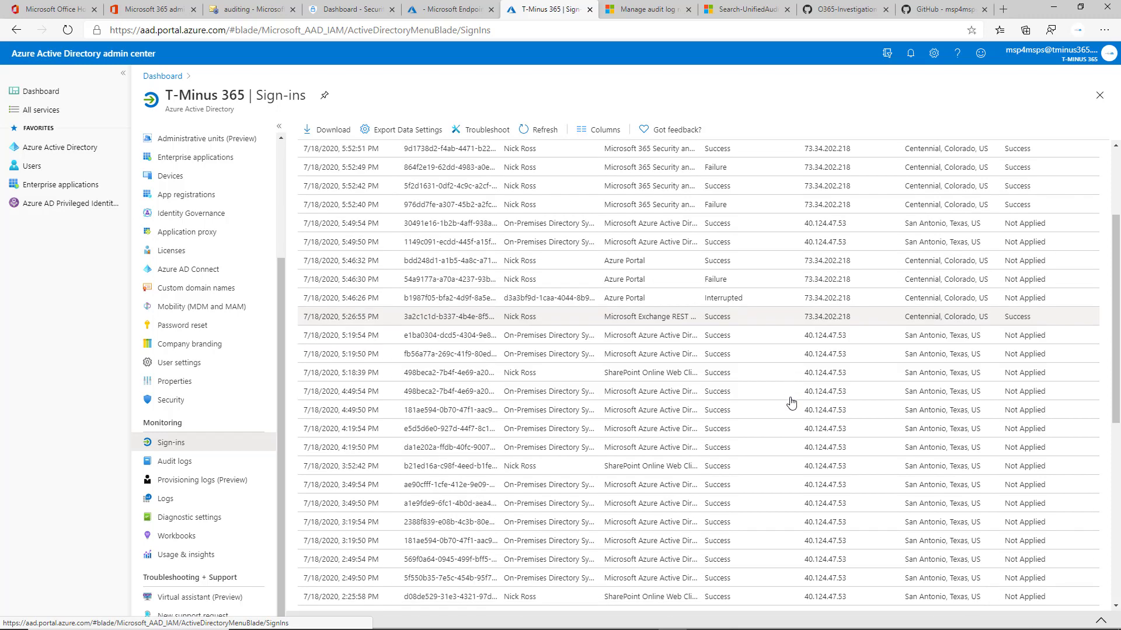
pyautogui.scroll(9, 794, 402)
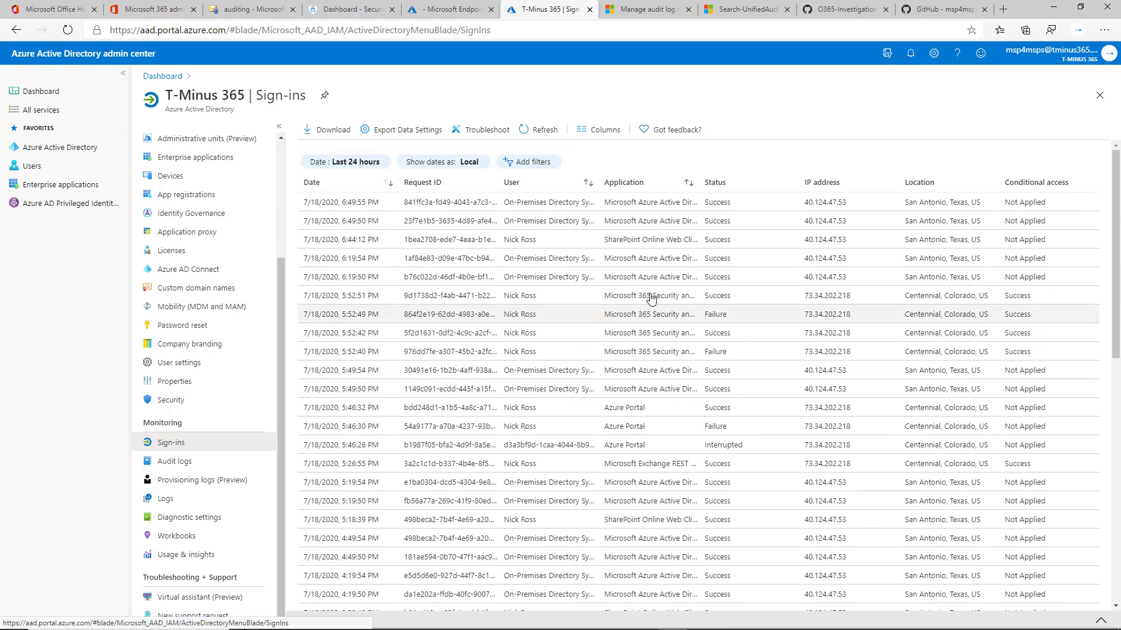
# Filter the sign-ins by Client app, selecting the IMAP and POP legacy authentication clients.
pyautogui.click(467, 162)
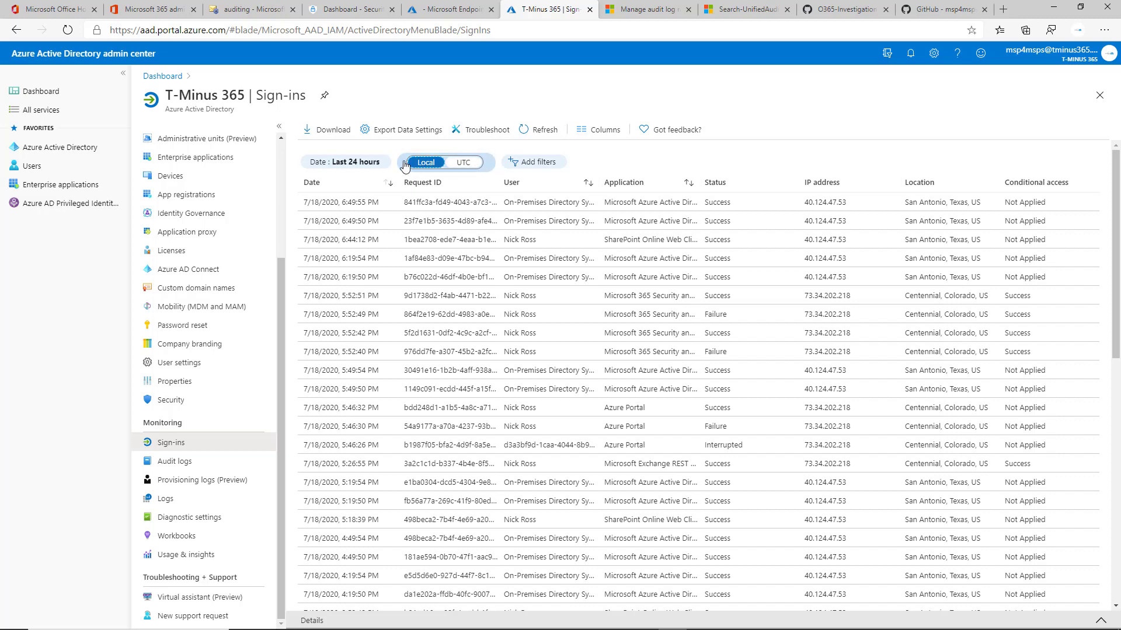
pyautogui.click(560, 166)
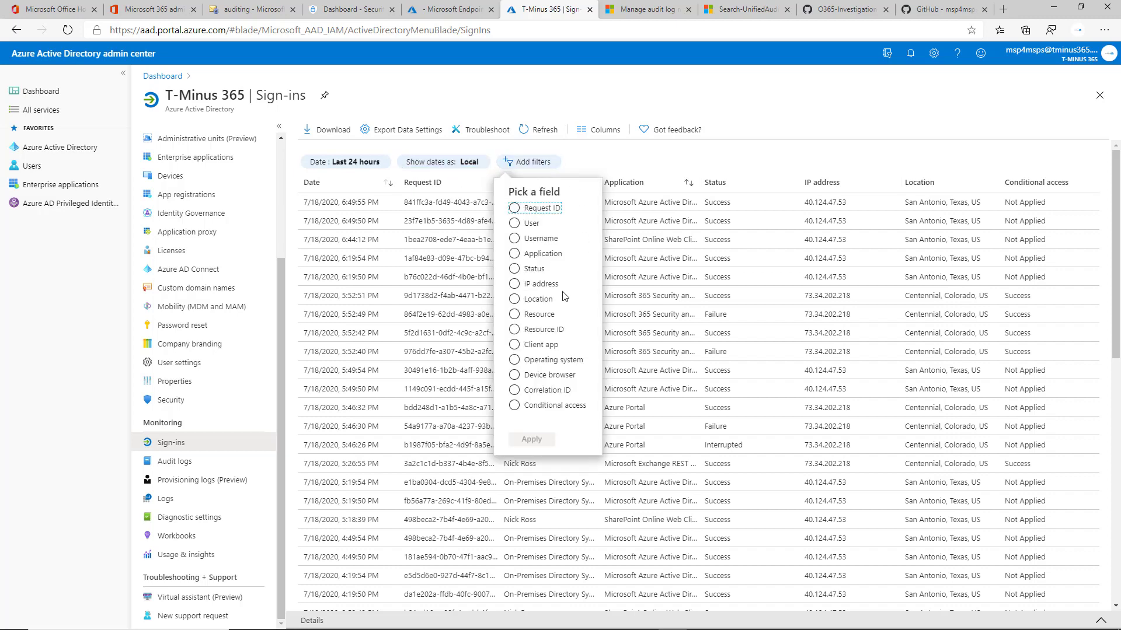
pyautogui.click(533, 344)
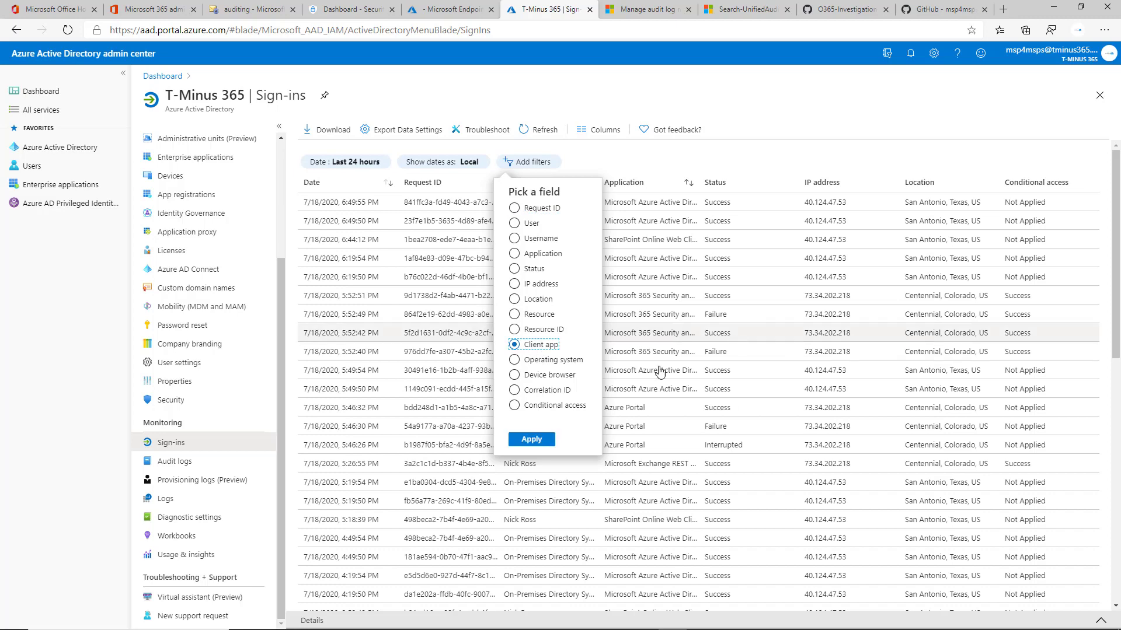
pyautogui.click(521, 443)
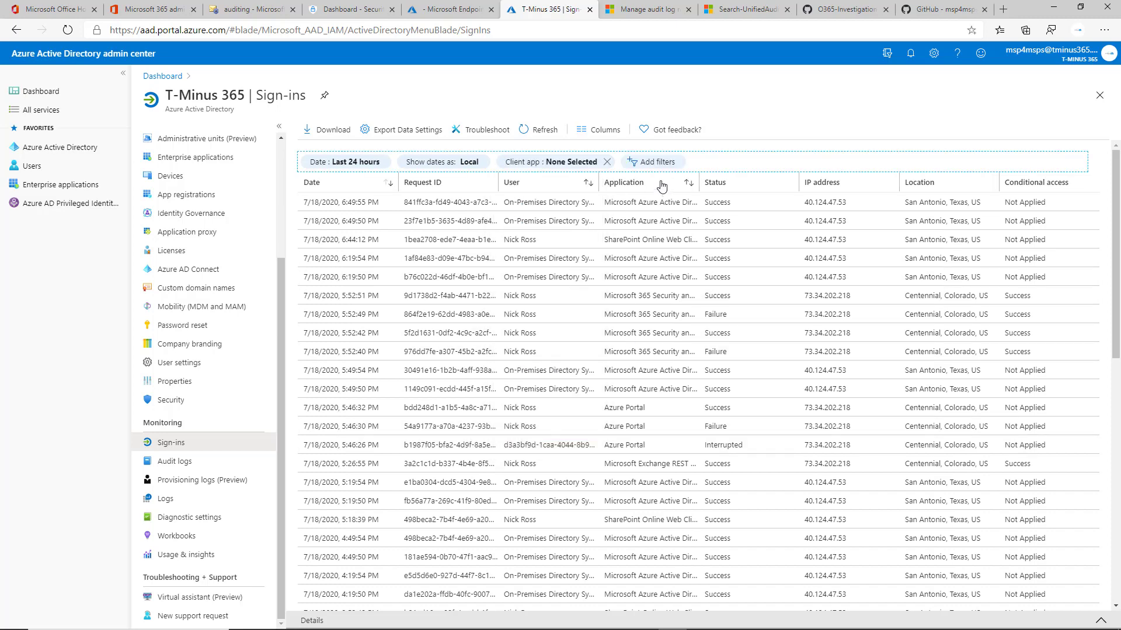
pyautogui.click(600, 166)
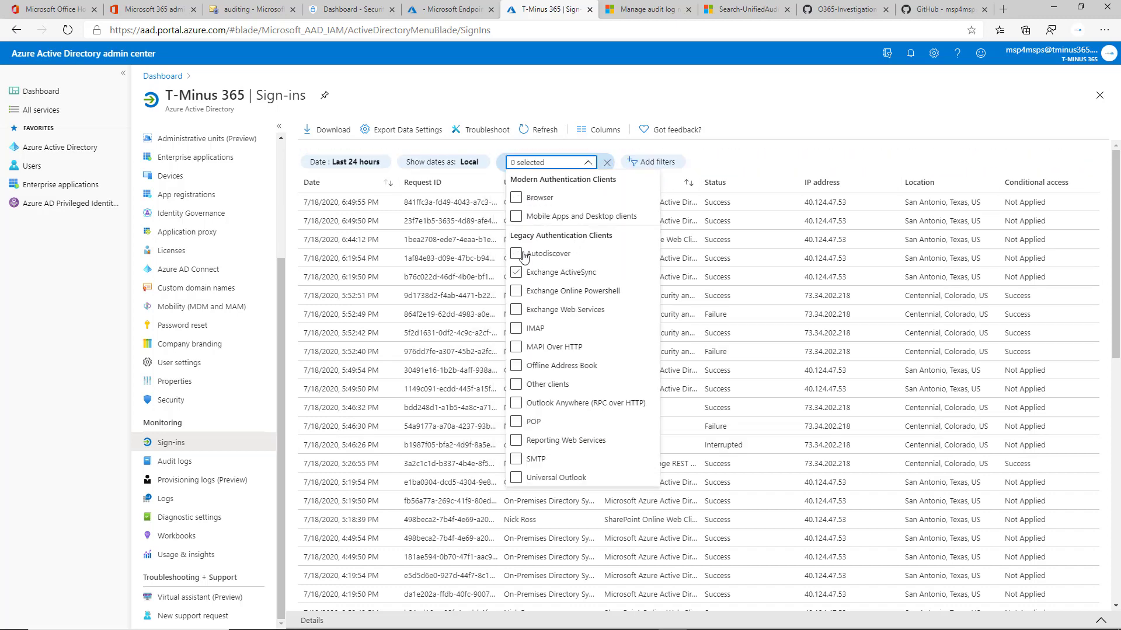
pyautogui.click(530, 332)
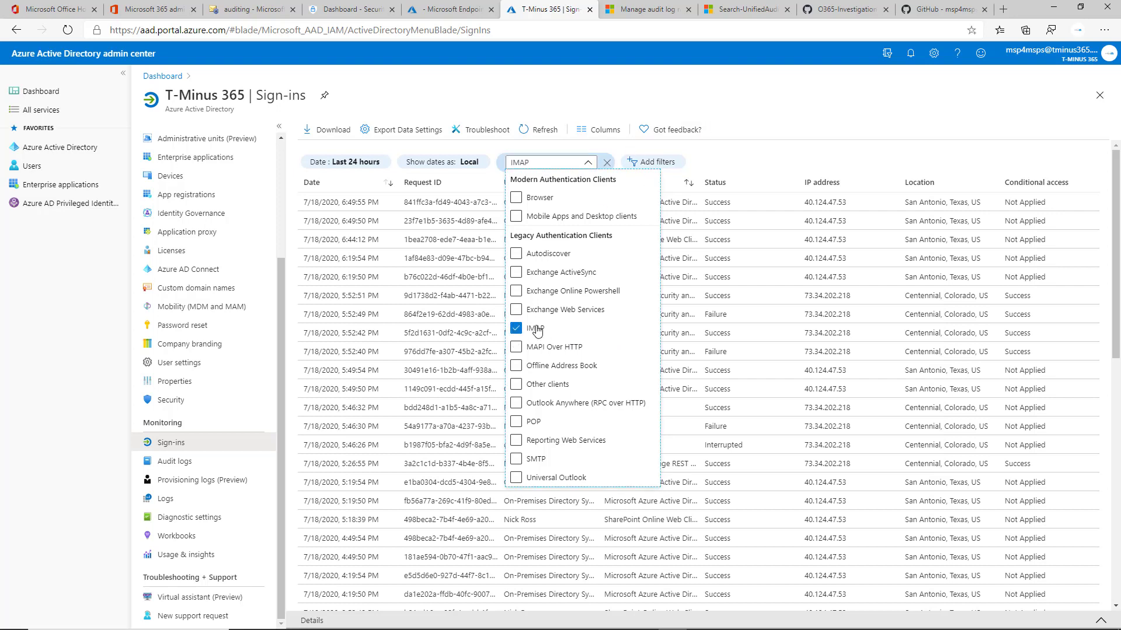
pyautogui.click(516, 421)
pyautogui.click(759, 169)
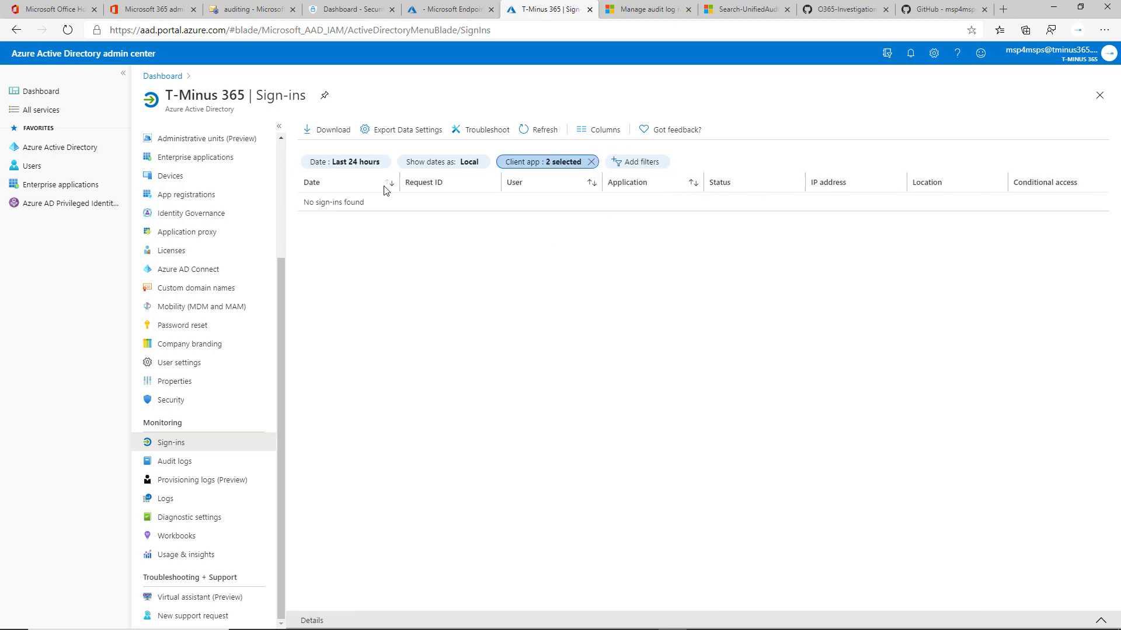
pyautogui.click(555, 163)
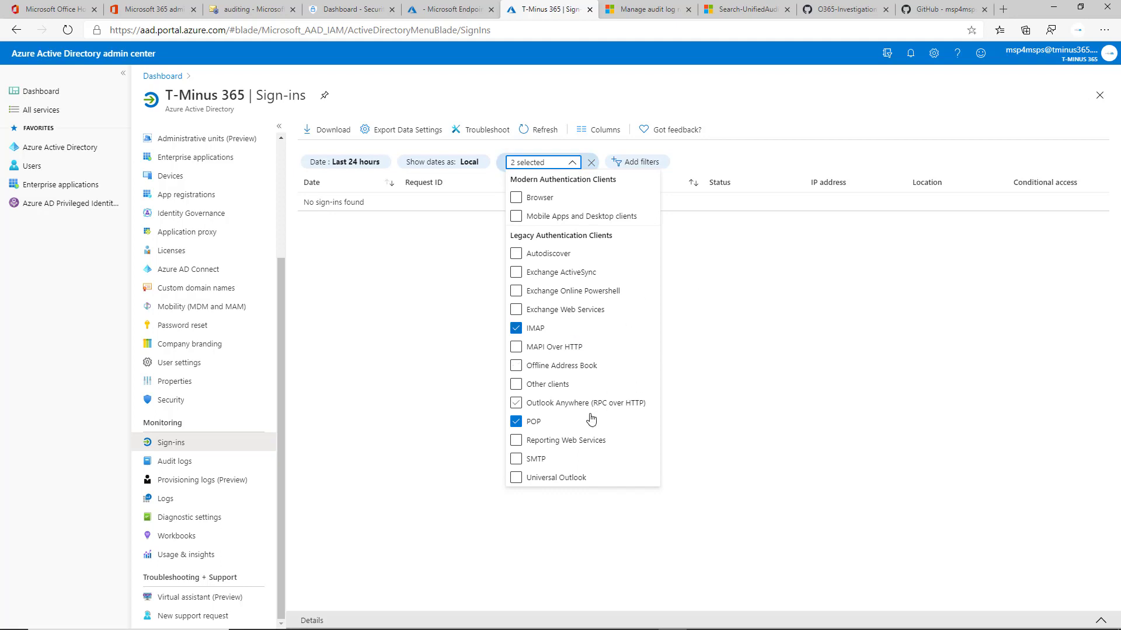
pyautogui.click(734, 383)
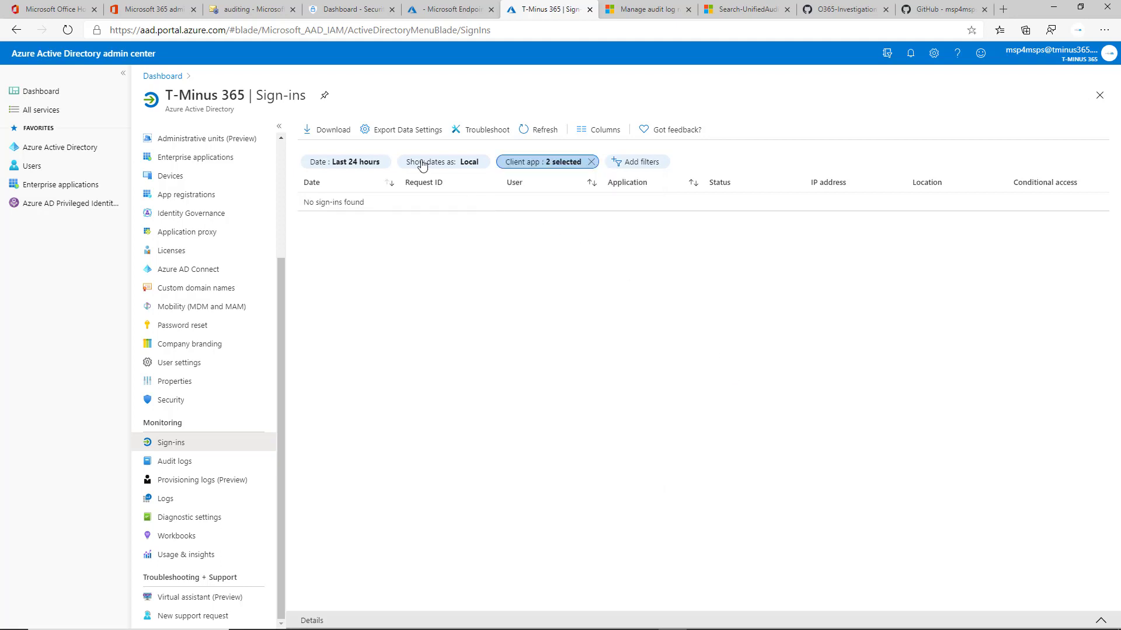
# Start a new diagnostic setting sending AuditLogs and SignInLogs to Log Analytics, then discard the changes.
pyautogui.click(384, 141)
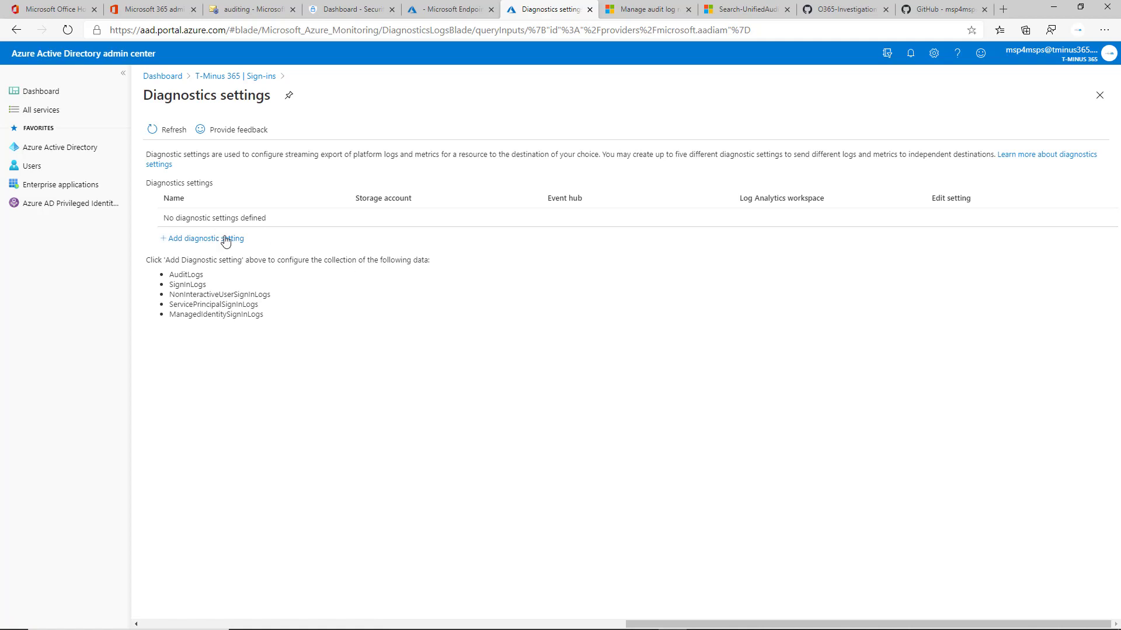
pyautogui.click(227, 239)
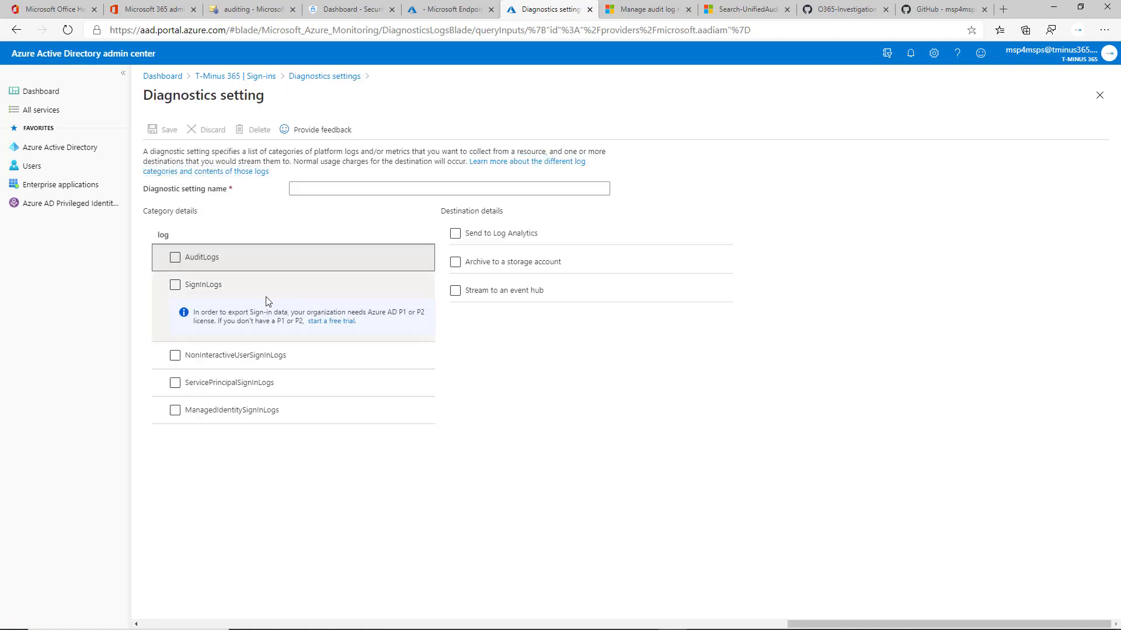
pyautogui.click(203, 280)
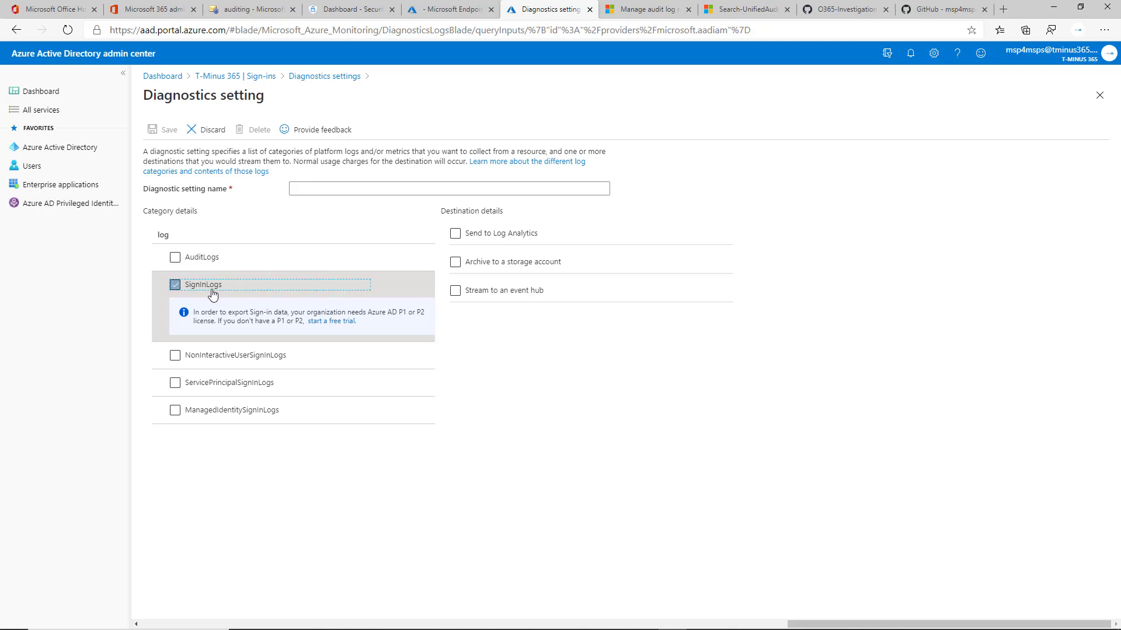
pyautogui.click(188, 258)
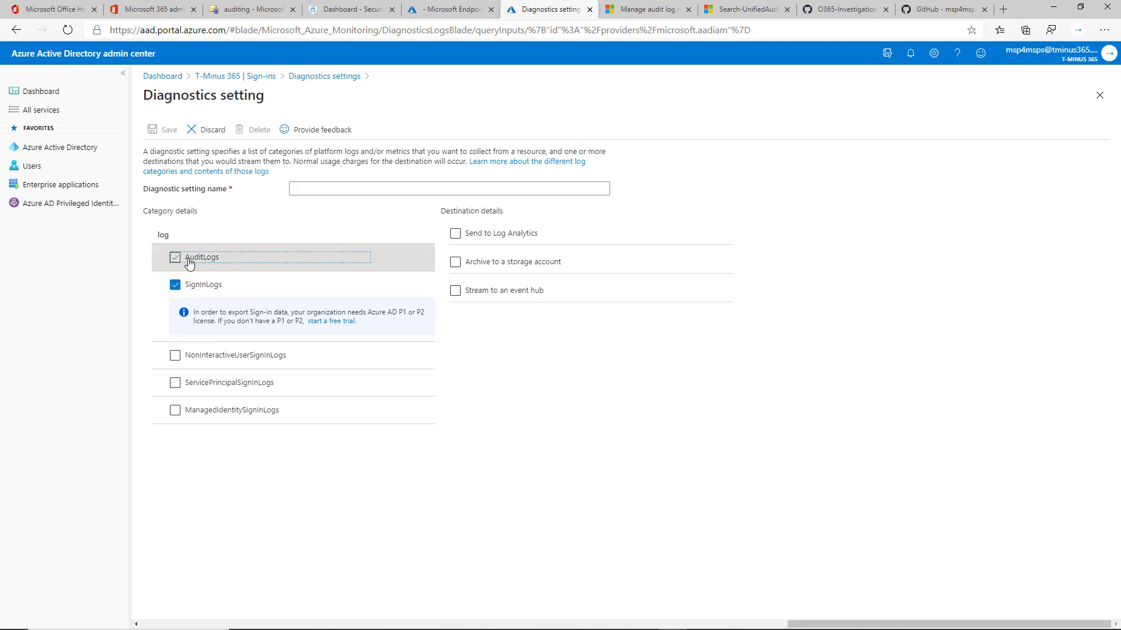
pyautogui.click(529, 235)
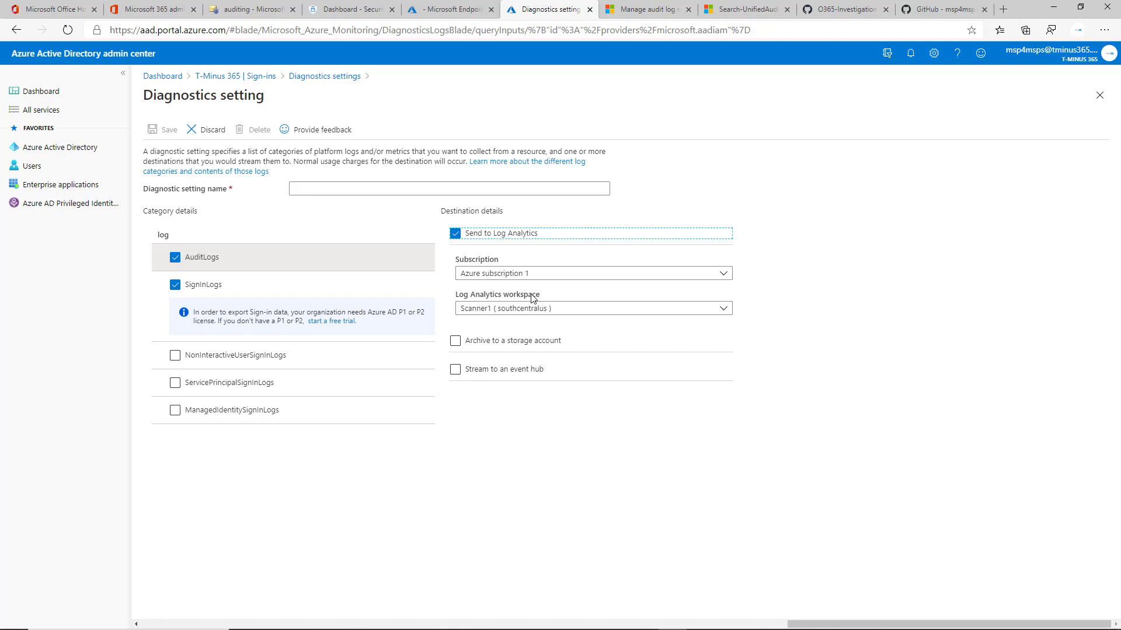
pyautogui.click(684, 366)
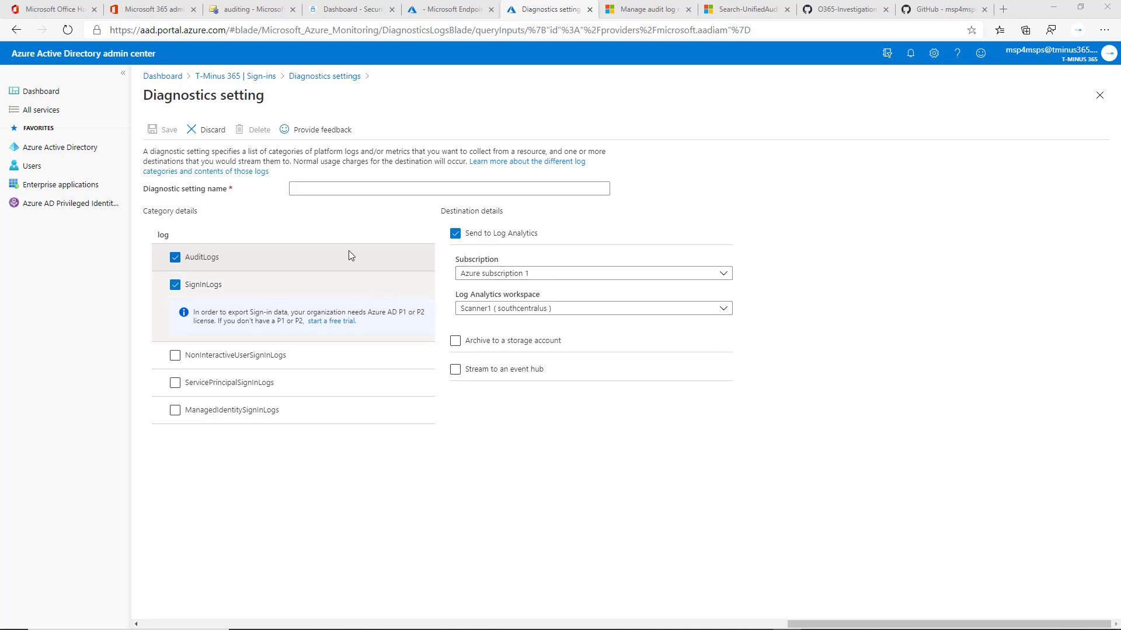
pyautogui.click(221, 132)
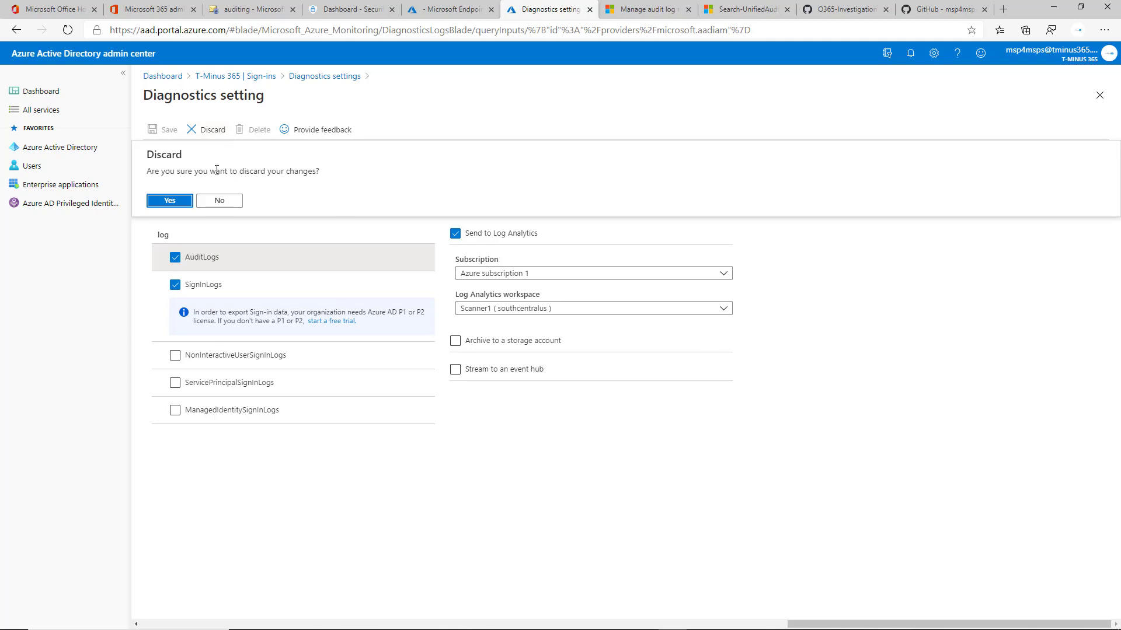
pyautogui.click(164, 202)
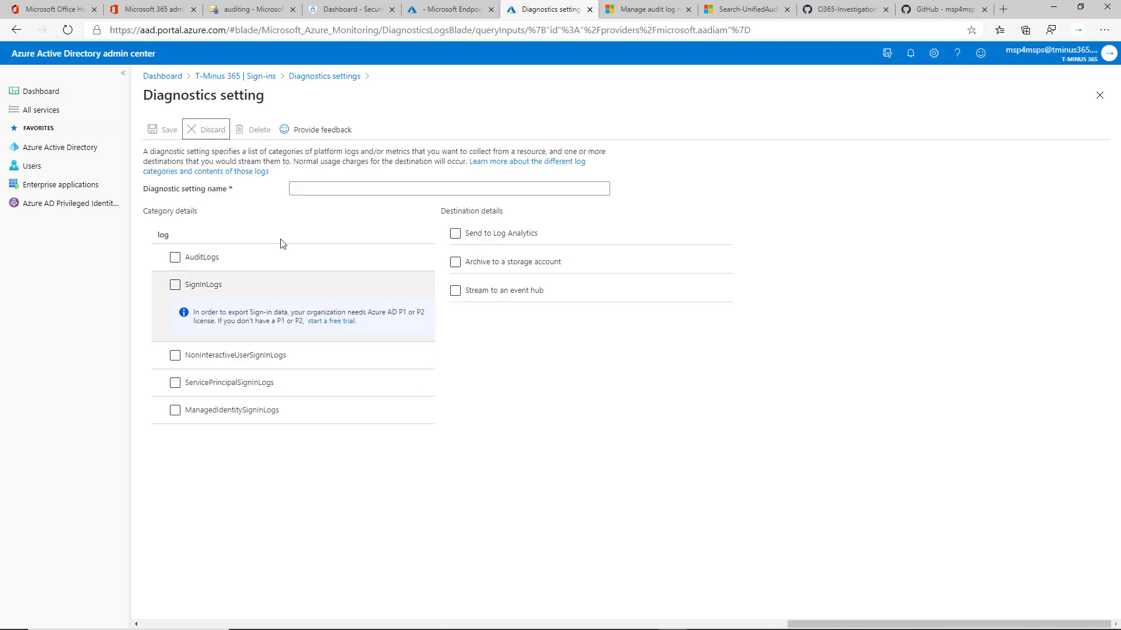
# Return to the Sign-ins log, open the Audit logs and set the date range to the last 1 month.
pyautogui.click(262, 77)
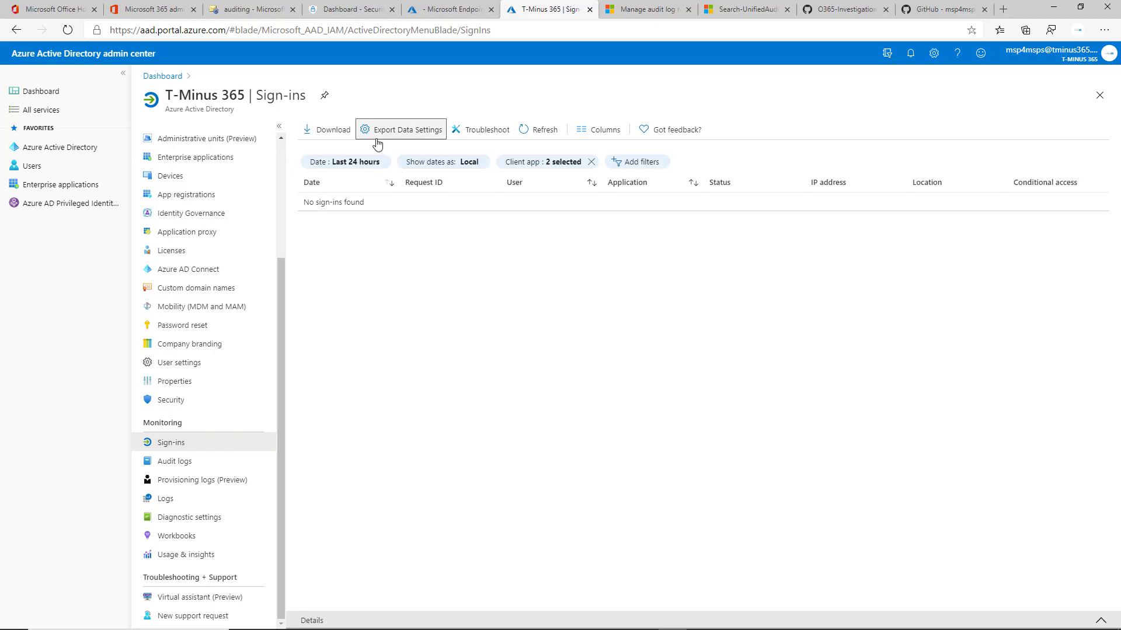
pyautogui.click(182, 462)
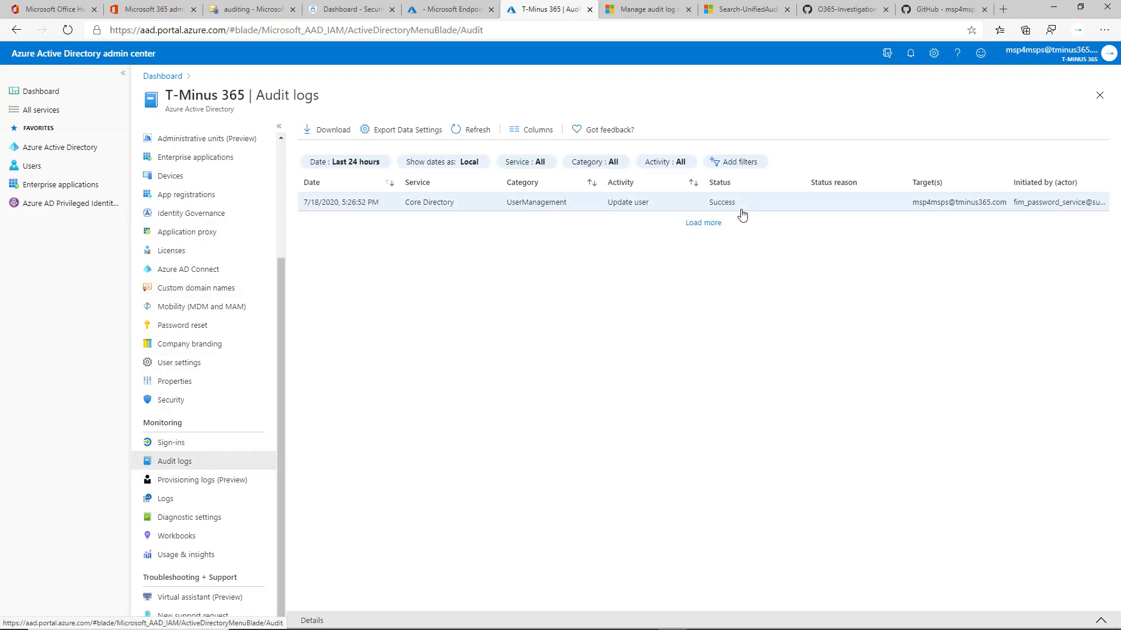
pyautogui.click(345, 161)
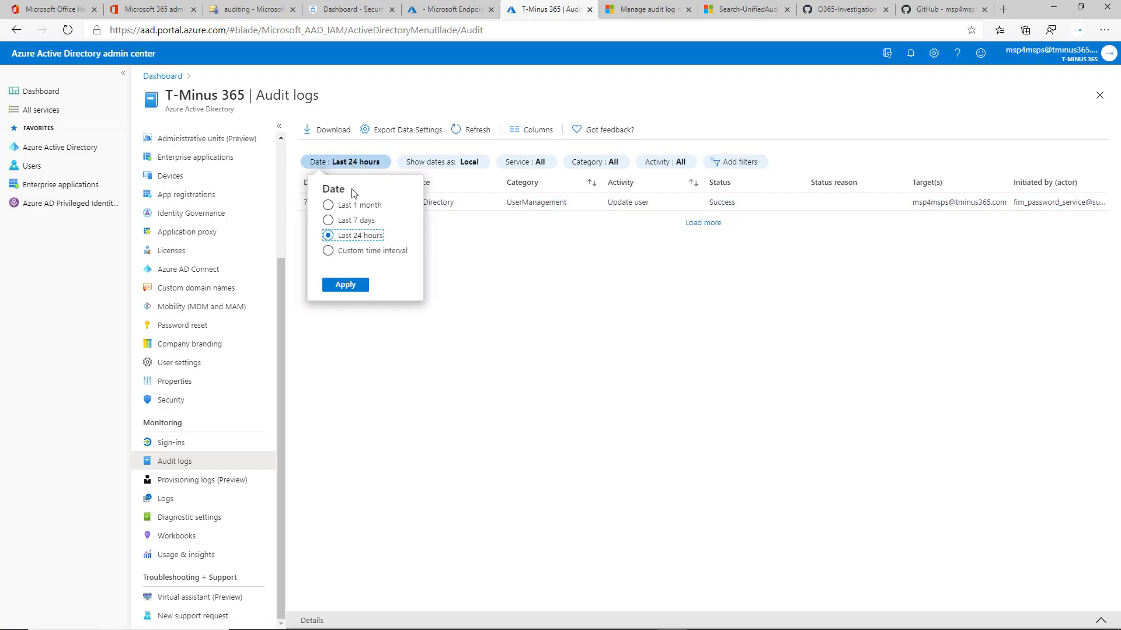
pyautogui.click(362, 205)
pyautogui.click(346, 284)
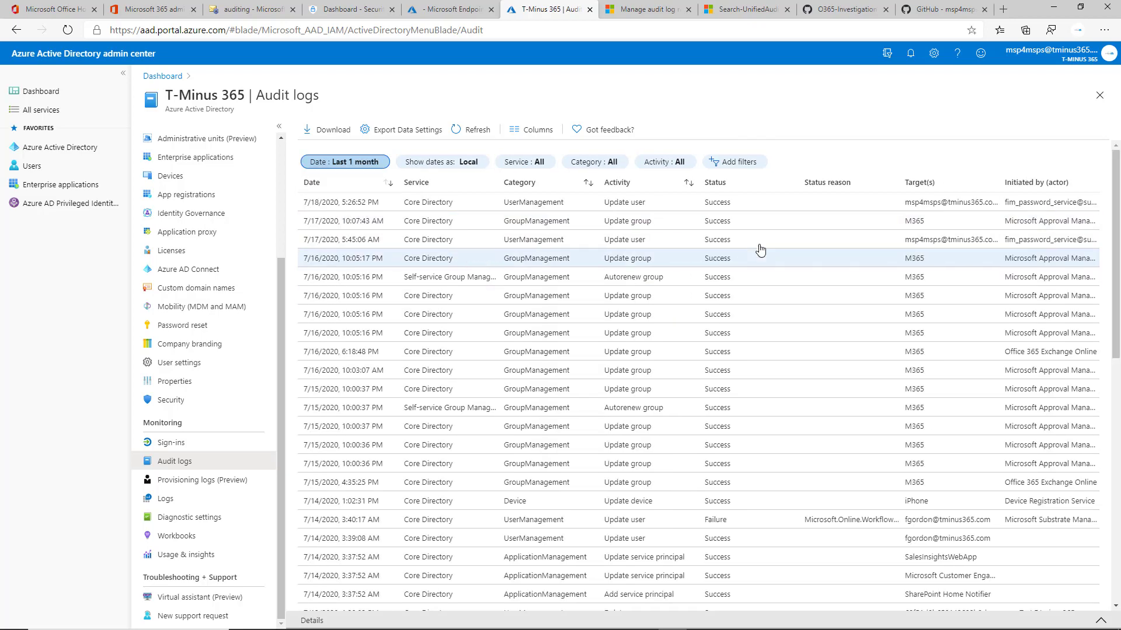
# Browse the audit log Activity filter options and scroll through the audit log entries.
pyautogui.click(667, 162)
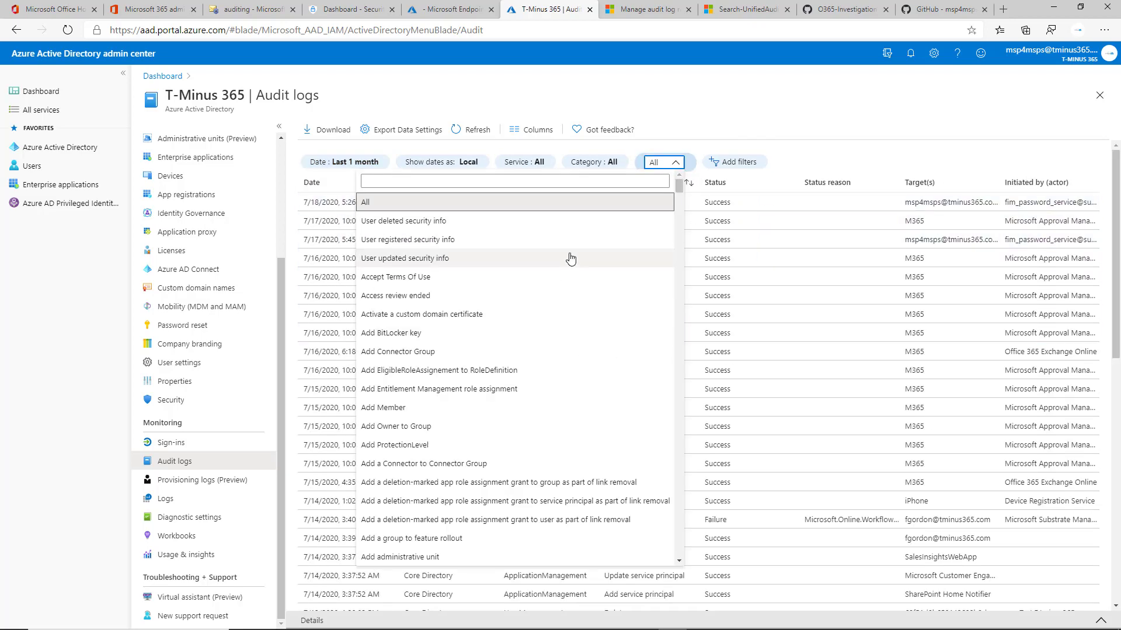
pyautogui.scroll(-3, 570, 257)
pyautogui.scroll(-10, 571, 283)
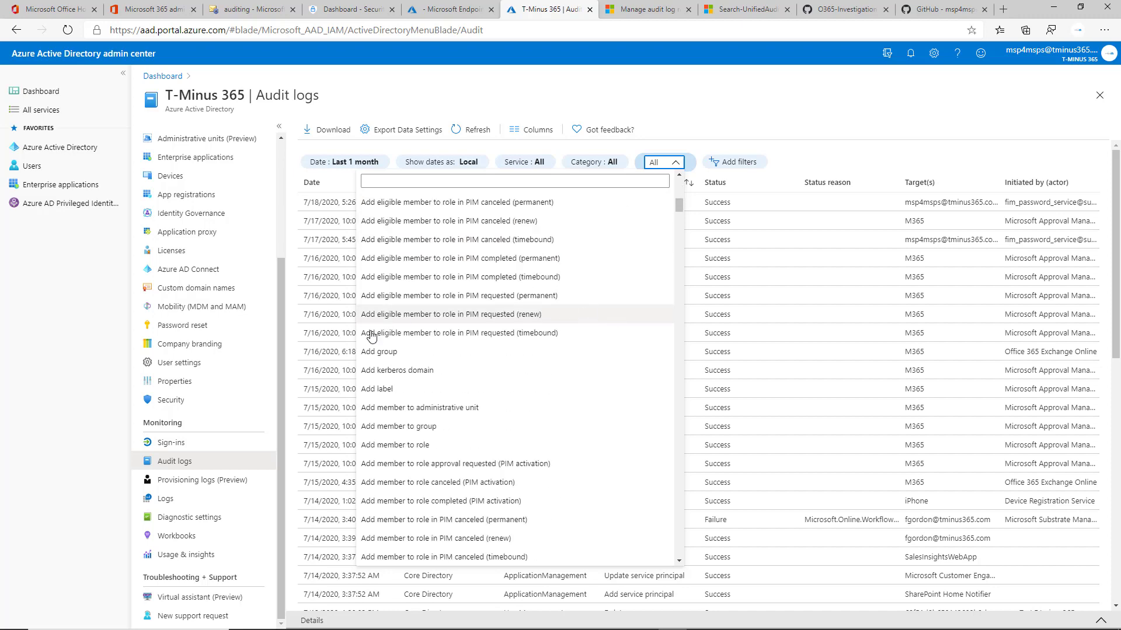
pyautogui.scroll(-12, 520, 346)
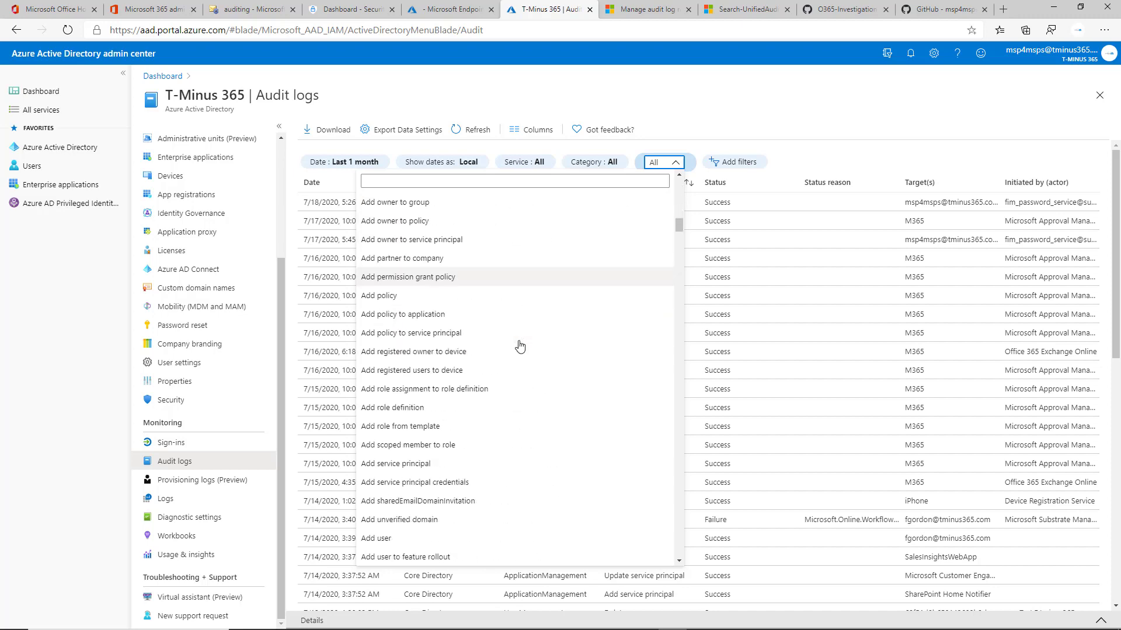
pyautogui.scroll(-20, 510, 349)
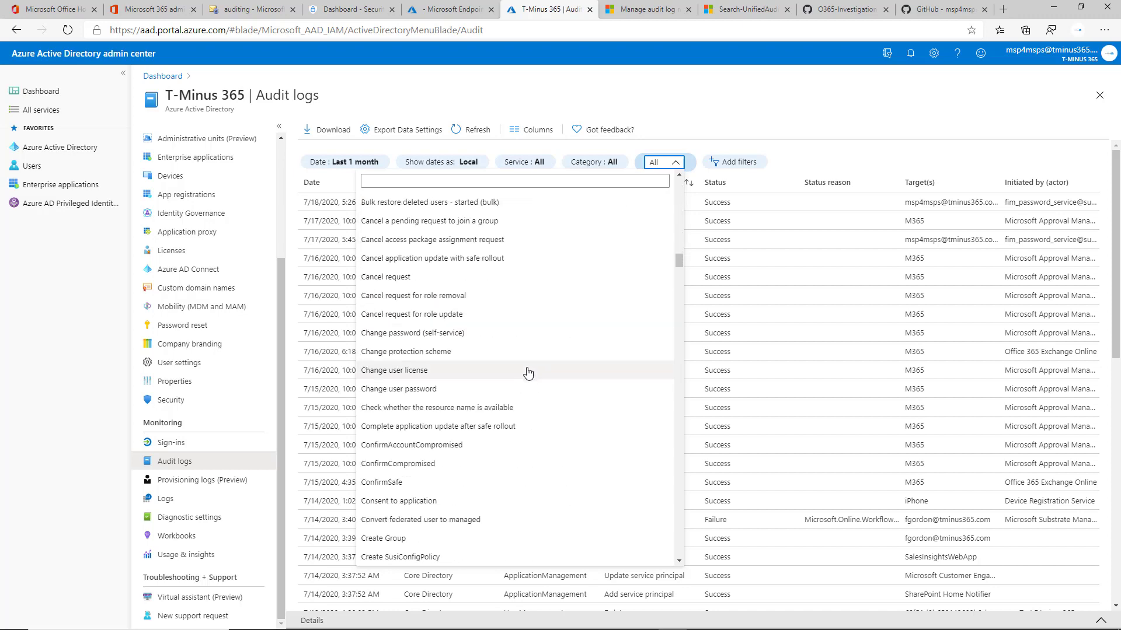
pyautogui.scroll(-12, 542, 377)
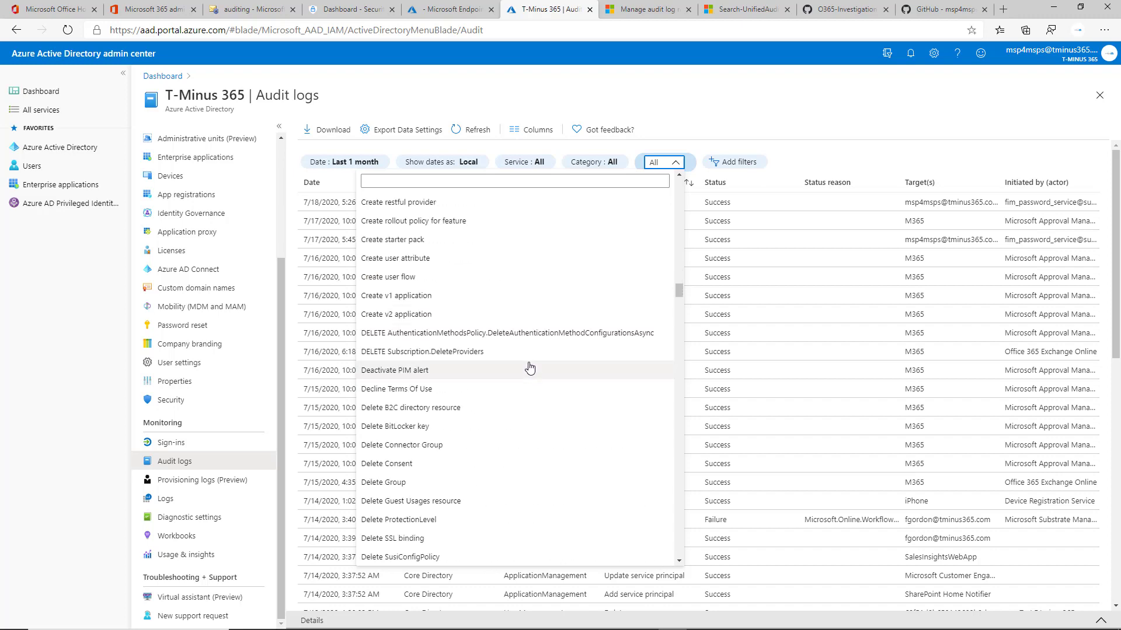
pyautogui.click(675, 163)
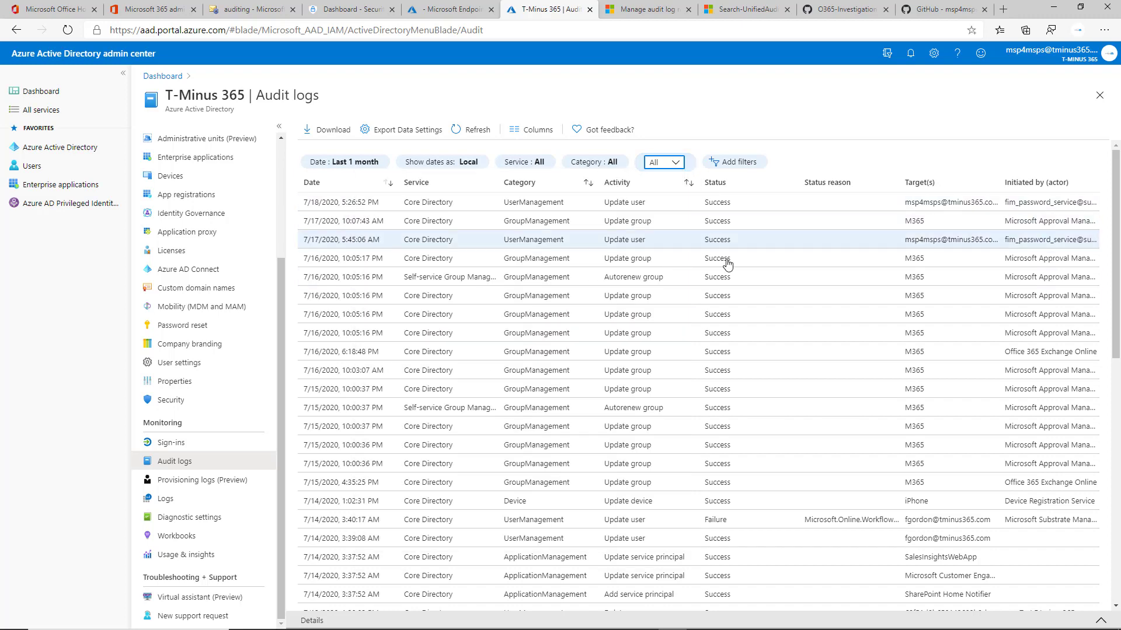
pyautogui.scroll(-5, 517, 266)
pyautogui.scroll(-5, 519, 270)
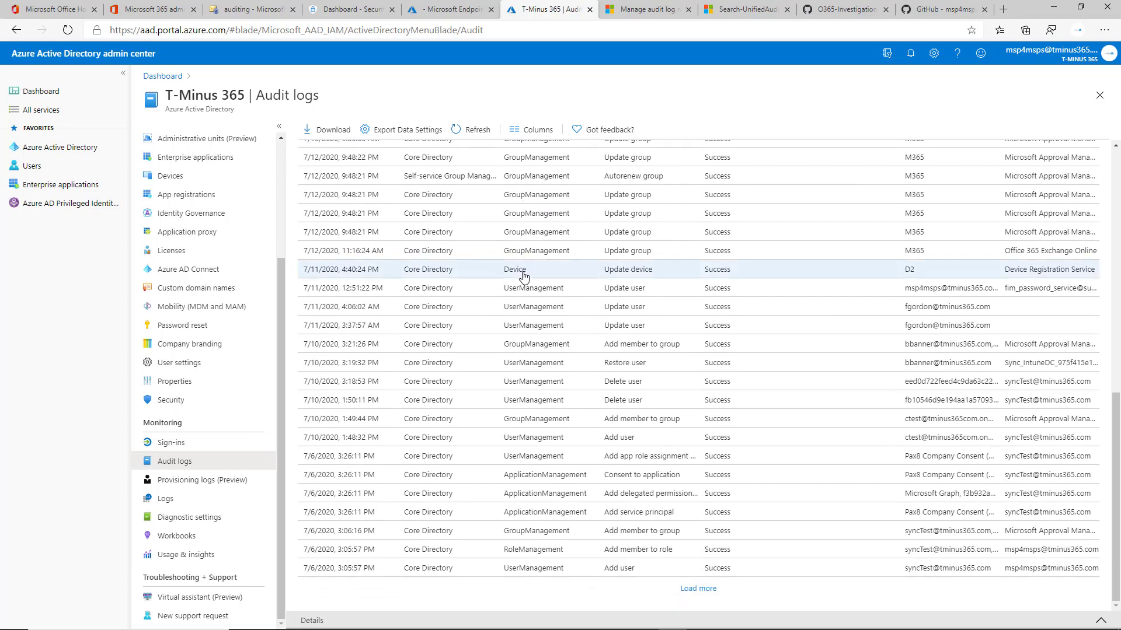
pyautogui.scroll(10, 531, 319)
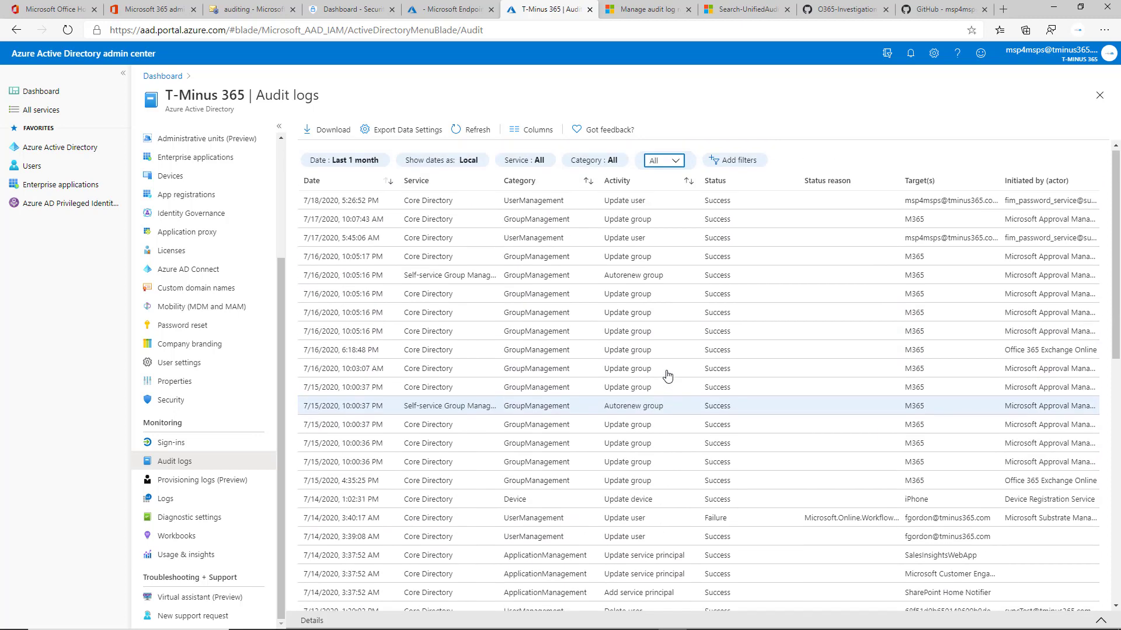
pyautogui.click(349, 164)
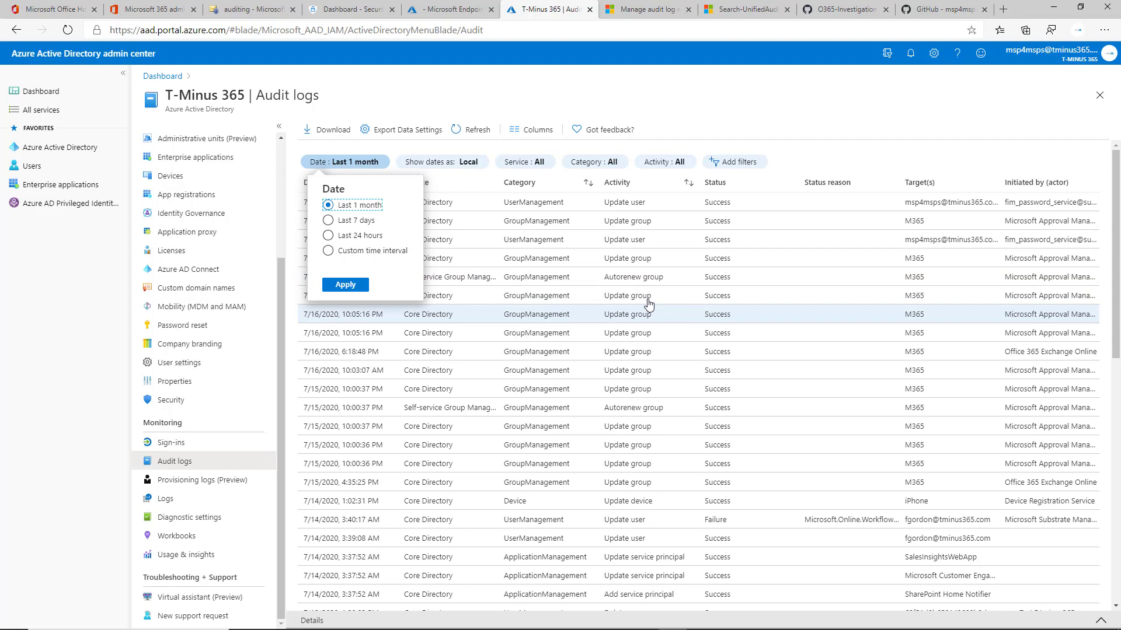
pyautogui.click(363, 223)
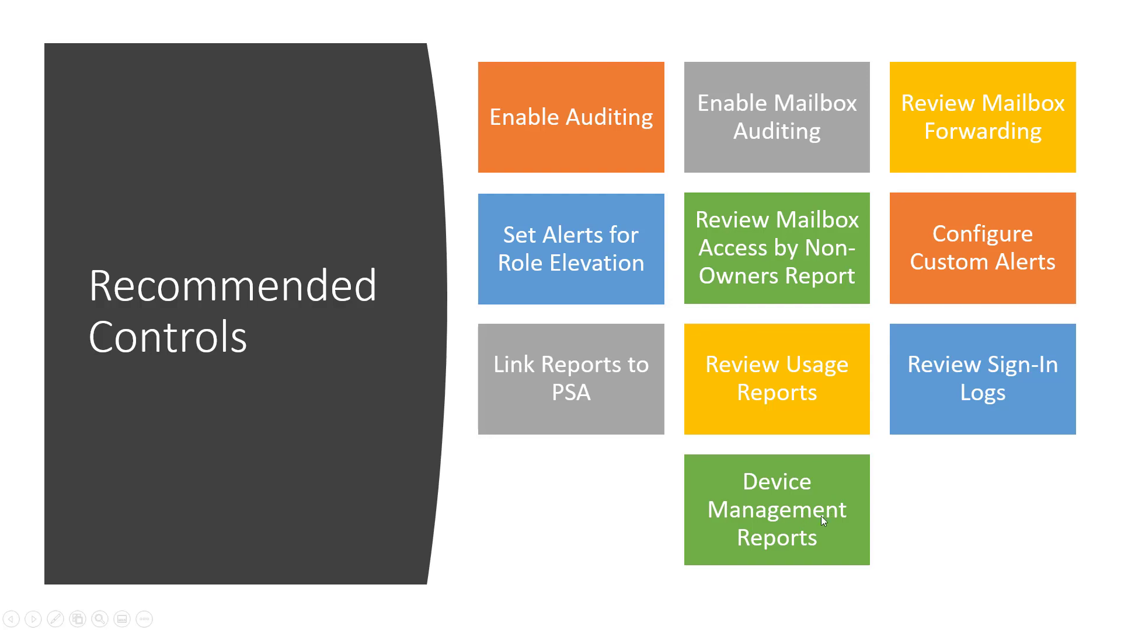
pyautogui.hotkey('alt', 'Tab')
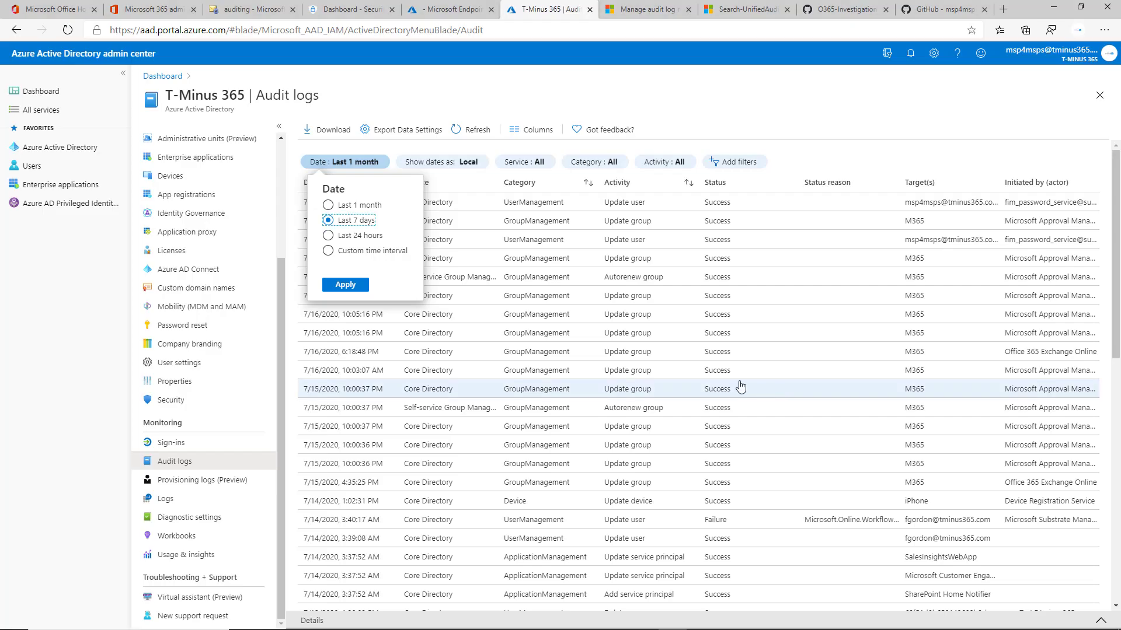
# Switch to the Microsoft Endpoint Manager admin center and open the Device compliance report under Reports.
pyautogui.click(452, 9)
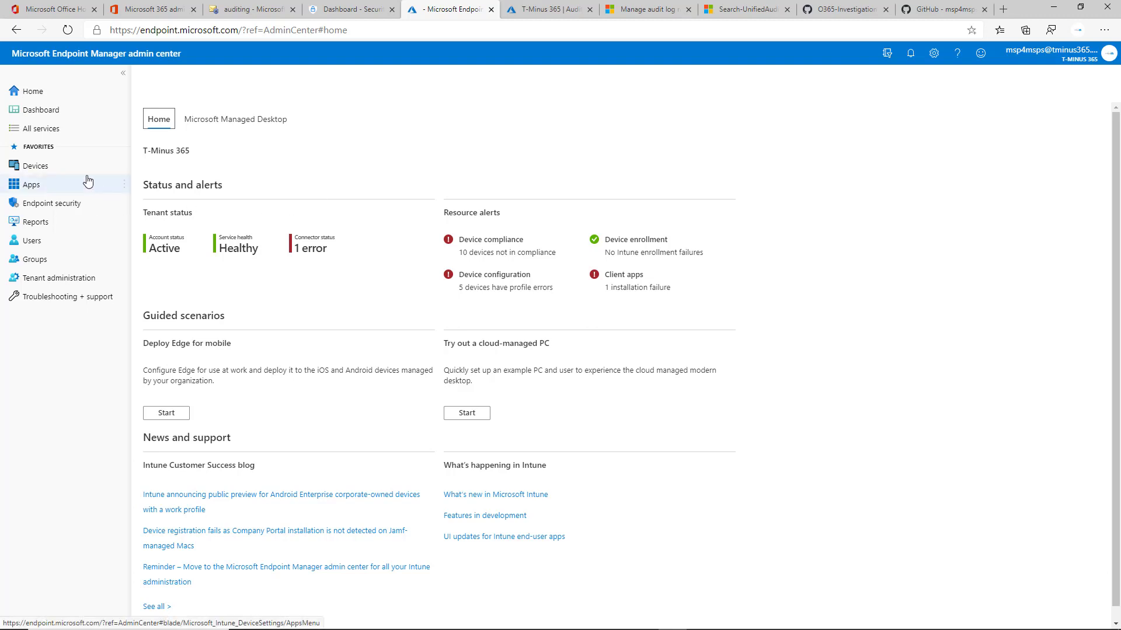
pyautogui.click(93, 233)
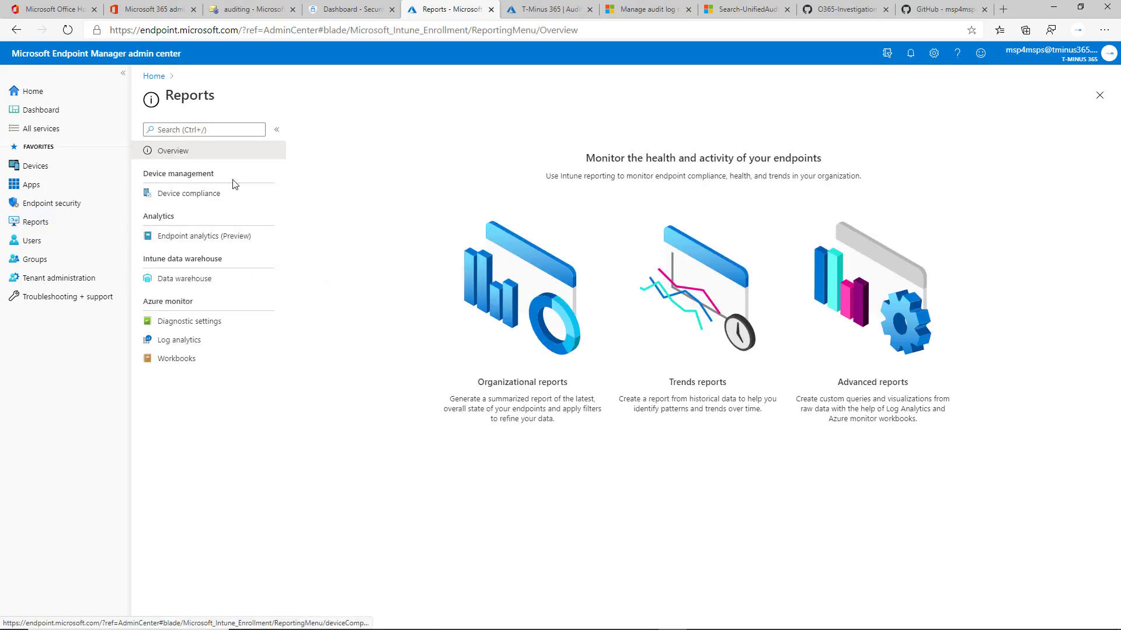
pyautogui.click(245, 200)
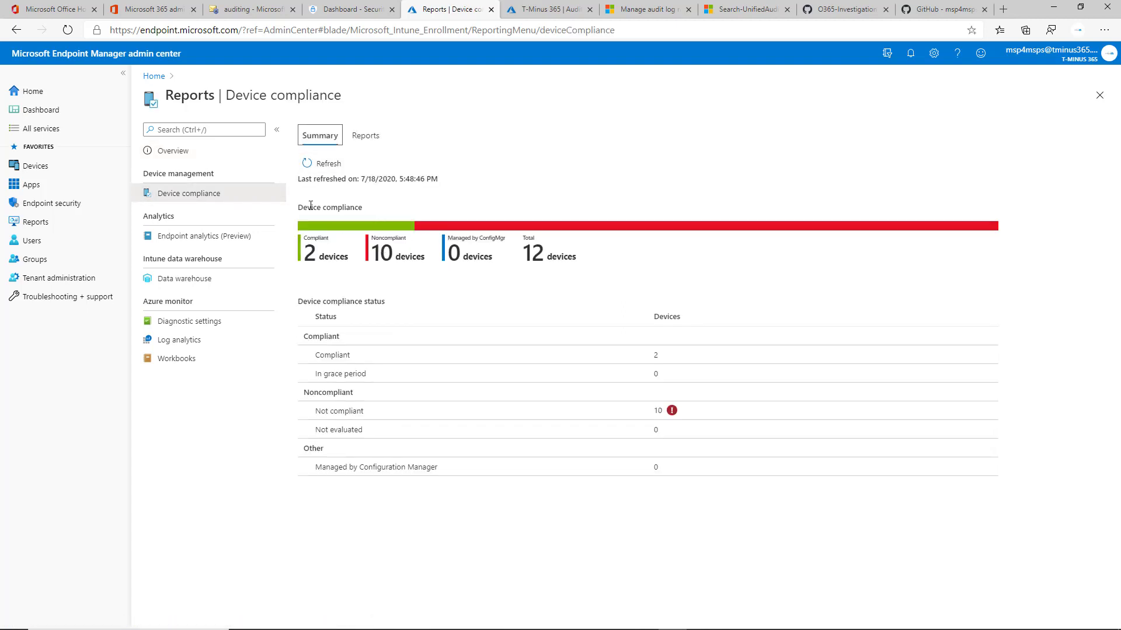
pyautogui.click(374, 140)
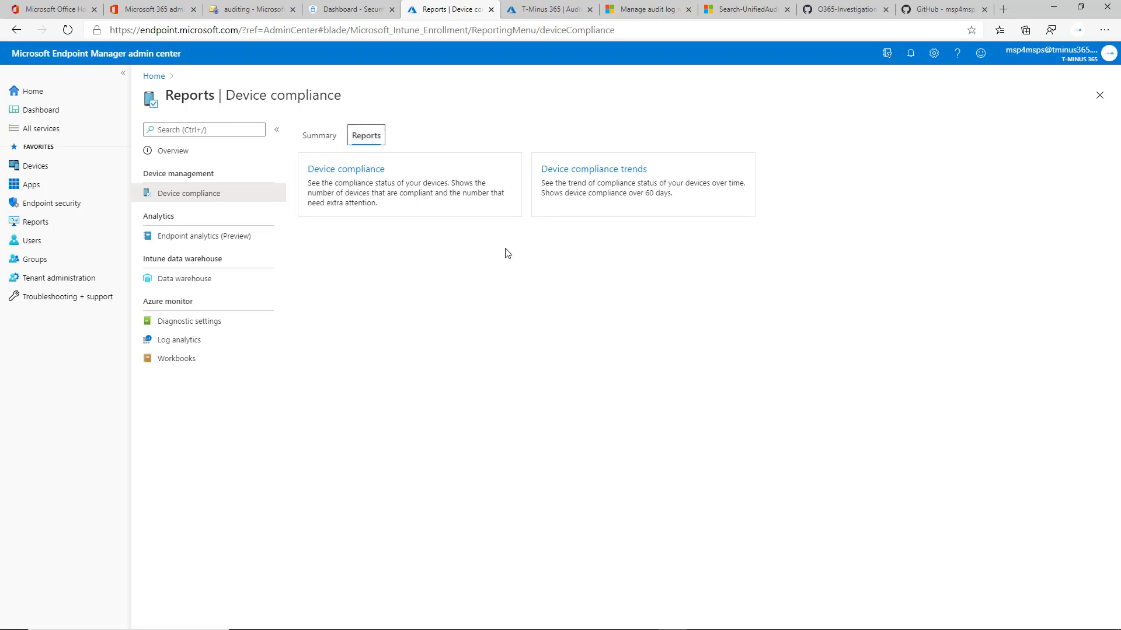
pyautogui.click(446, 184)
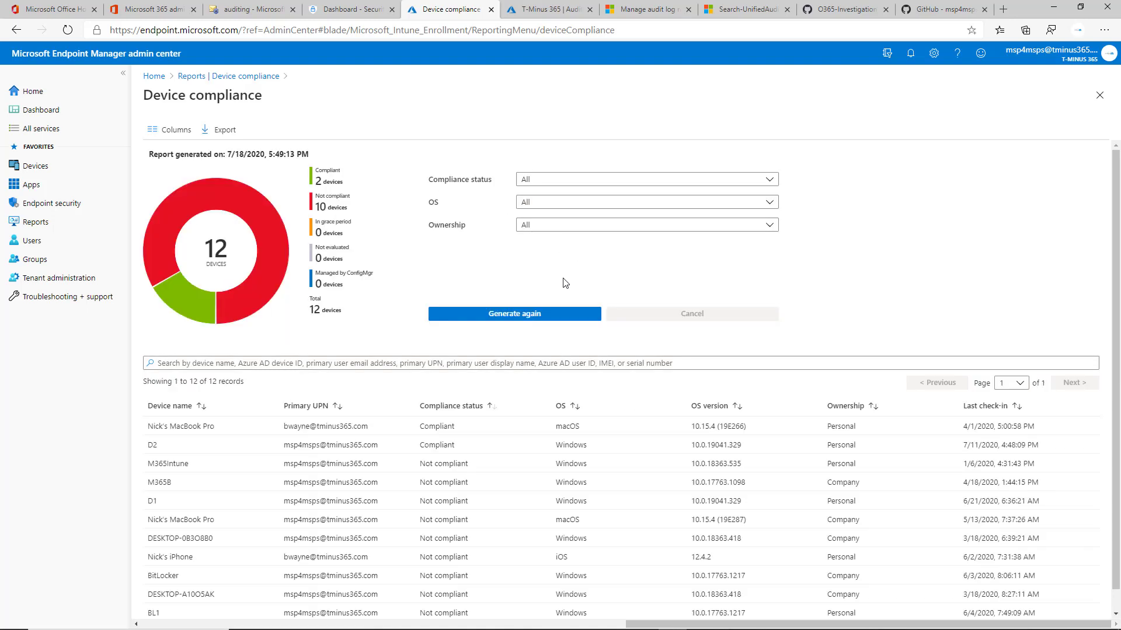
# Open Endpoint analytics and start collecting device data from all cloud-managed devices.
pyautogui.scroll(-1, 565, 283)
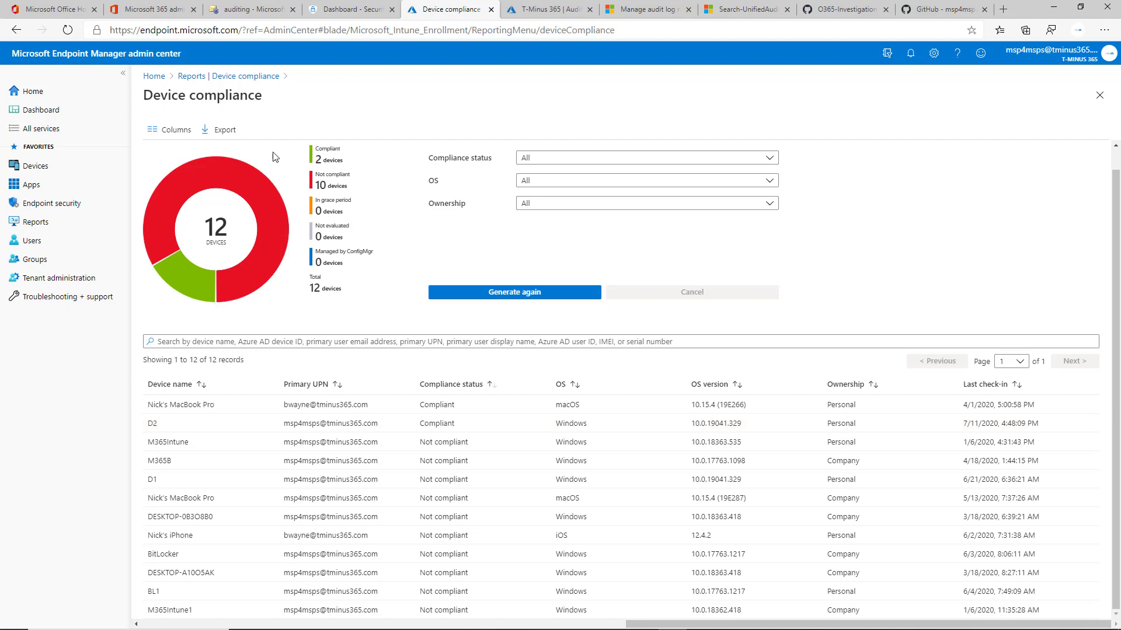
pyautogui.click(220, 76)
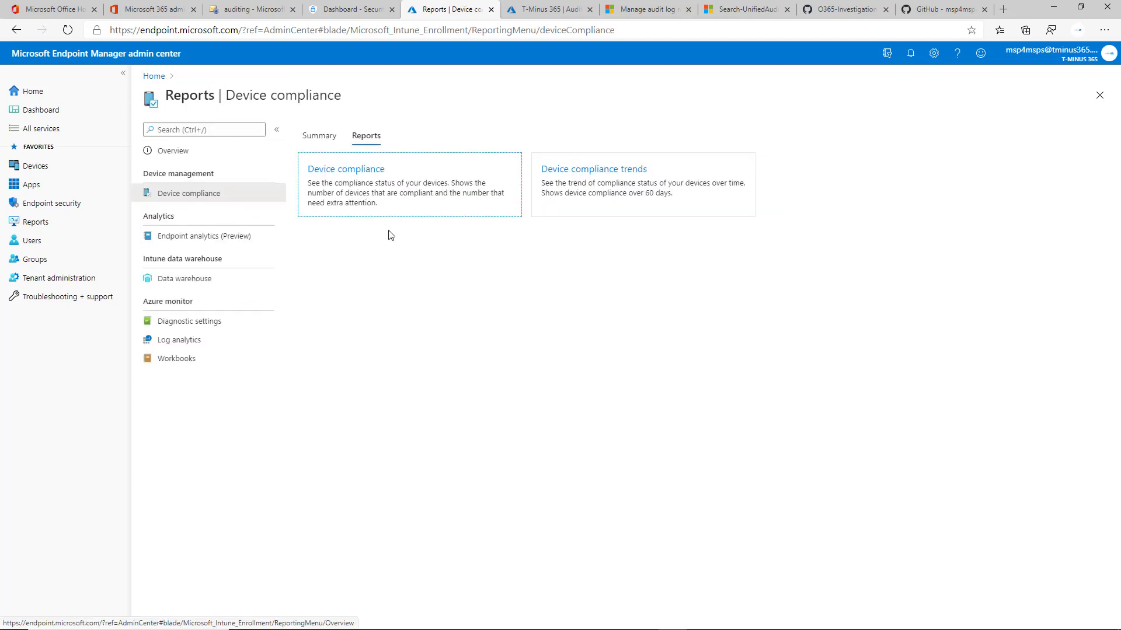
pyautogui.click(262, 239)
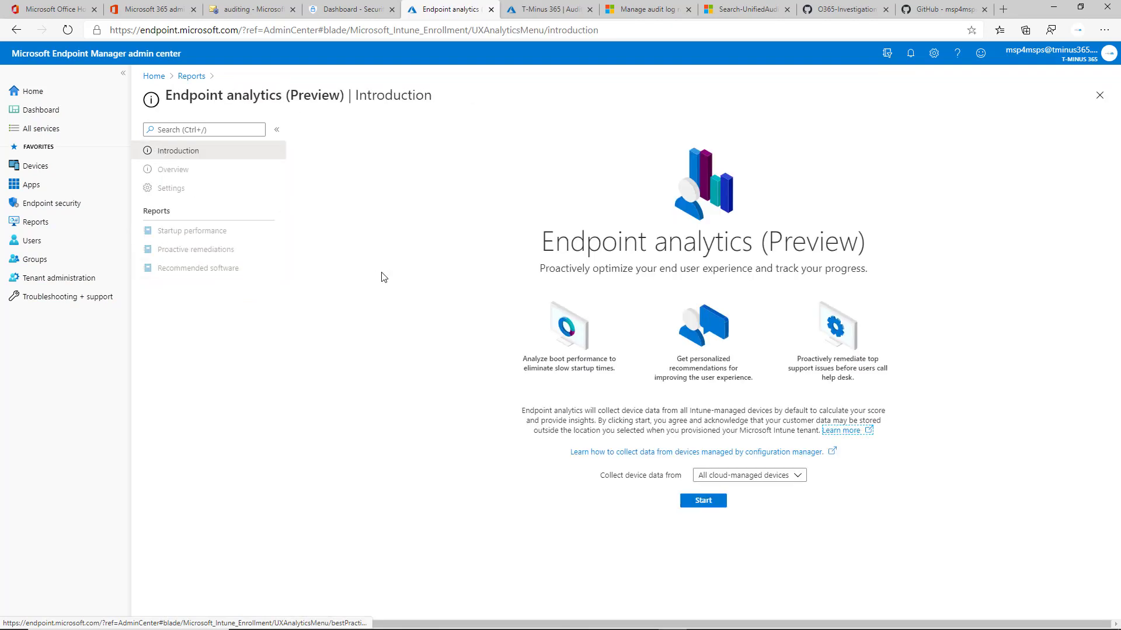
pyautogui.click(686, 503)
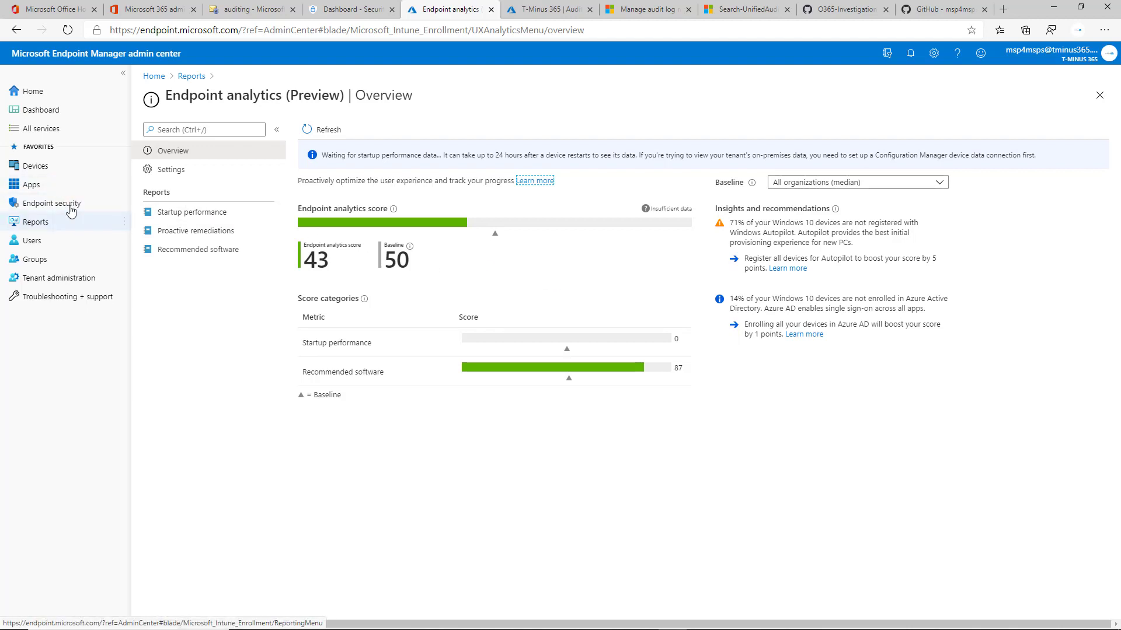
# Open the Devices overview and then the device Monitor section.
pyautogui.click(34, 167)
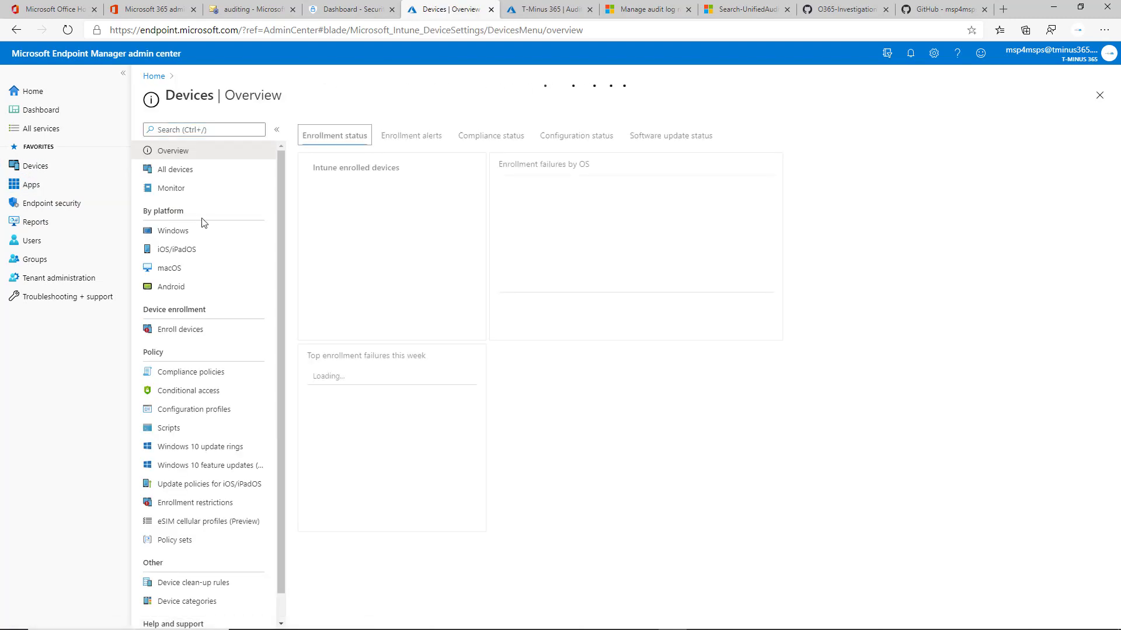
pyautogui.scroll(-1, 233, 250)
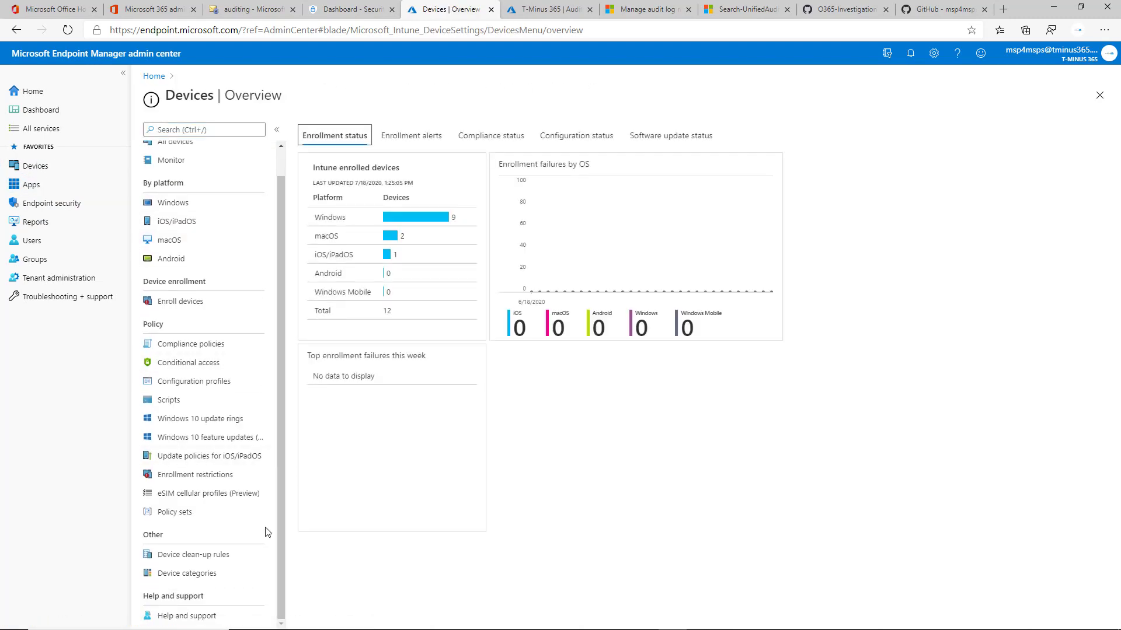
pyautogui.scroll(1, 238, 292)
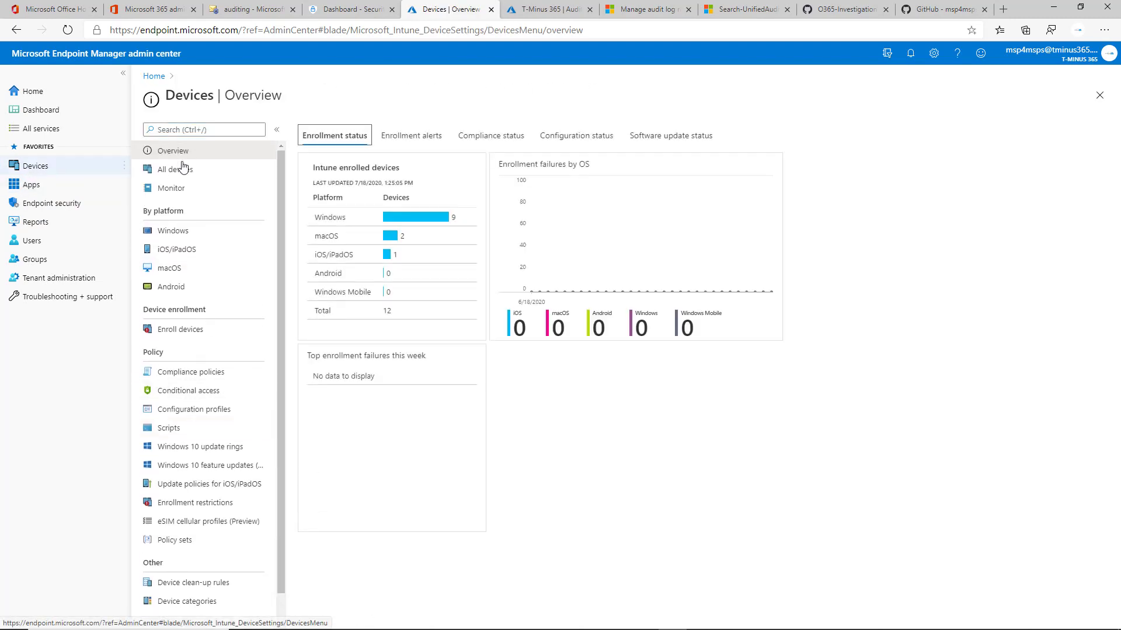
pyautogui.click(229, 193)
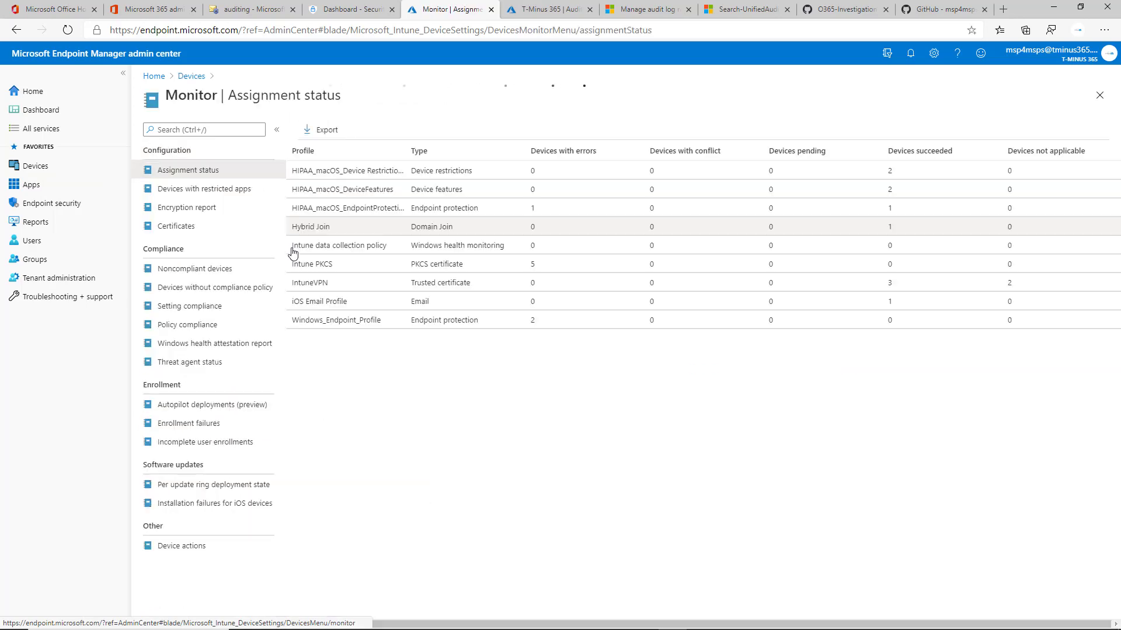
# Review the Noncompliant devices, Encryption report and Assignment status monitor reports.
pyautogui.click(257, 276)
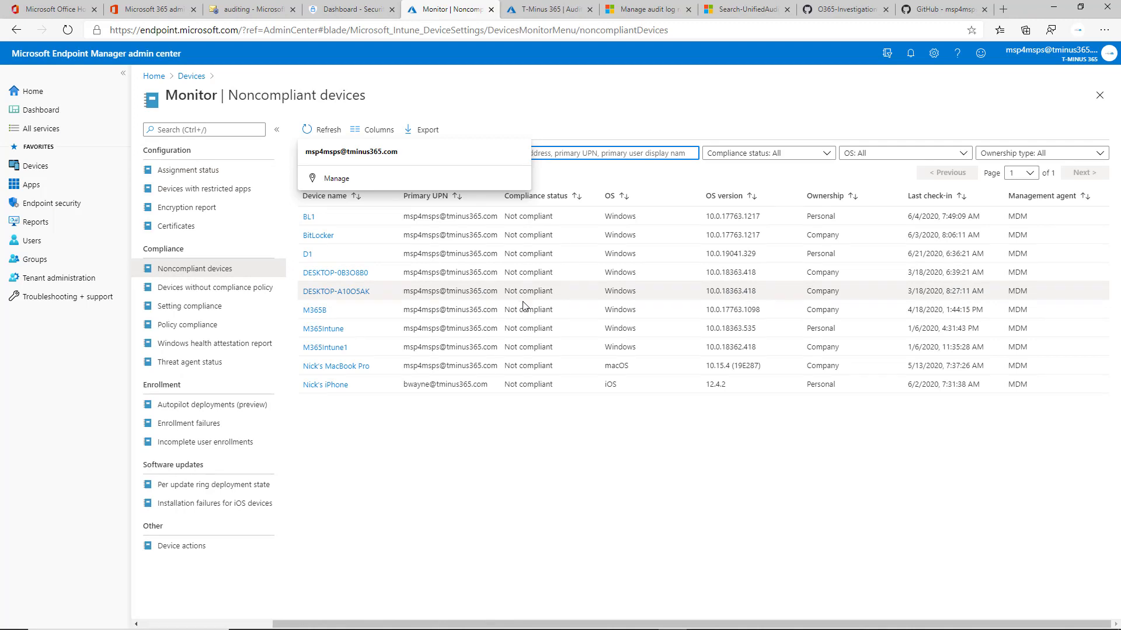
pyautogui.click(212, 204)
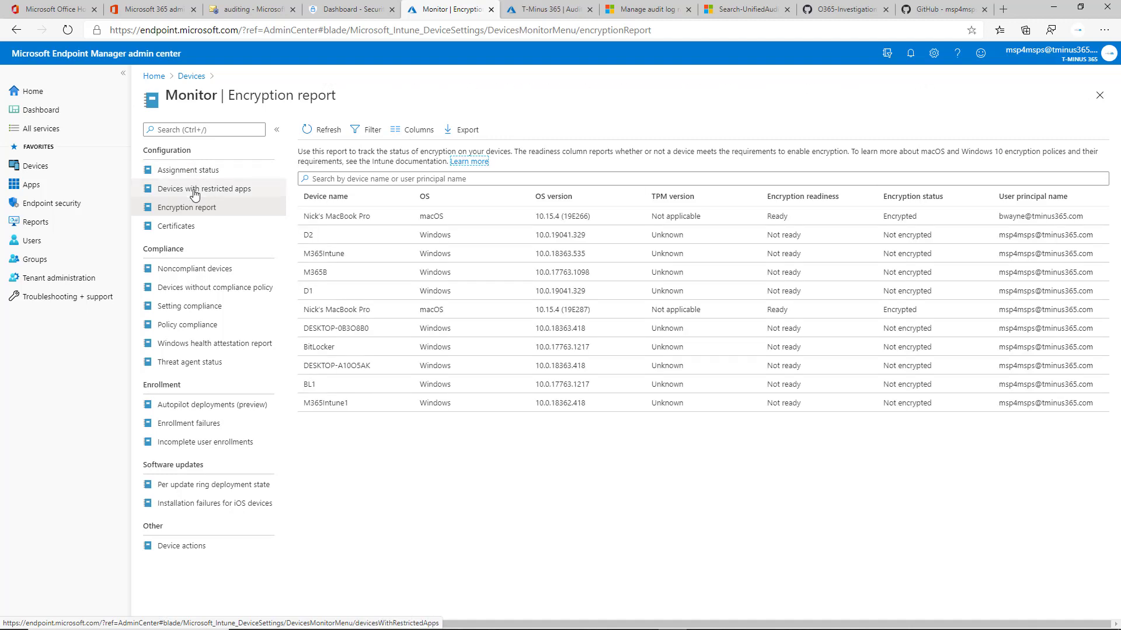
pyautogui.click(224, 171)
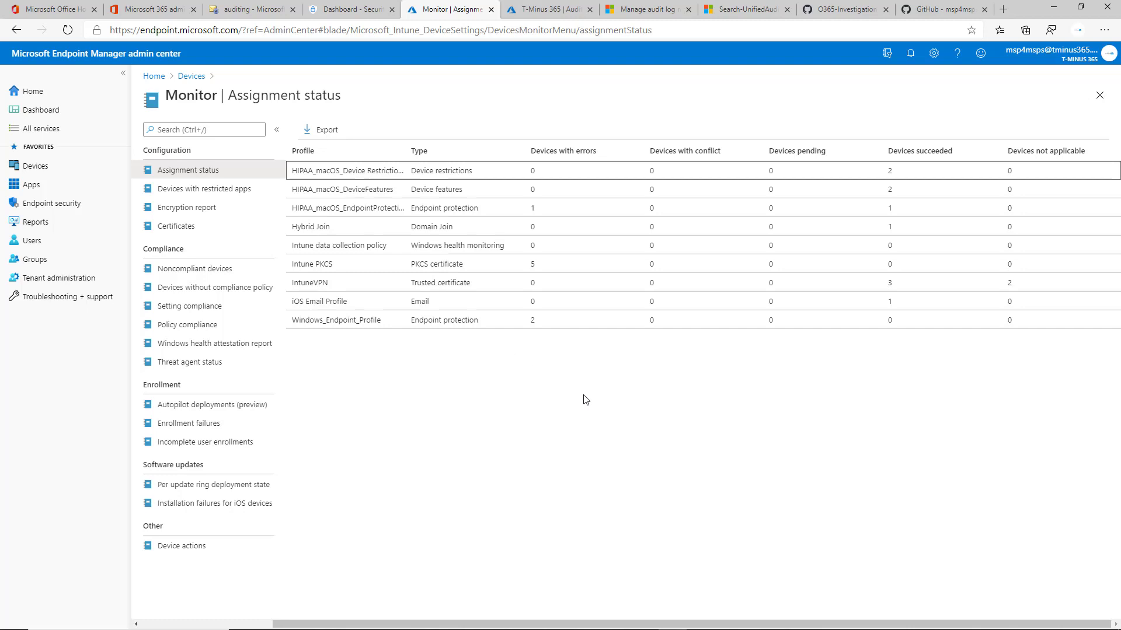
pyautogui.hotkey('alt', 'Tab')
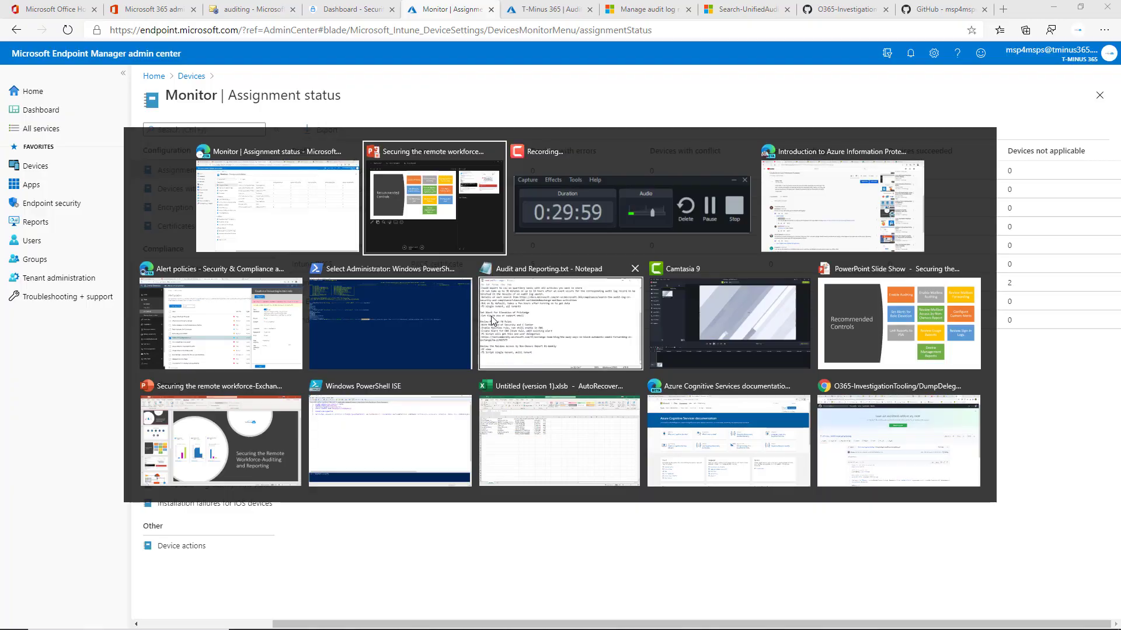